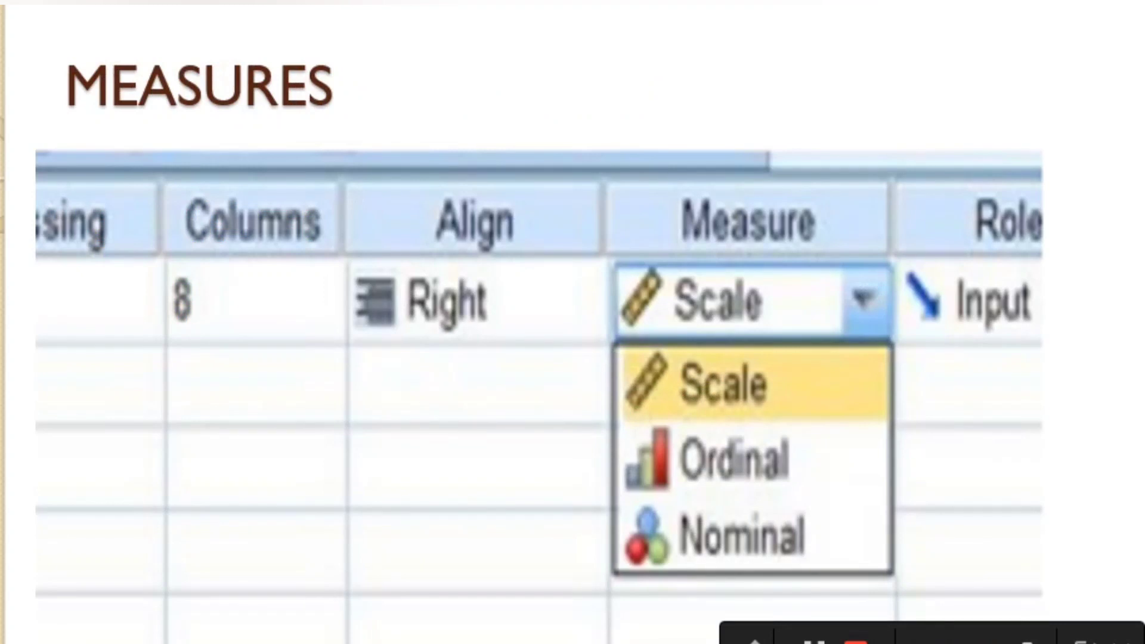
pyautogui.press('Right')
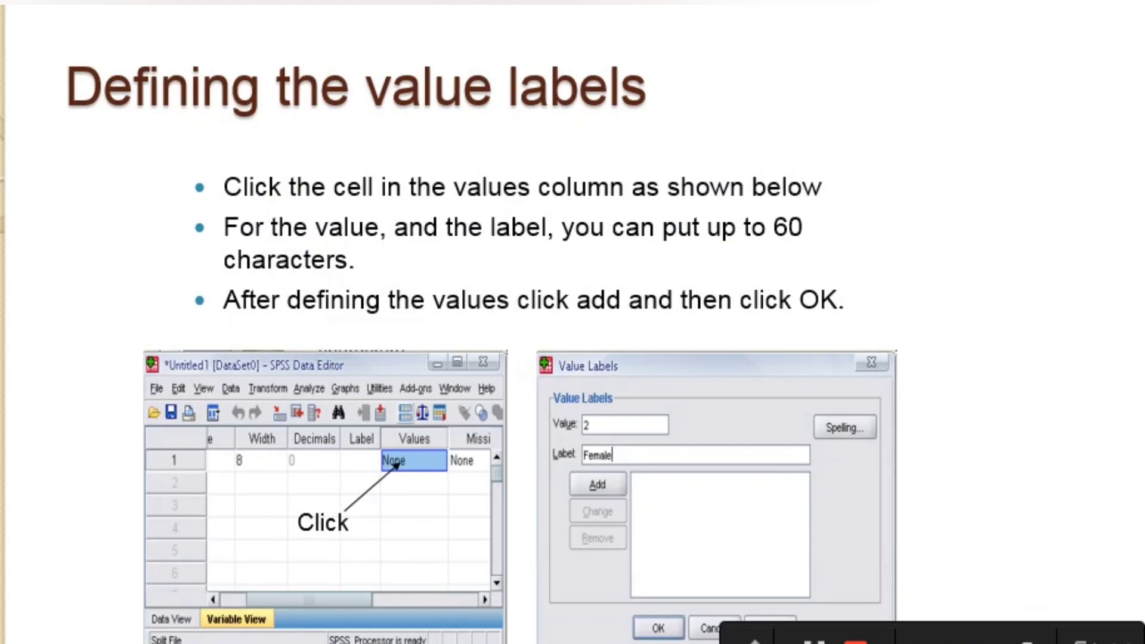
pyautogui.press('Left')
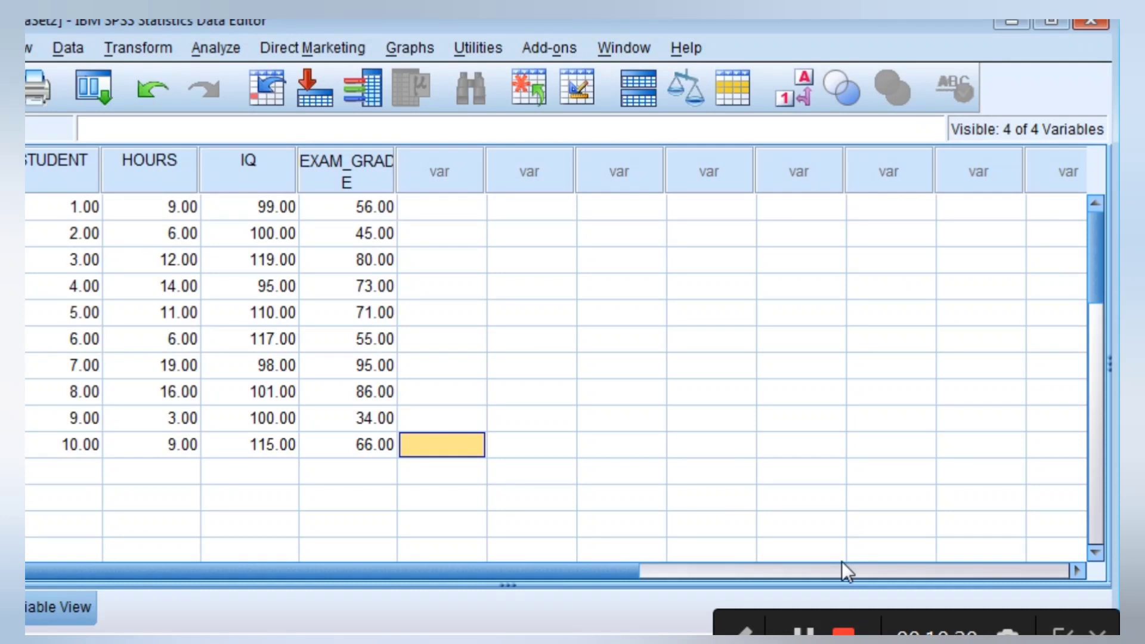
# Step: In the variable definitions, add the value label 1 = MALE for the HOURS OF STUDY variable
pyautogui.click(48, 601)
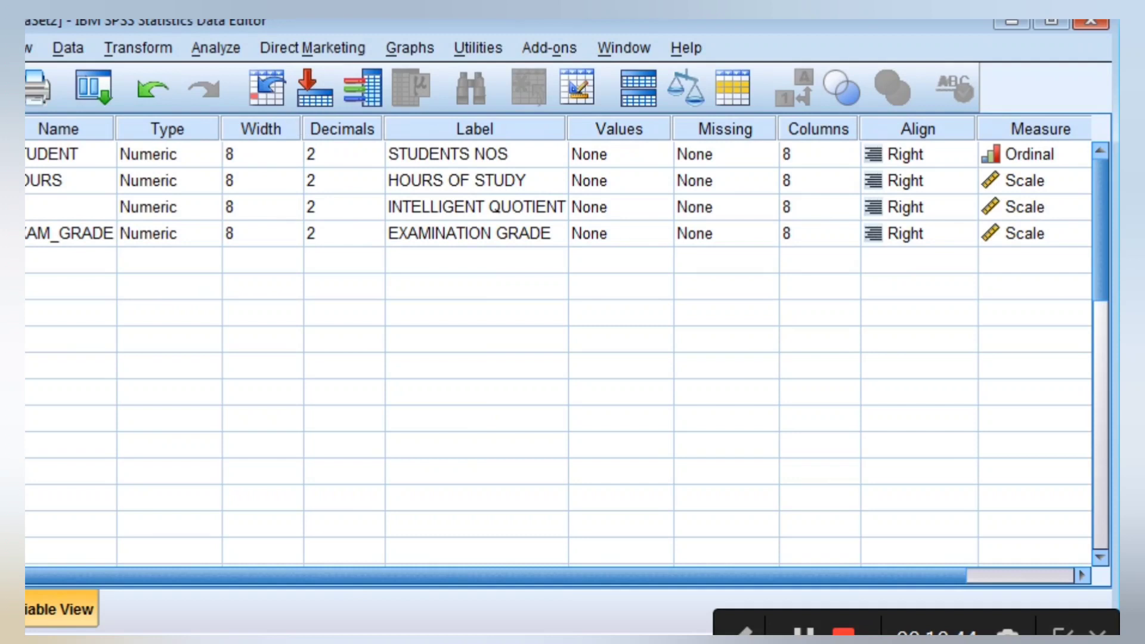
pyautogui.click(237, 158)
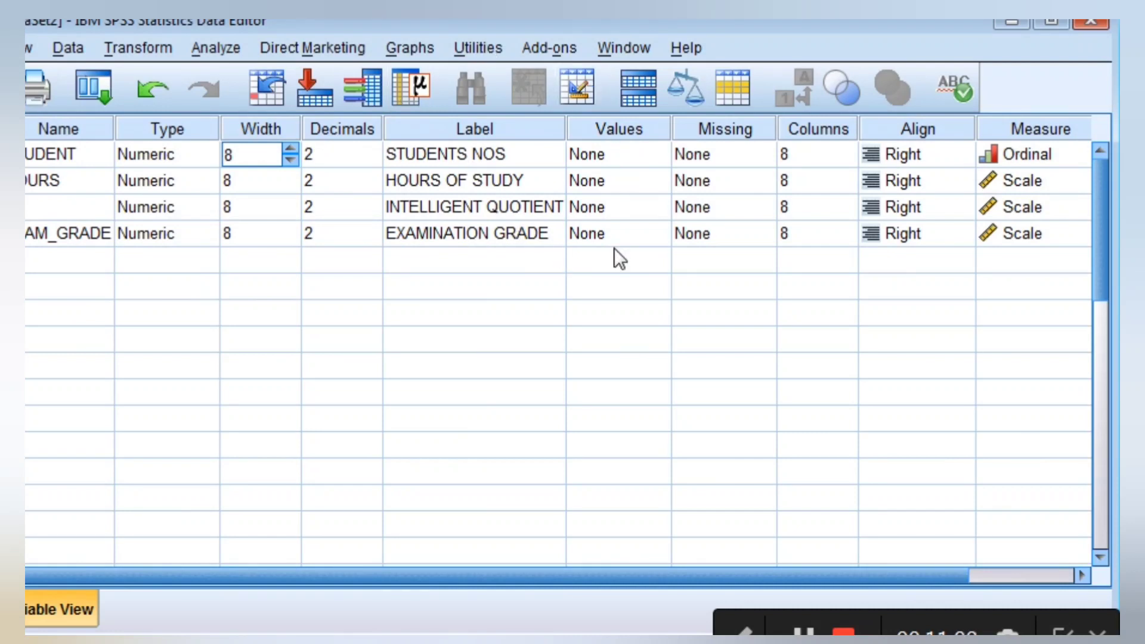
pyautogui.click(660, 185)
pyautogui.click(659, 185)
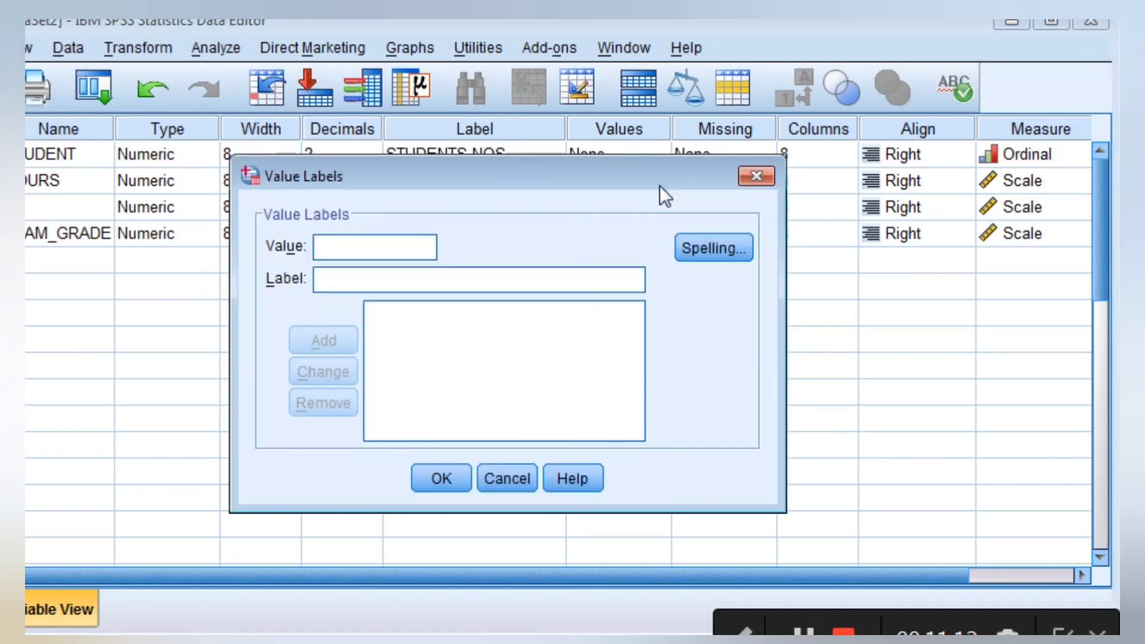
pyautogui.write('1')
pyautogui.click(351, 276)
pyautogui.write('MALE')
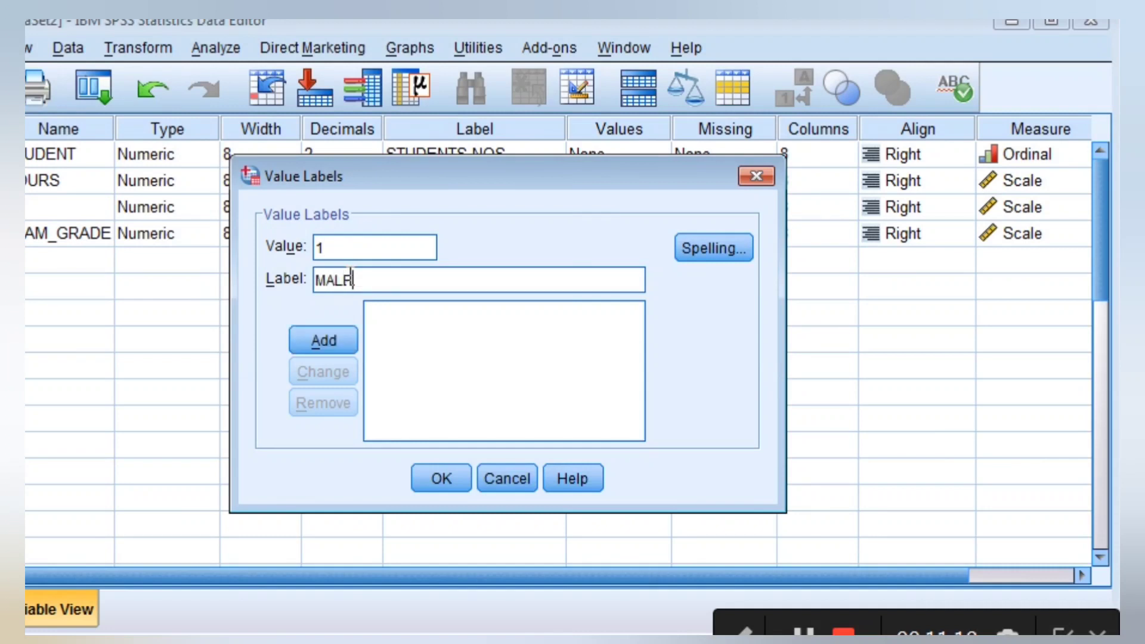
pyautogui.click(322, 341)
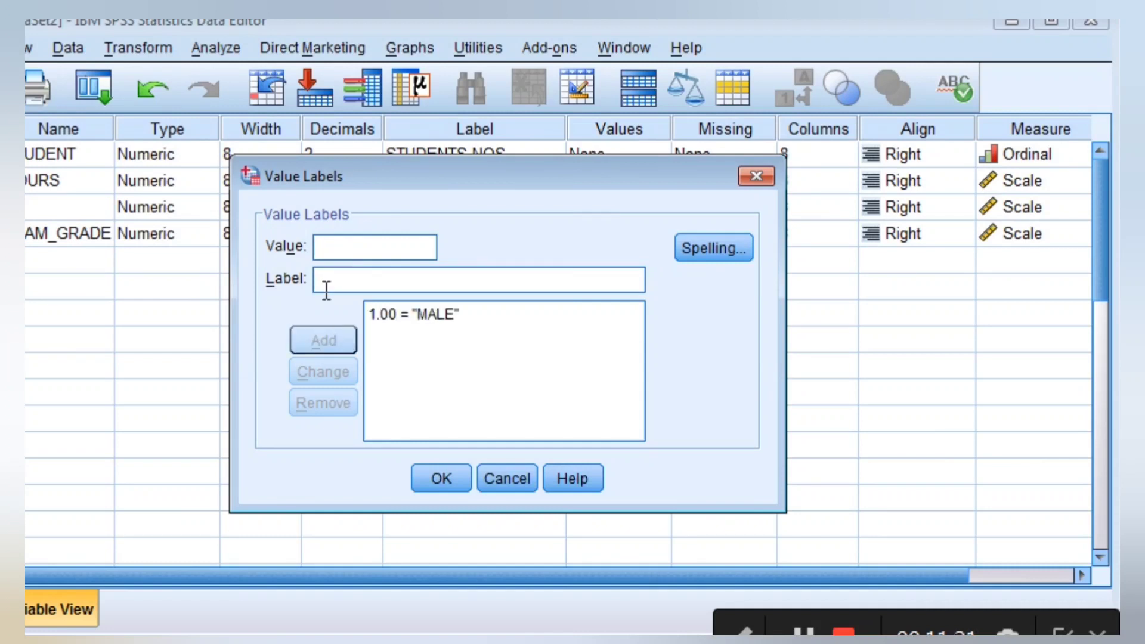
# Step: Add the value label 2 = FEMALE for HOURS OF STUDY and apply its value labels
pyautogui.write('2')
pyautogui.click(331, 270)
pyautogui.write('FE')
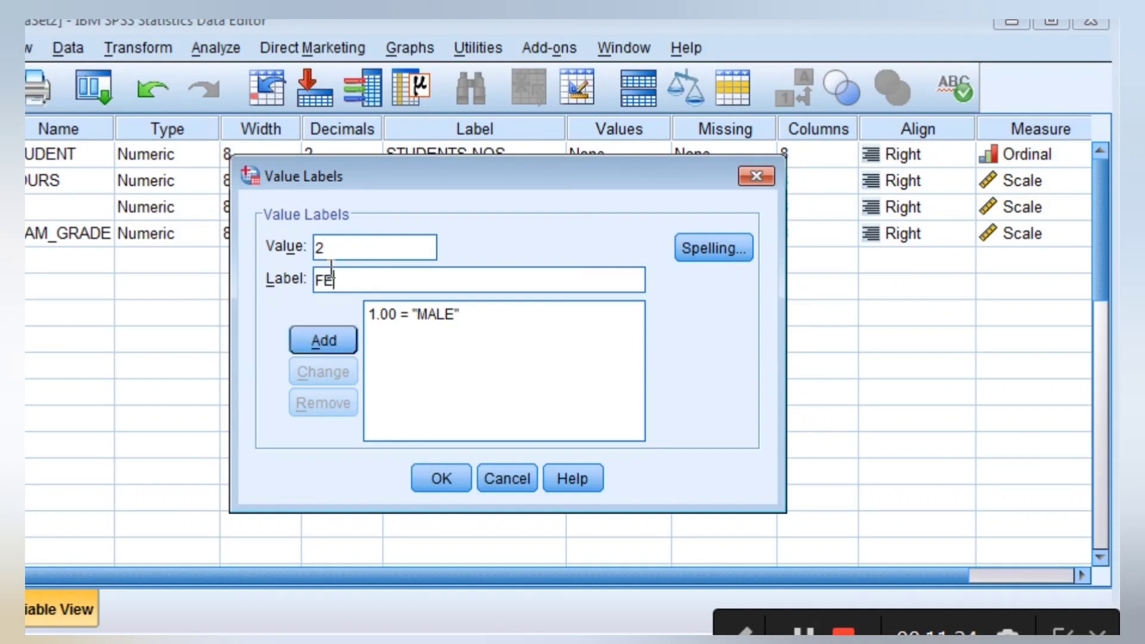
pyautogui.write('MALE')
pyautogui.click(317, 344)
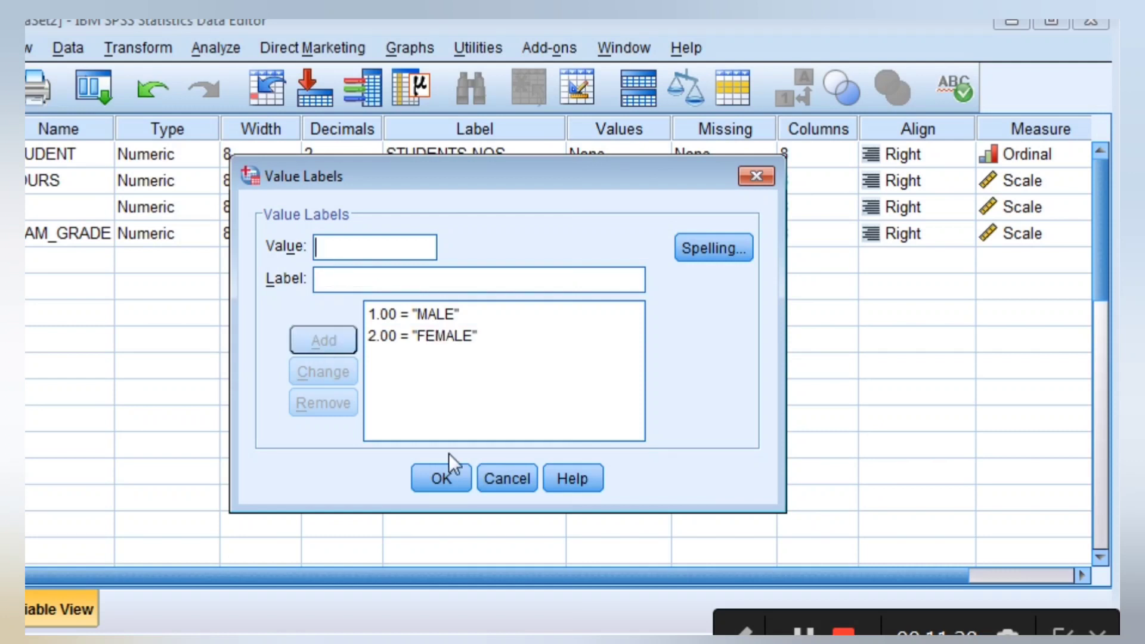
pyautogui.click(456, 474)
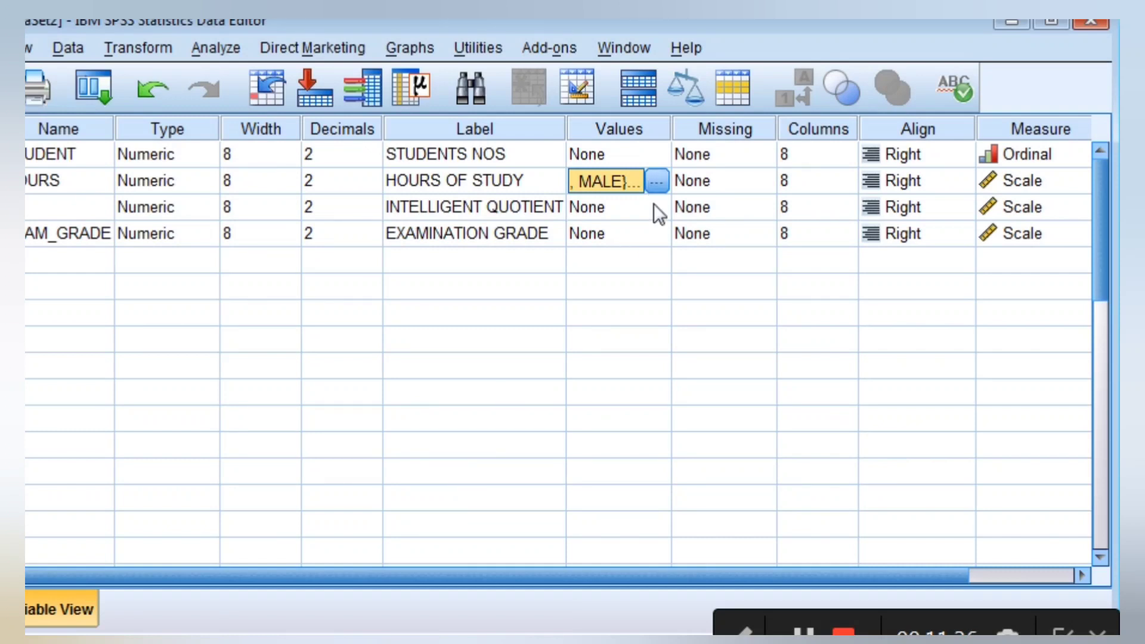
# Step: Add the value labels 6 = SA and 5 = AG for the INTELLIGENT QUOTIENT variable
pyautogui.click(656, 181)
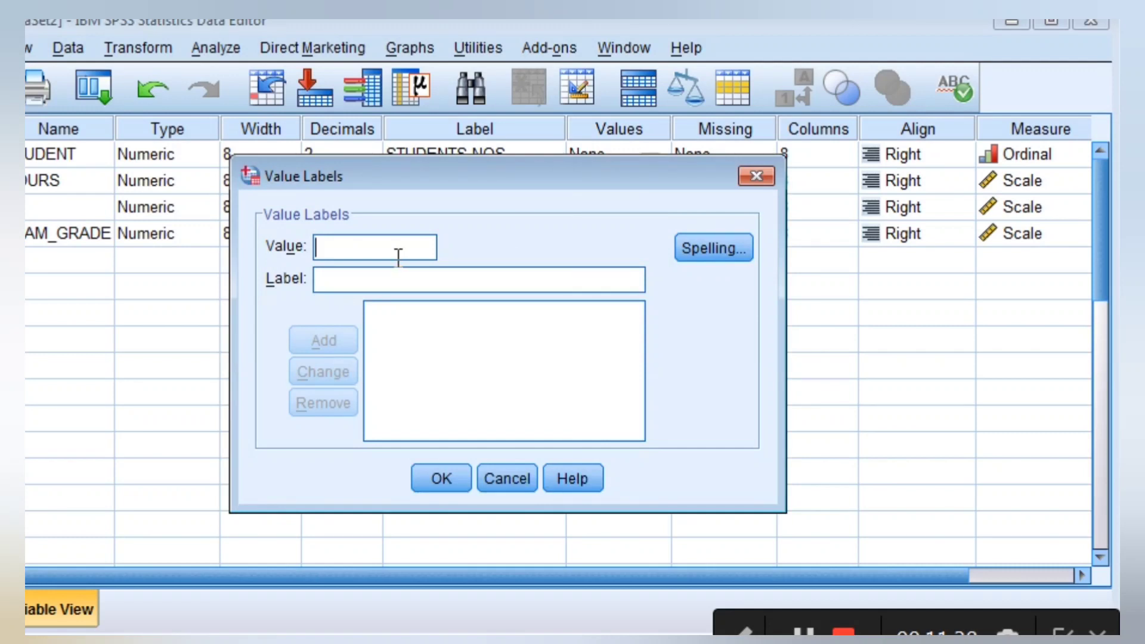
pyautogui.write('6')
pyautogui.click(376, 279)
pyautogui.write('SA')
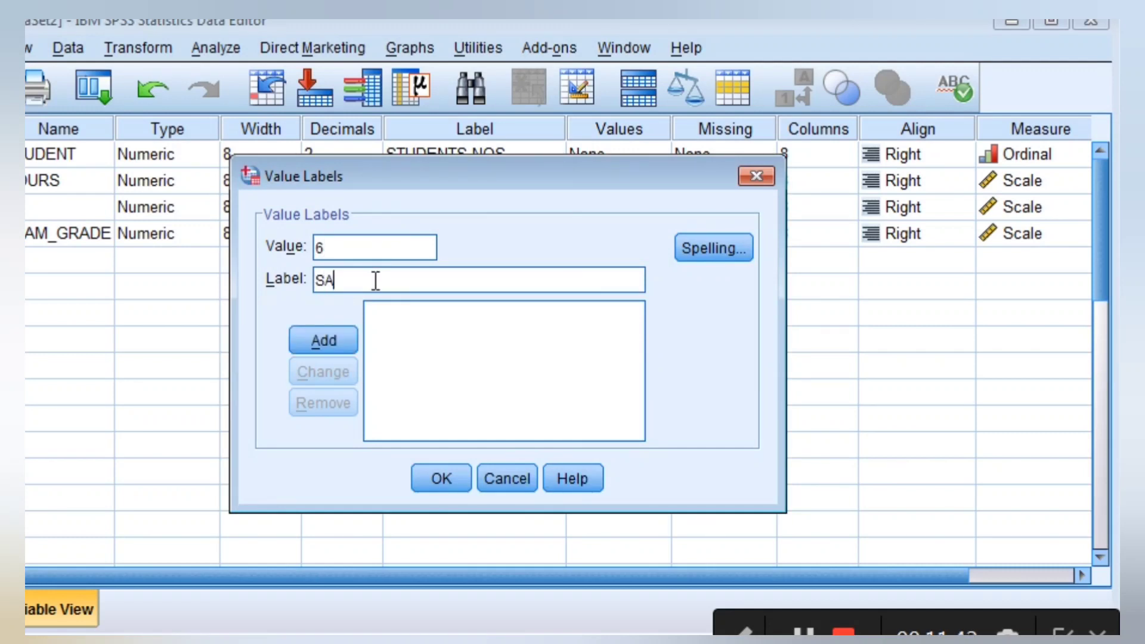
pyautogui.click(348, 334)
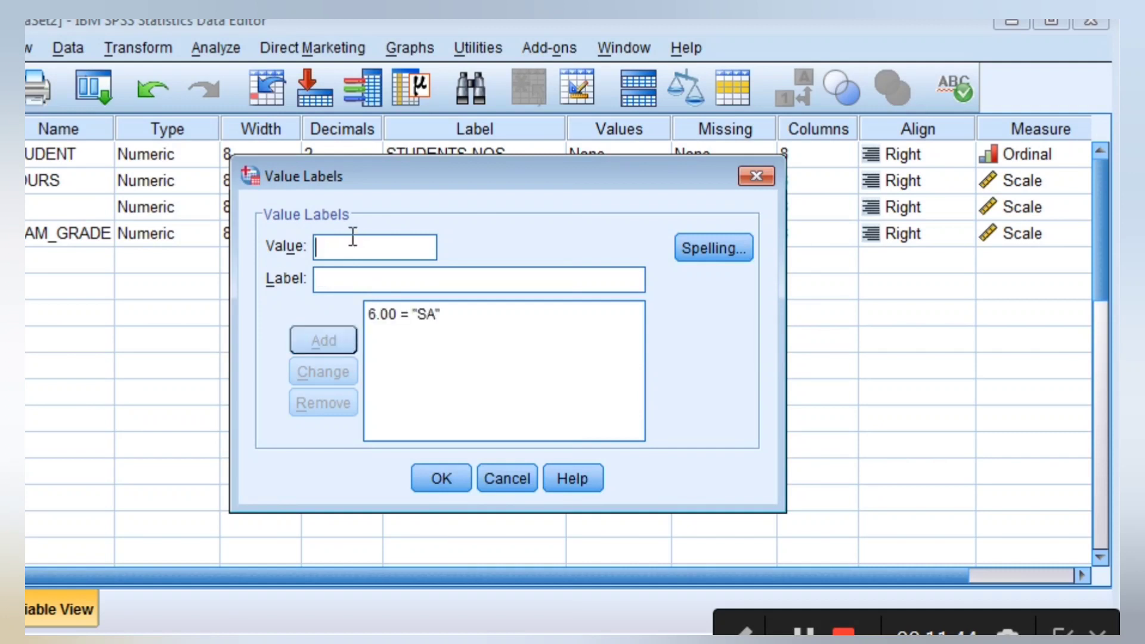
pyautogui.write('5')
pyautogui.click(345, 272)
pyautogui.write('AG')
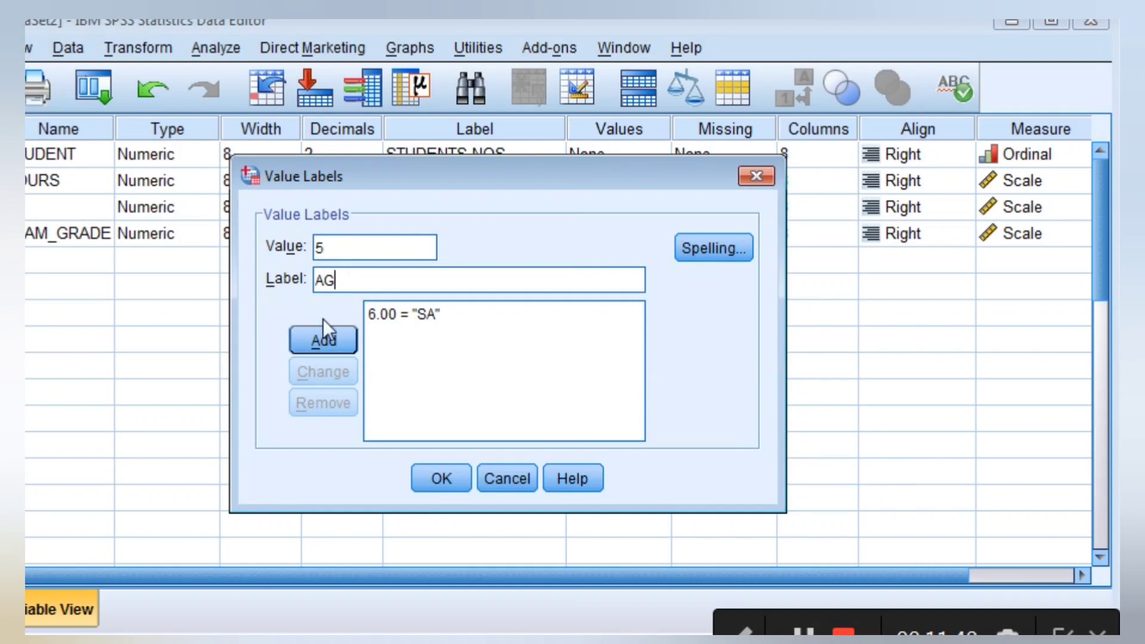
pyautogui.click(324, 332)
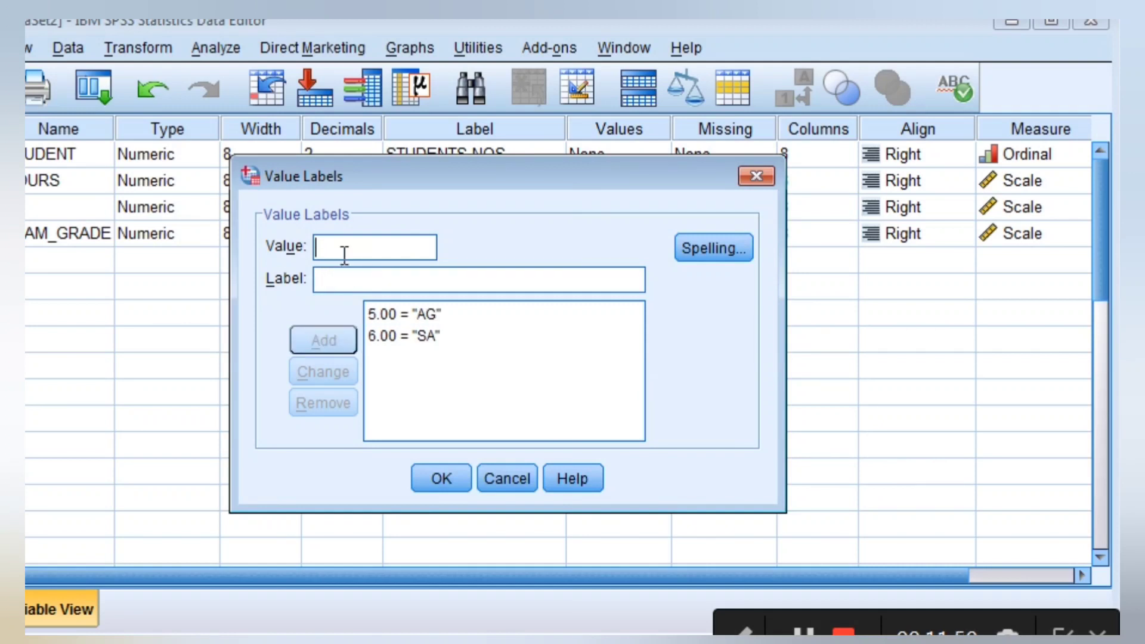
# Step: Add the value label 4 = IN for INTELLIGENT QUOTIENT and apply its value labels
pyautogui.write('4')
pyautogui.click(343, 279)
pyautogui.write('IN')
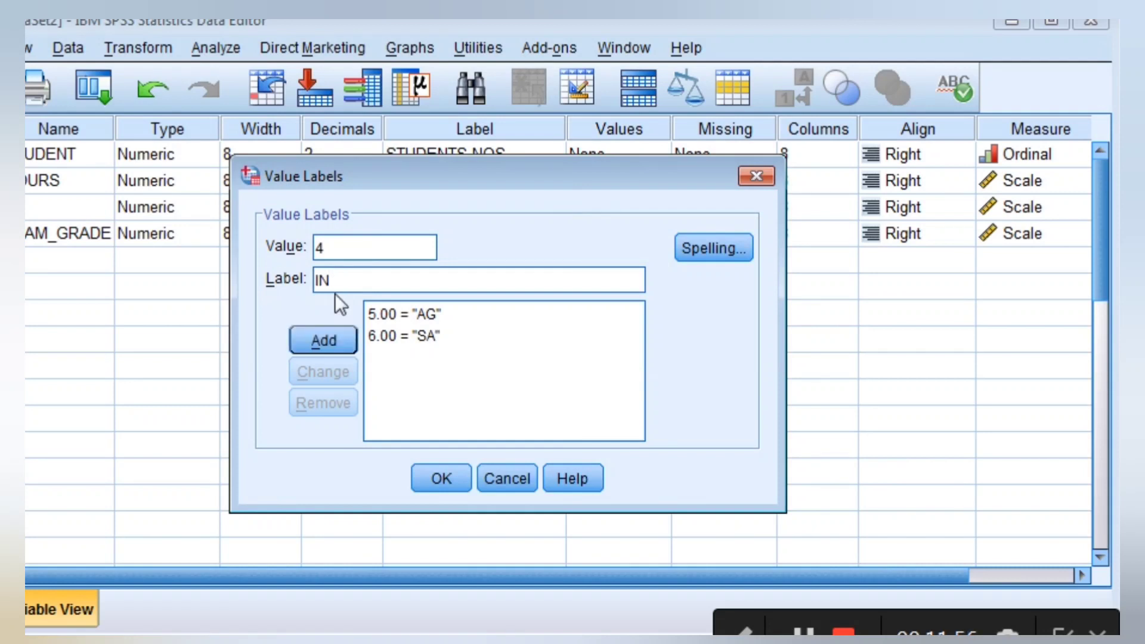
pyautogui.click(343, 342)
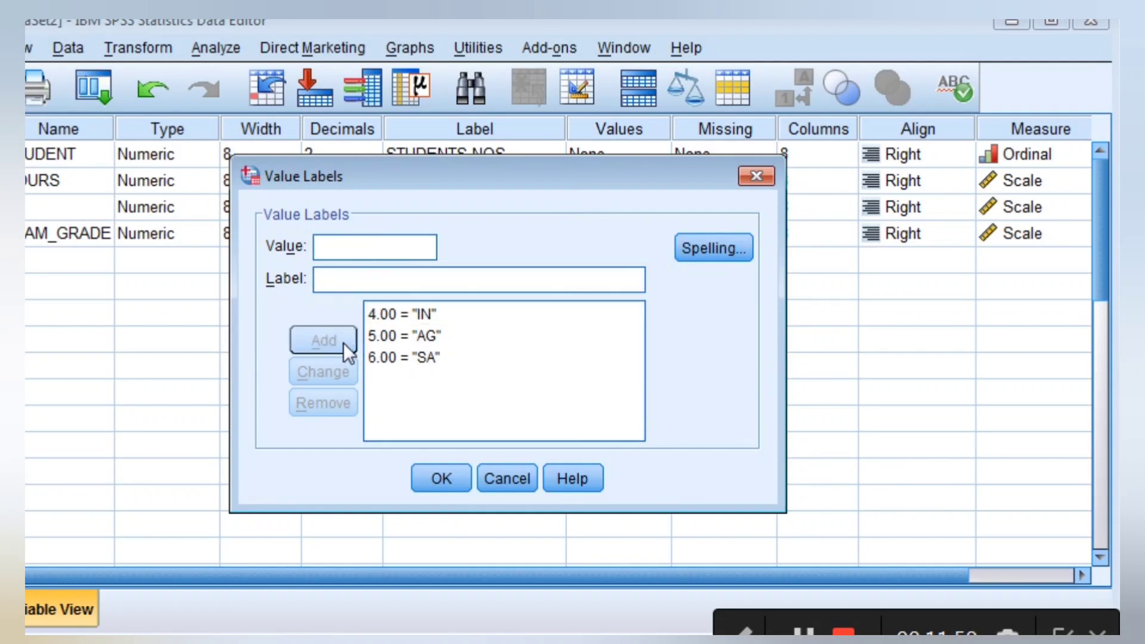
pyautogui.click(463, 482)
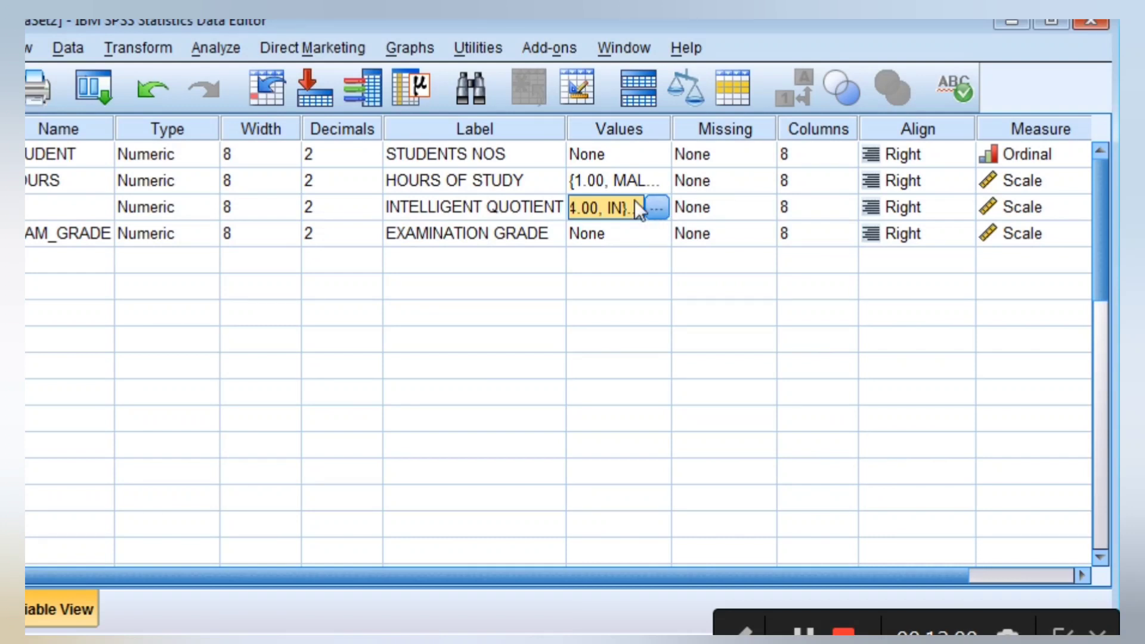
# Step: Review the value labels defined for INTELLIGENT QUOTIENT and close them without changes
pyautogui.click(658, 208)
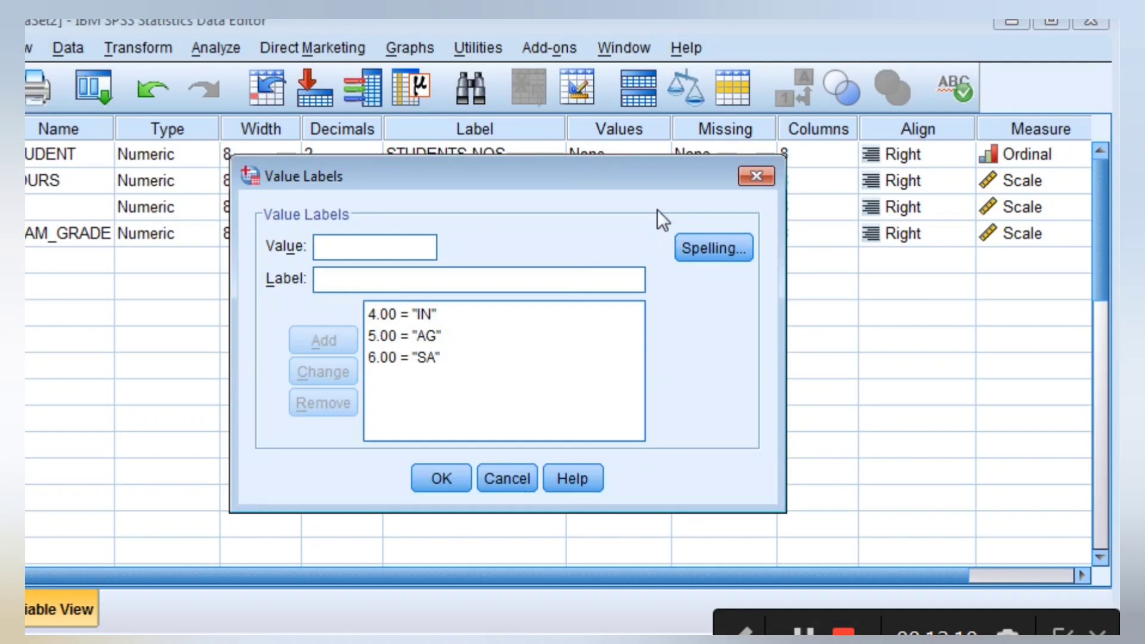
pyautogui.click(755, 175)
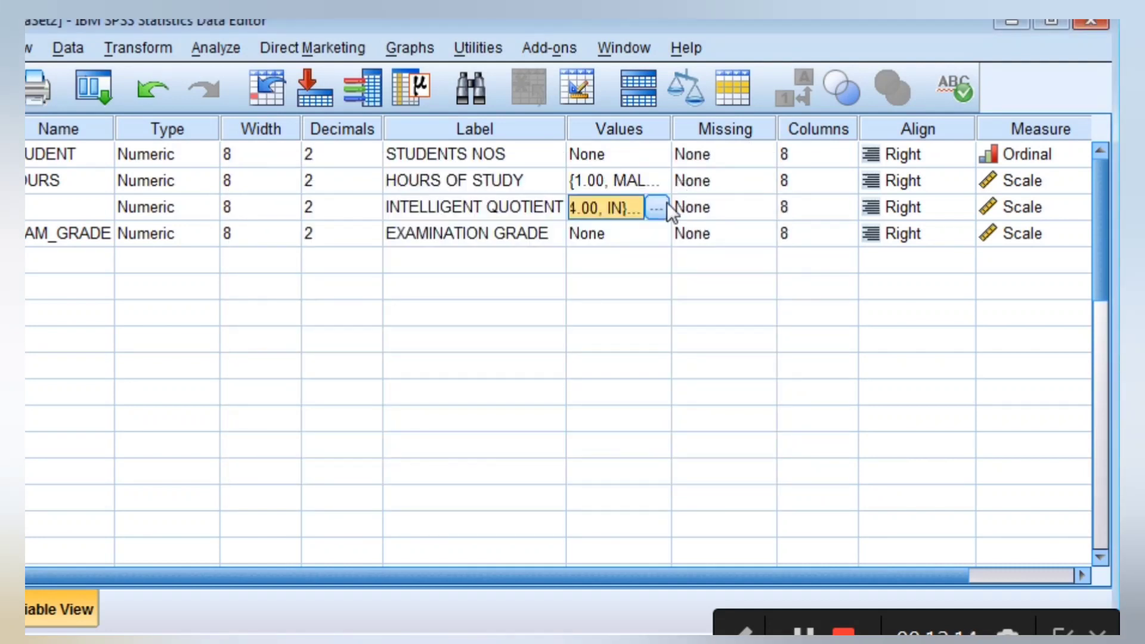
pyautogui.rightClick(617, 206)
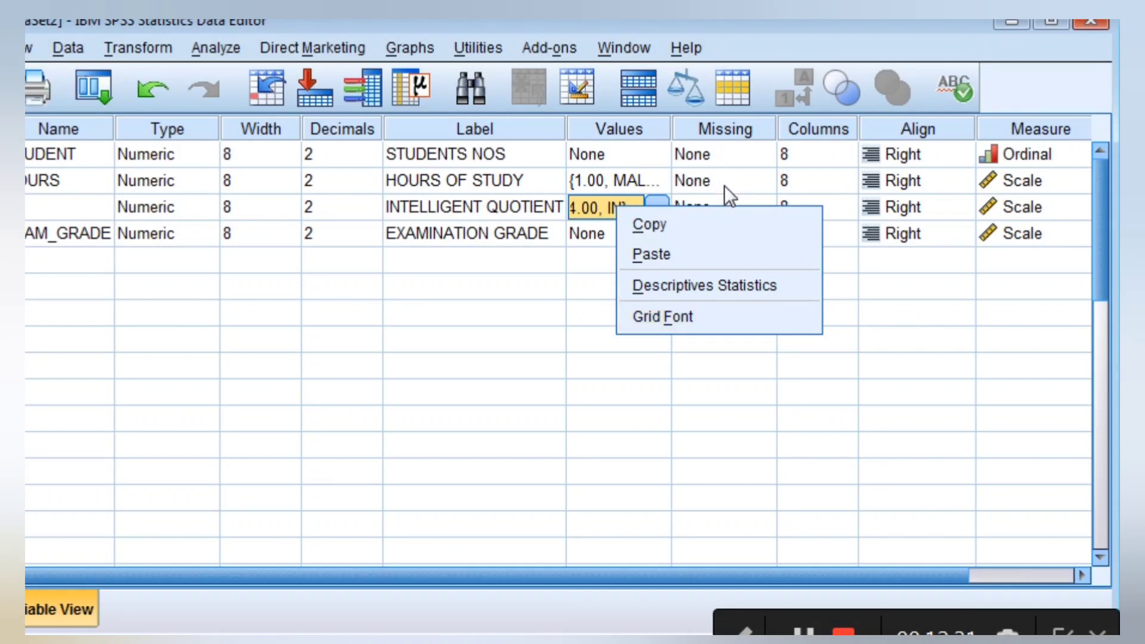
pyautogui.click(582, 302)
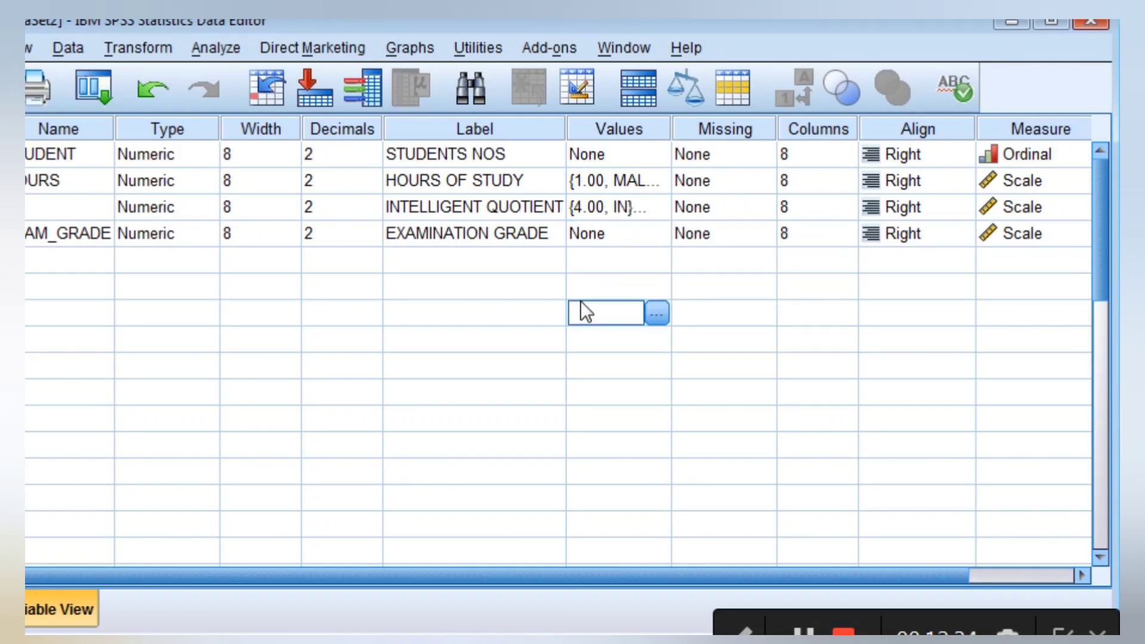
# Step: Undo the value labels of INTELLIGENT QUOTIENT and HOURS OF STUDY and return to the data values
pyautogui.hotkey('ctrl', 'z')
pyautogui.hotkey('ctrl', 'z')
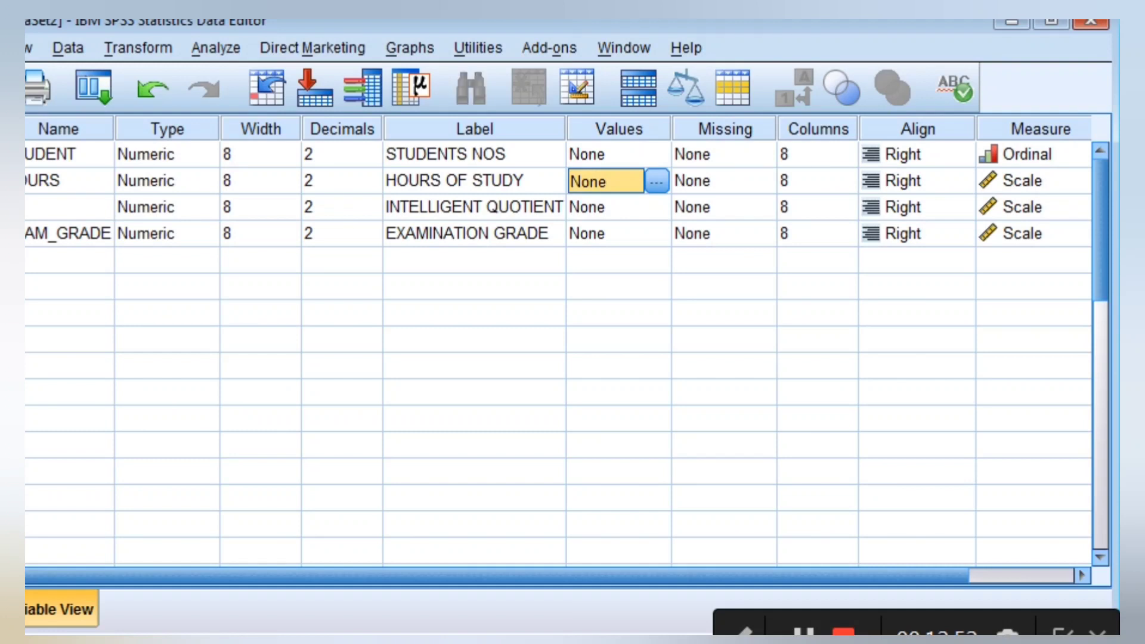
pyautogui.hotkey('ctrl', 't')
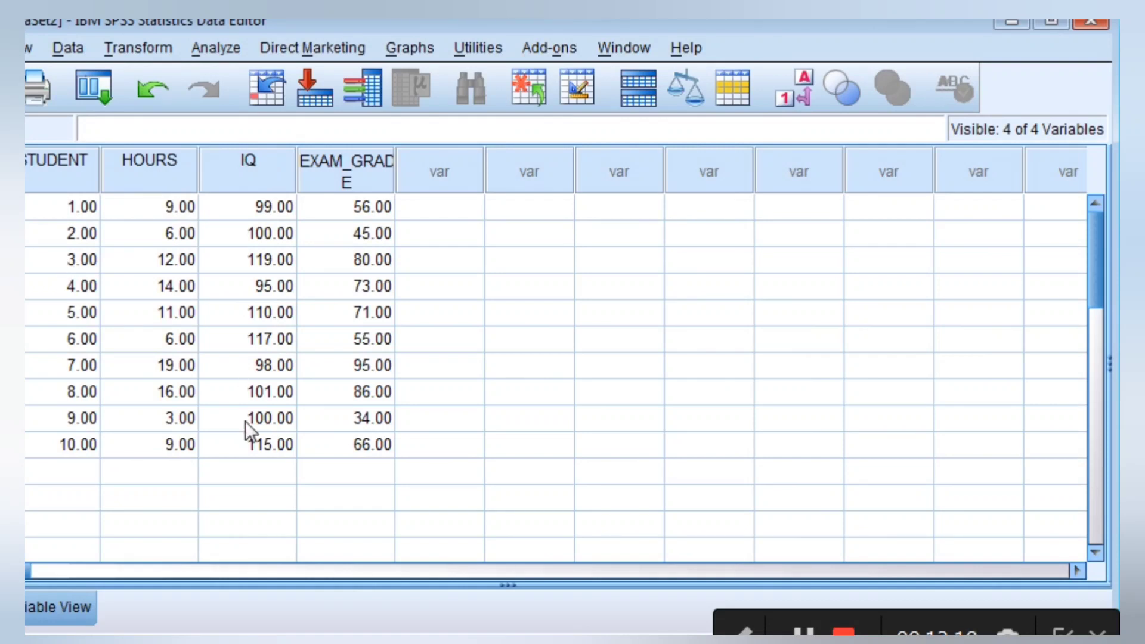
# Step: Start a Linear Regression analysis and clear its preset independent and dependent variables
pyautogui.click(227, 48)
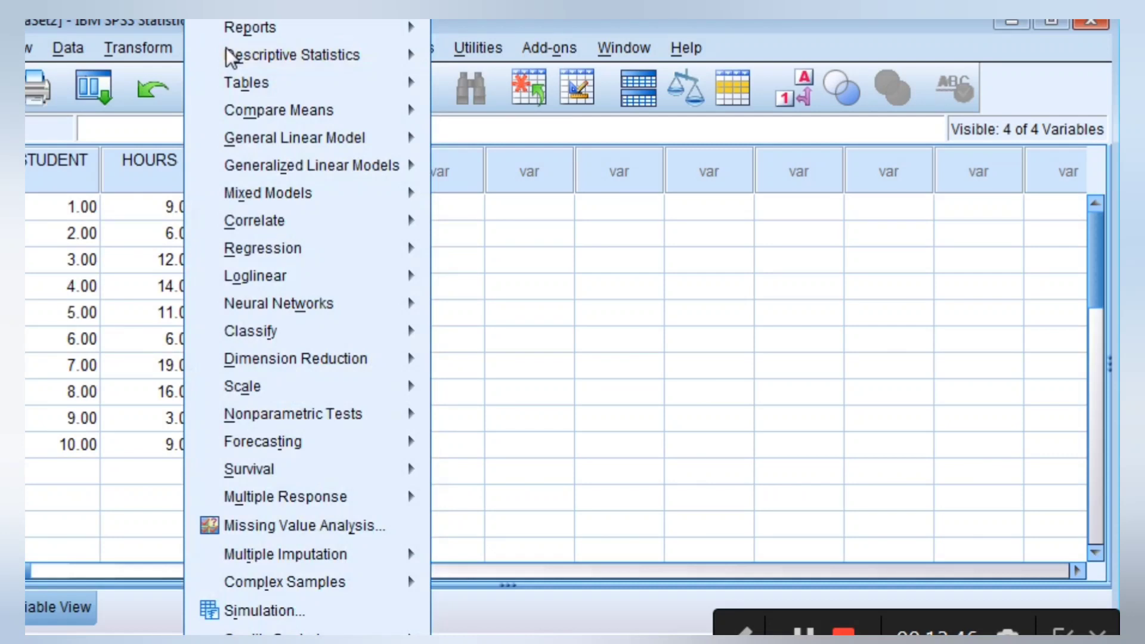
pyautogui.moveTo(274, 249)
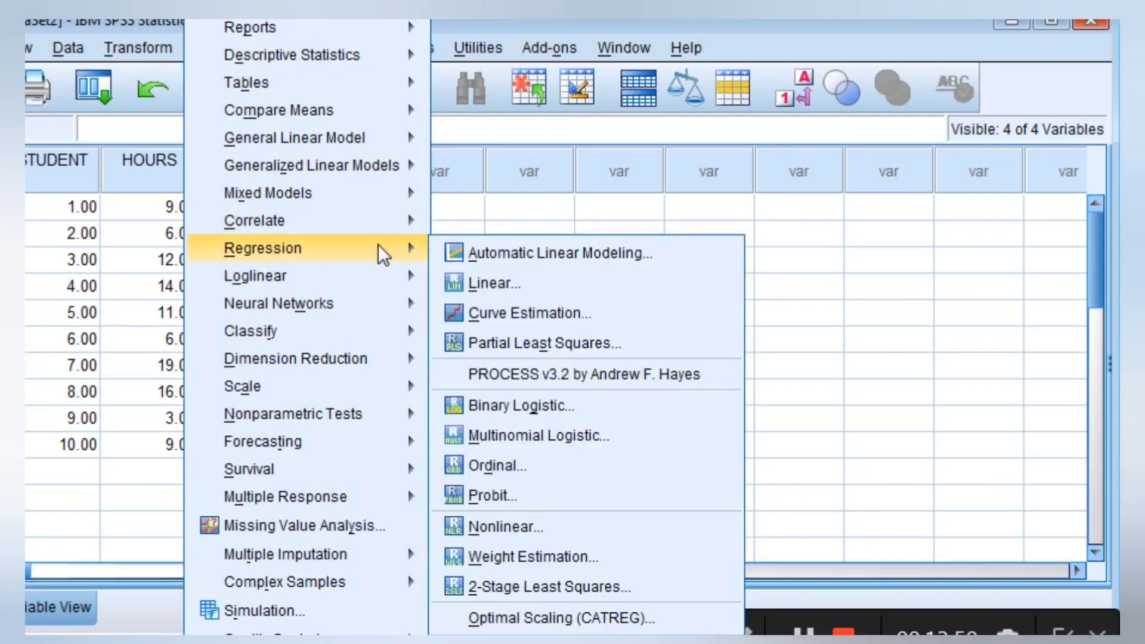
pyautogui.moveTo(411, 275)
pyautogui.moveTo(411, 248)
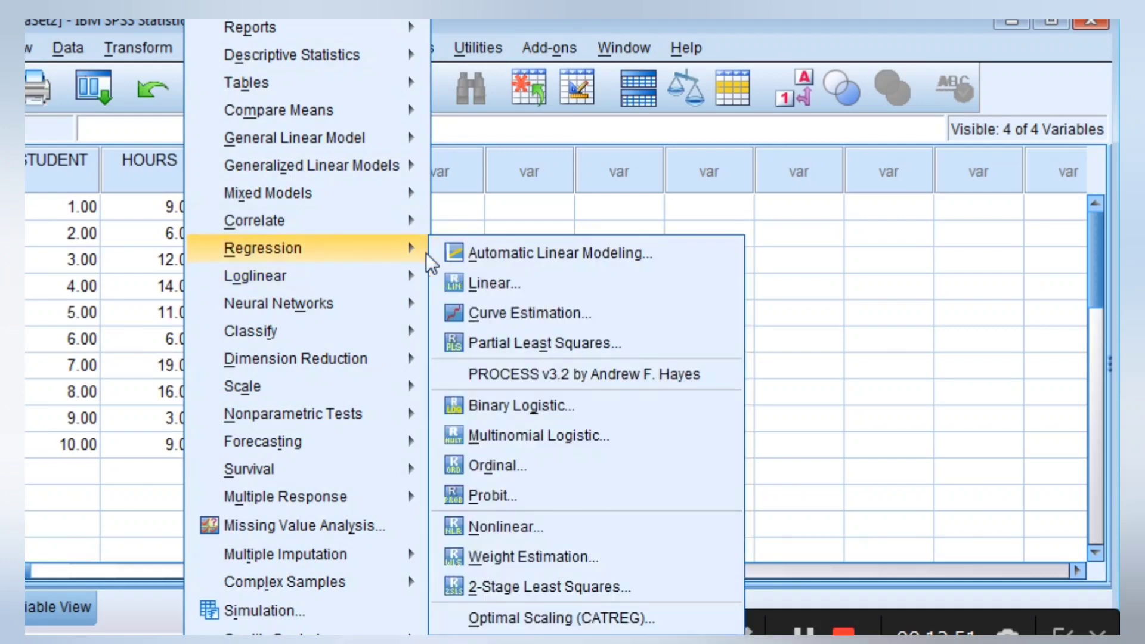
pyautogui.click(467, 284)
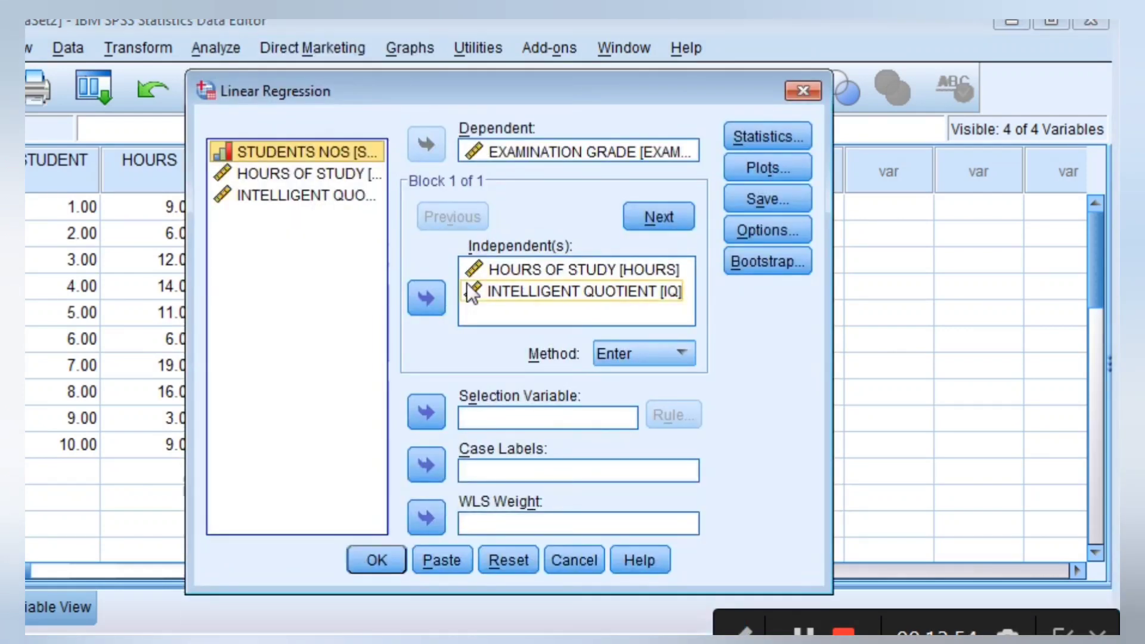
pyautogui.click(500, 291)
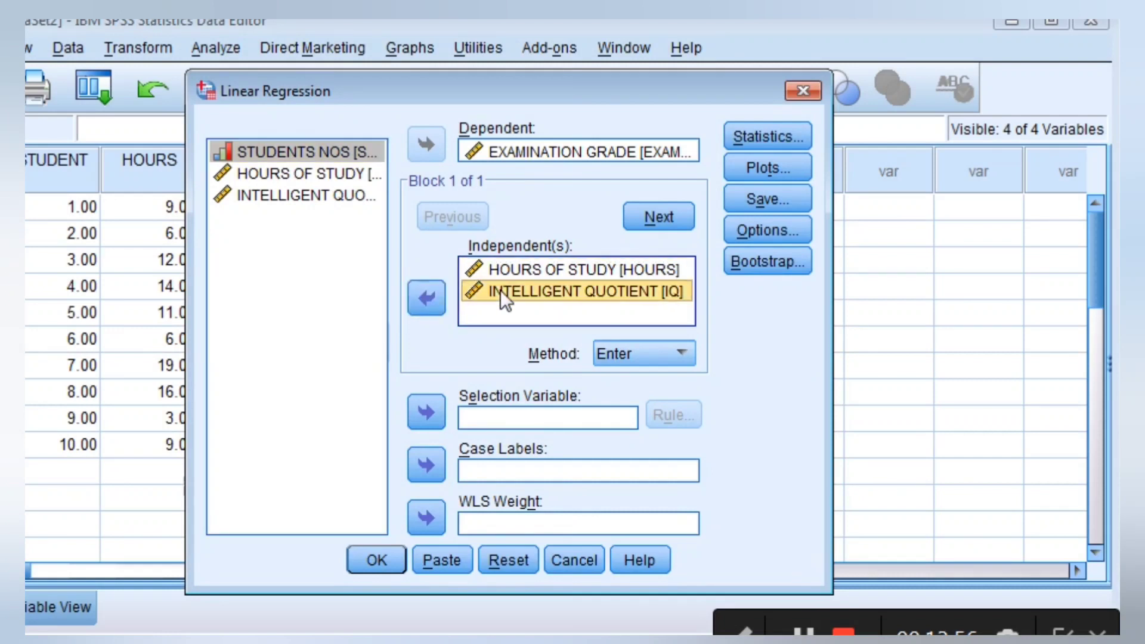
pyautogui.click(440, 292)
pyautogui.click(527, 270)
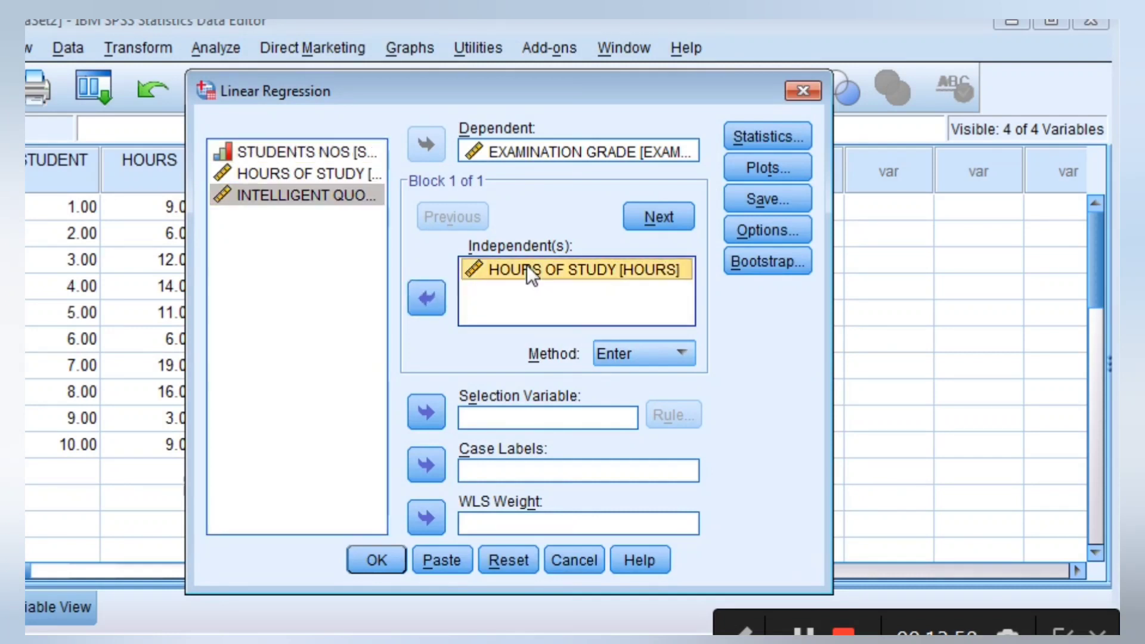
pyautogui.click(432, 298)
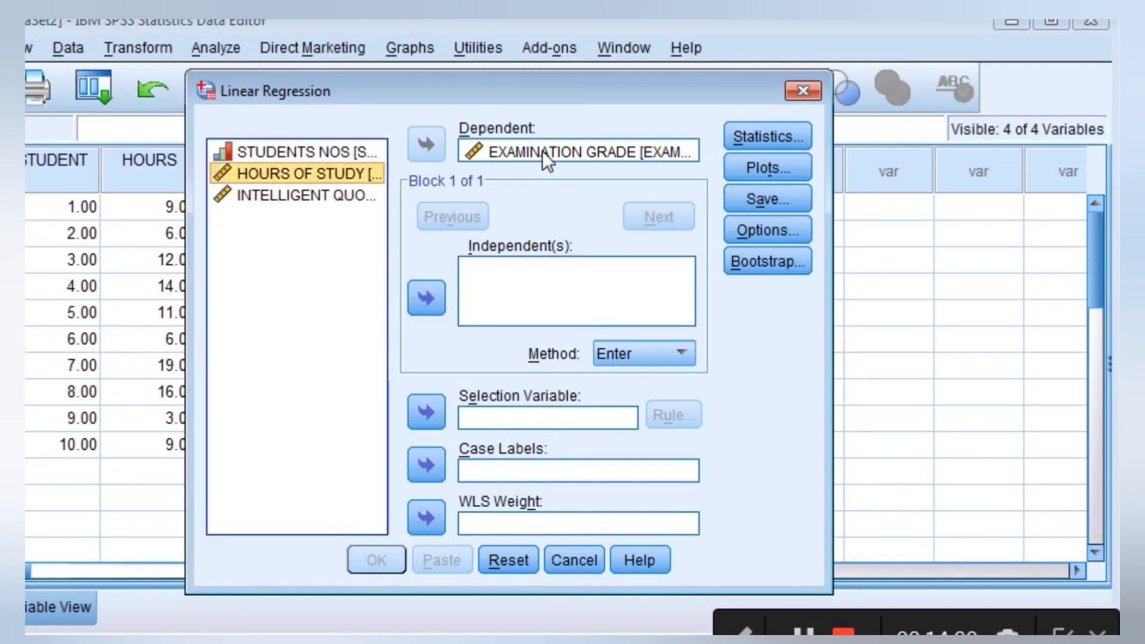
pyautogui.click(542, 150)
pyautogui.click(437, 149)
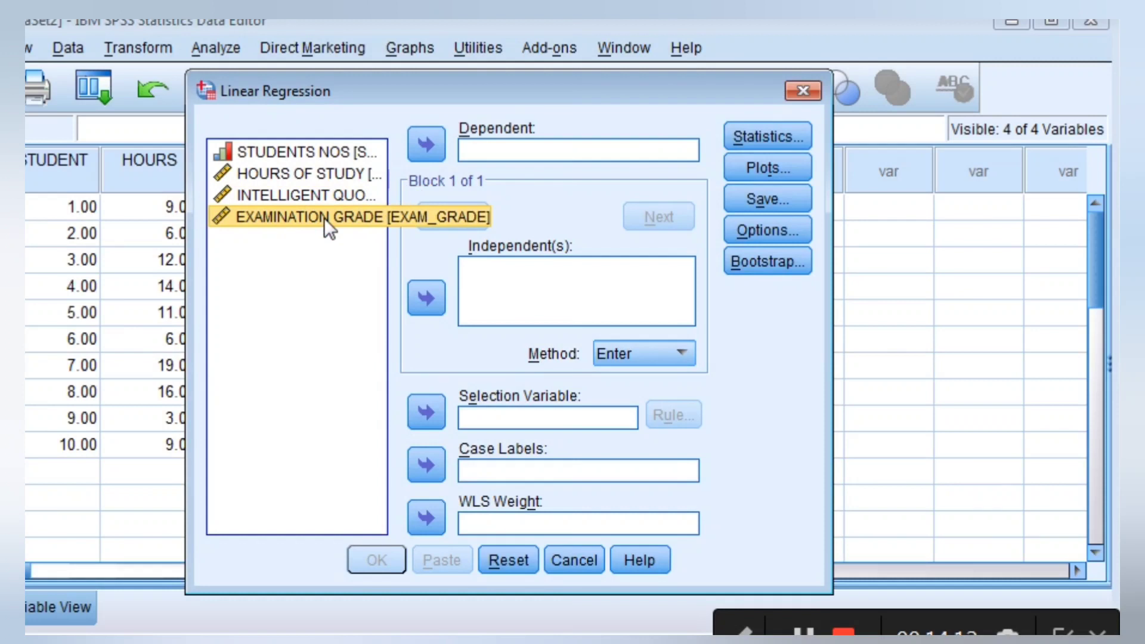
# Step: Set EXAMINATION GRADE as the dependent variable and HOURS OF STUDY as an independent variable
pyautogui.click(424, 144)
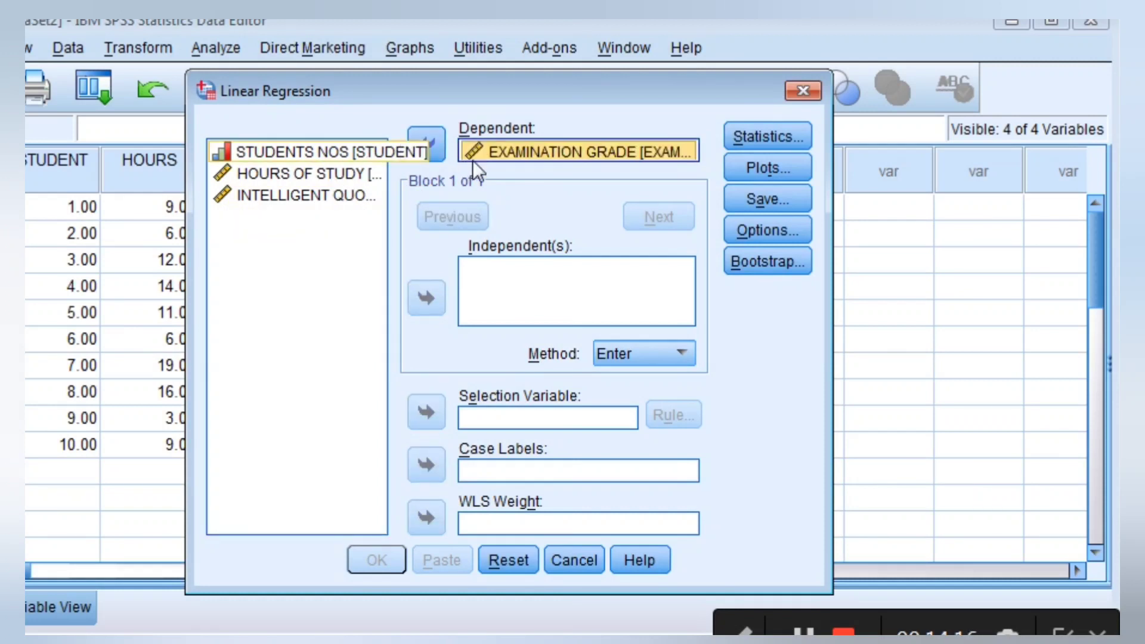
pyautogui.click(345, 174)
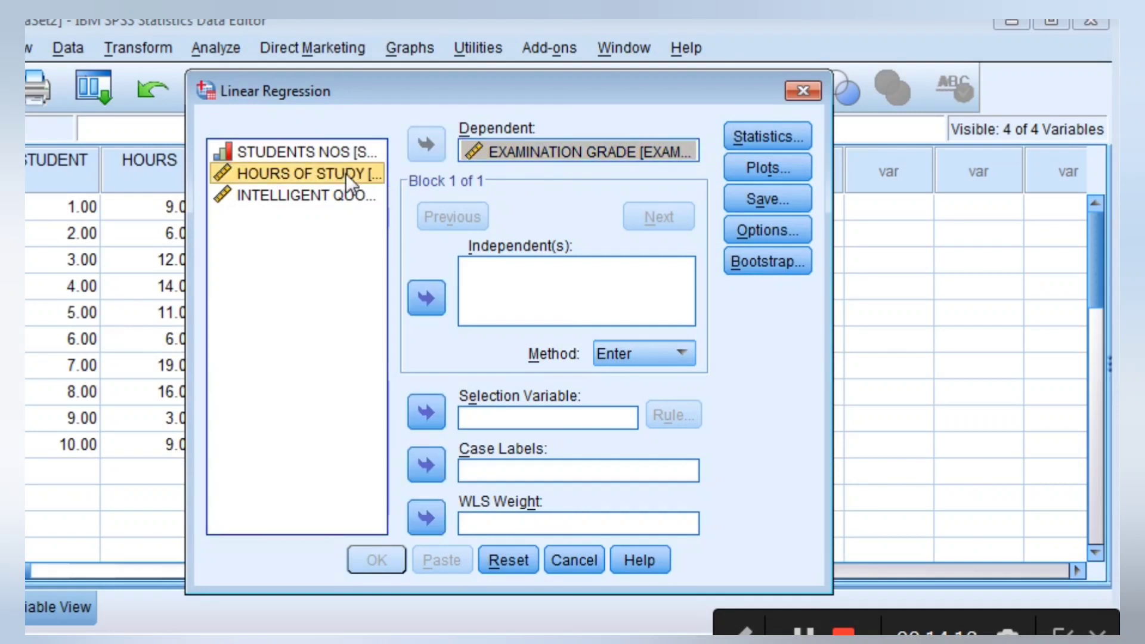
pyautogui.click(426, 297)
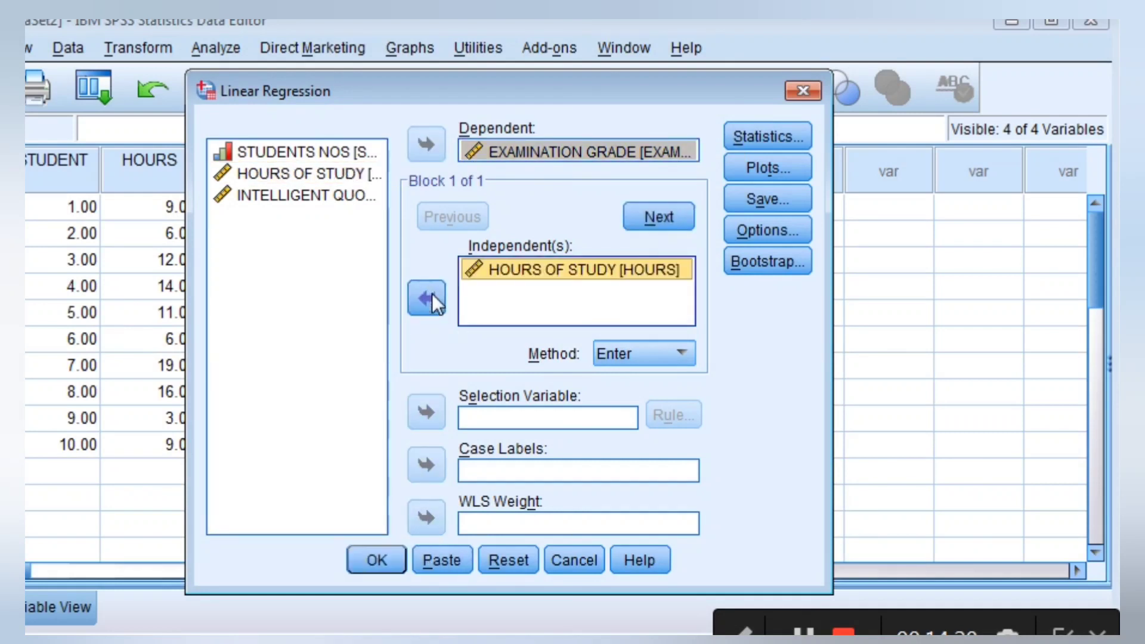
# Step: Run the linear regression and bring up its results in the Output3 document of the Statistics Viewer
pyautogui.click(377, 560)
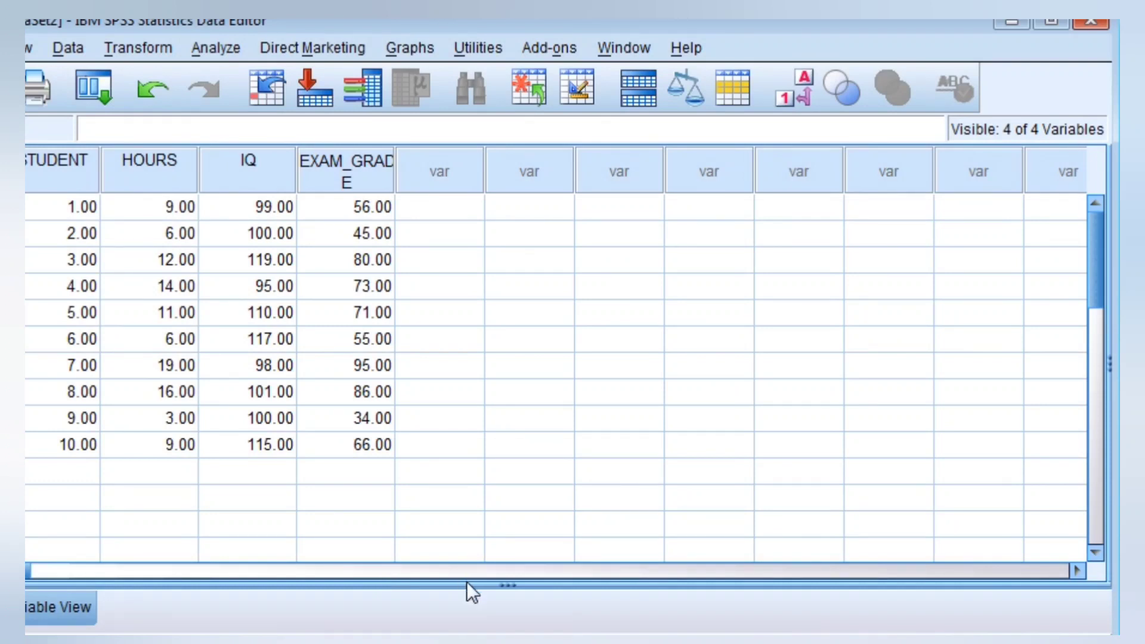
pyautogui.click(817, 641)
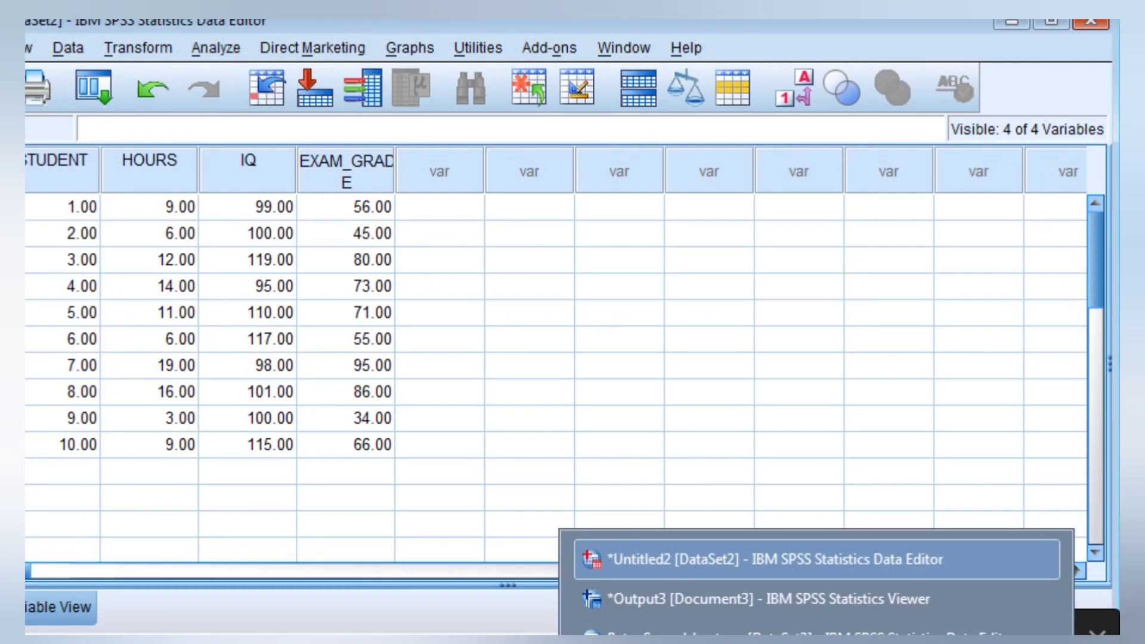
pyautogui.click(797, 602)
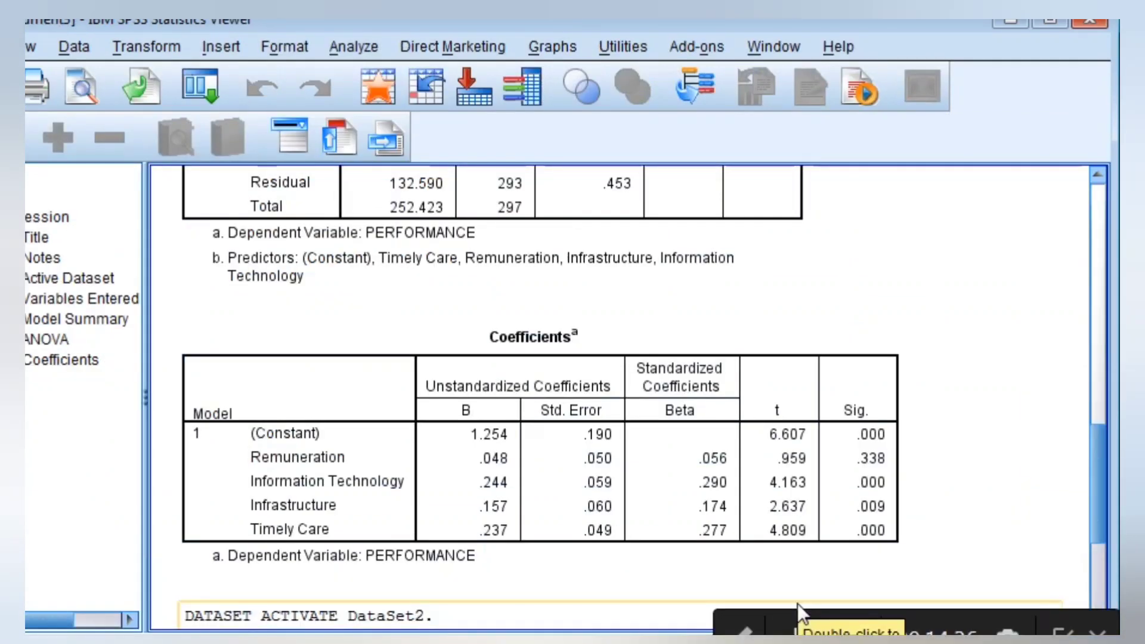
pyautogui.press('Up')
pyautogui.click(817, 641)
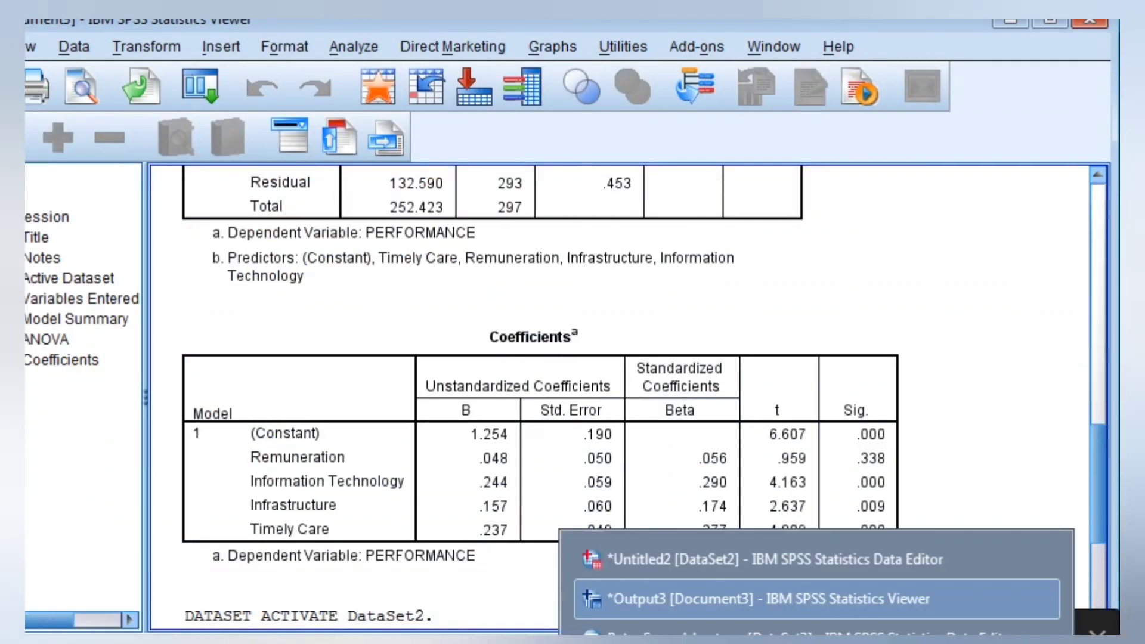
pyautogui.click(793, 561)
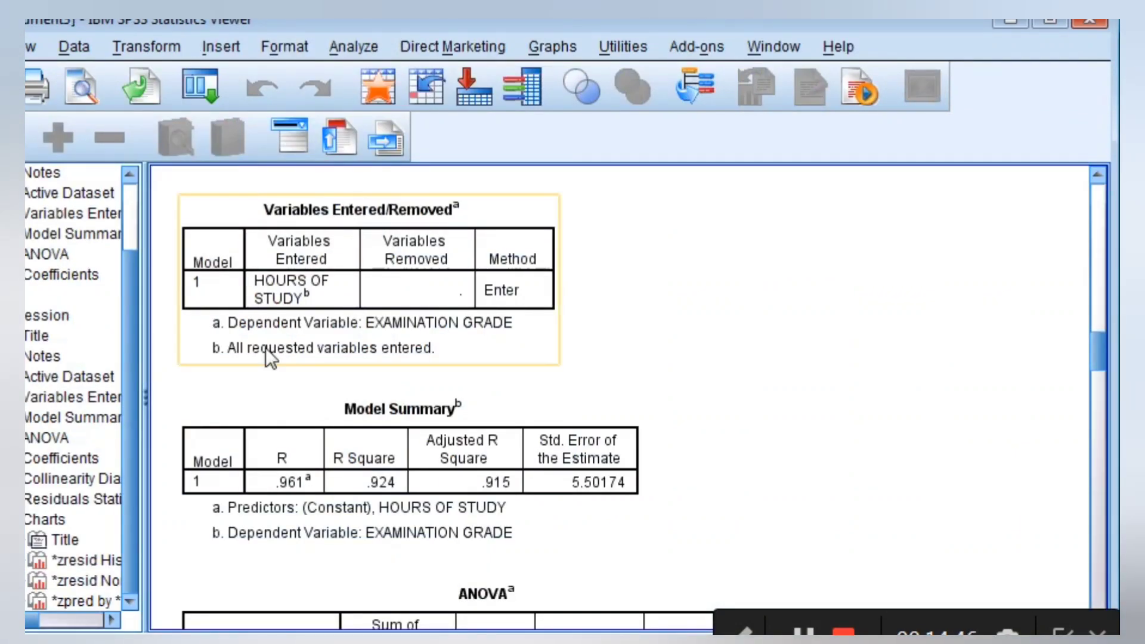
# Step: Examine the Variables Entered, Model Summary, ANOVA and Coefficients tables for the regression of EXAMINATION GRADE on HOURS OF STUDY
pyautogui.click(270, 300)
pyautogui.click(303, 483)
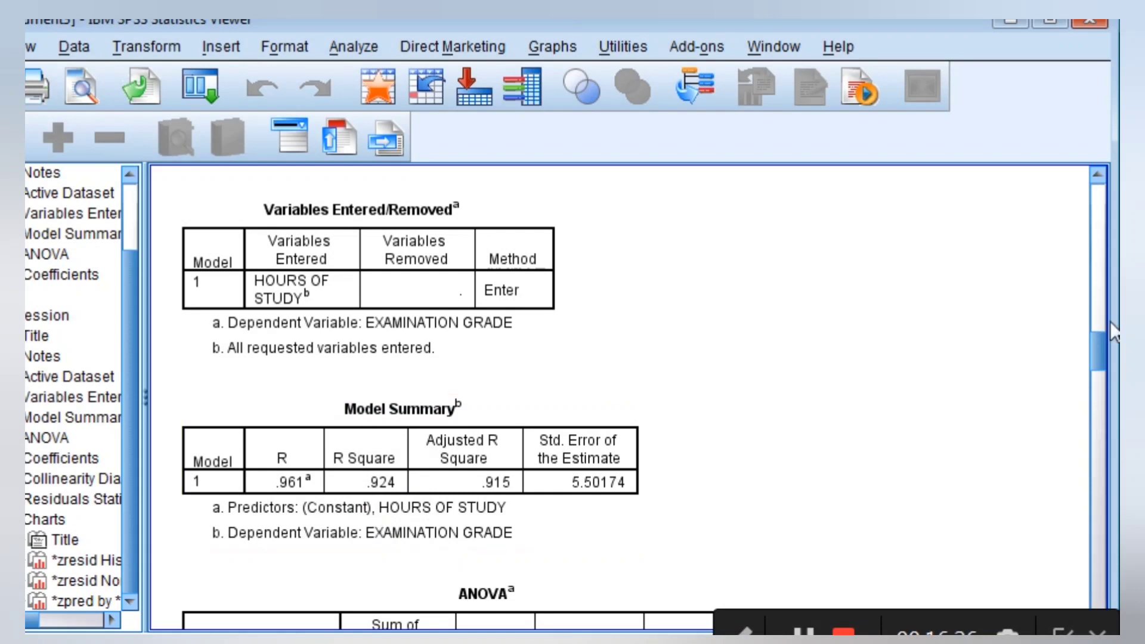
pyautogui.moveTo(1103, 342); pyautogui.dragTo(1103, 368)
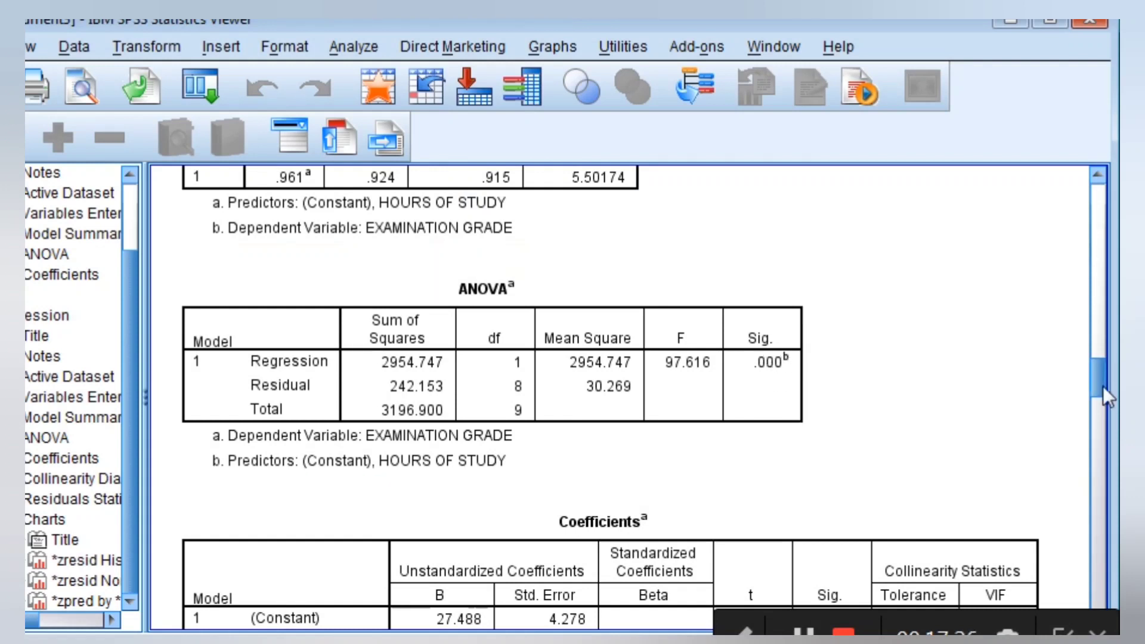
pyautogui.moveTo(1100, 373); pyautogui.dragTo(1100, 398)
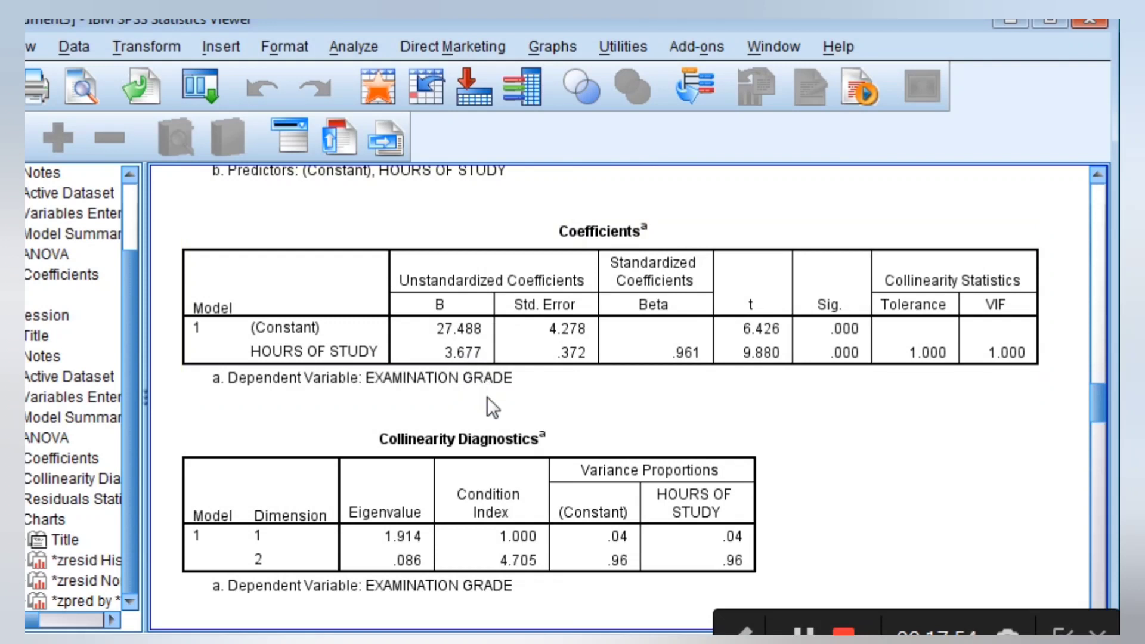
pyautogui.doubleClick(452, 330)
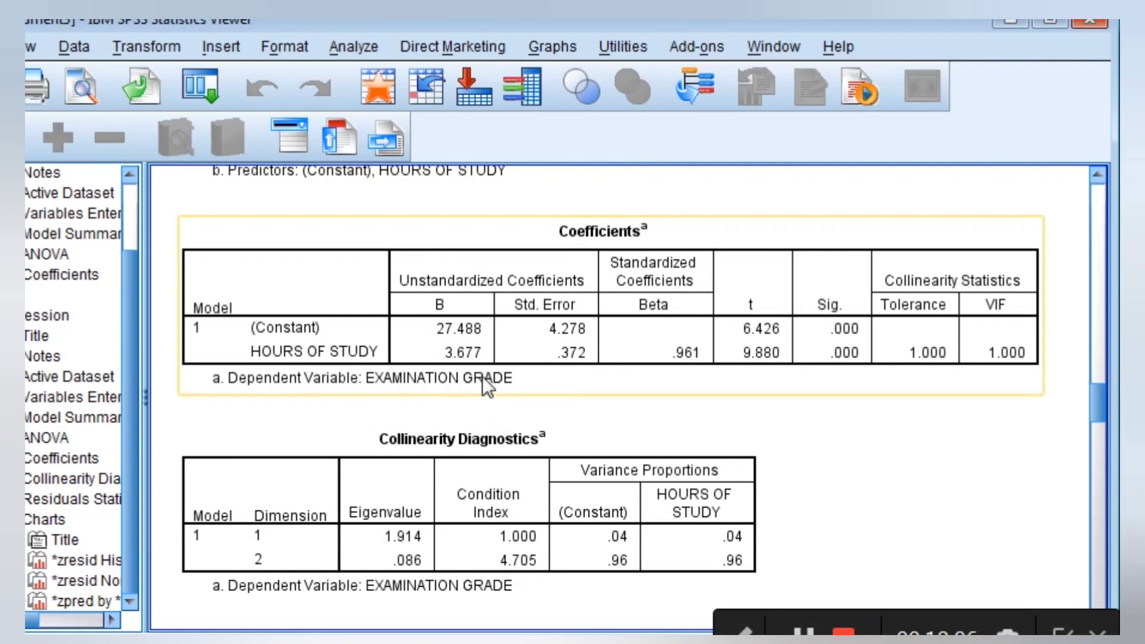
pyautogui.click(373, 203)
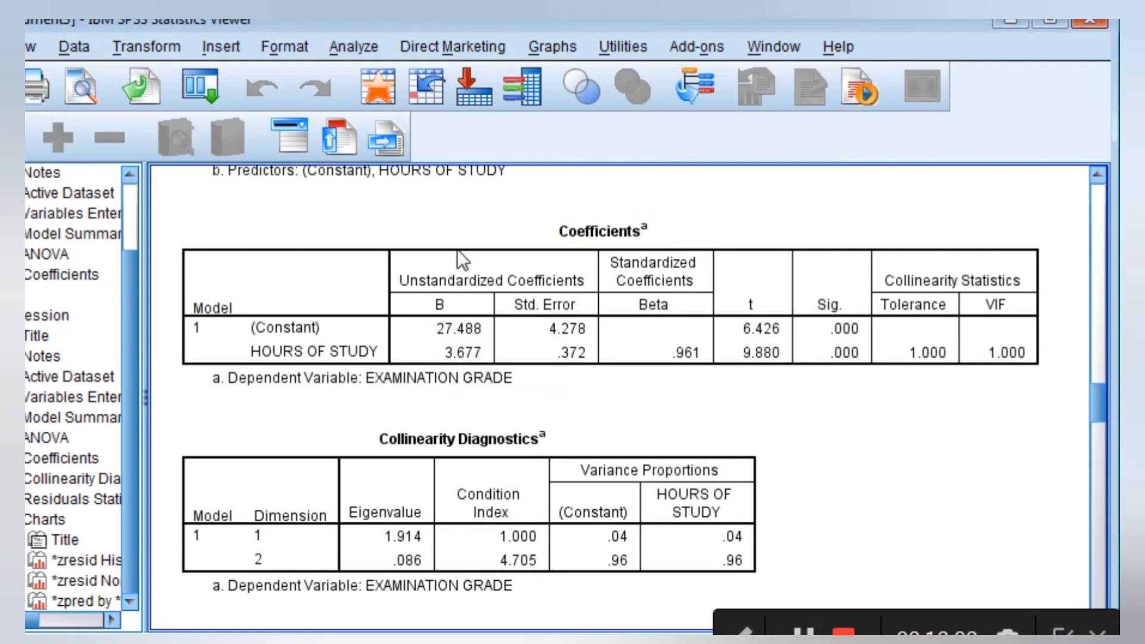
pyautogui.click(461, 351)
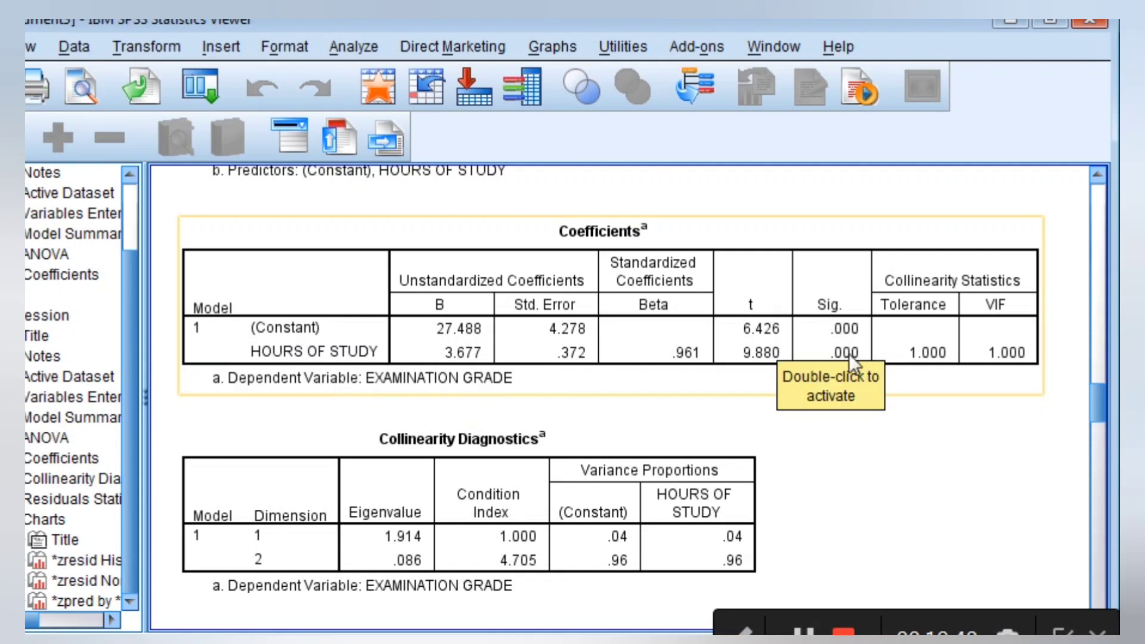
pyautogui.click(1098, 176)
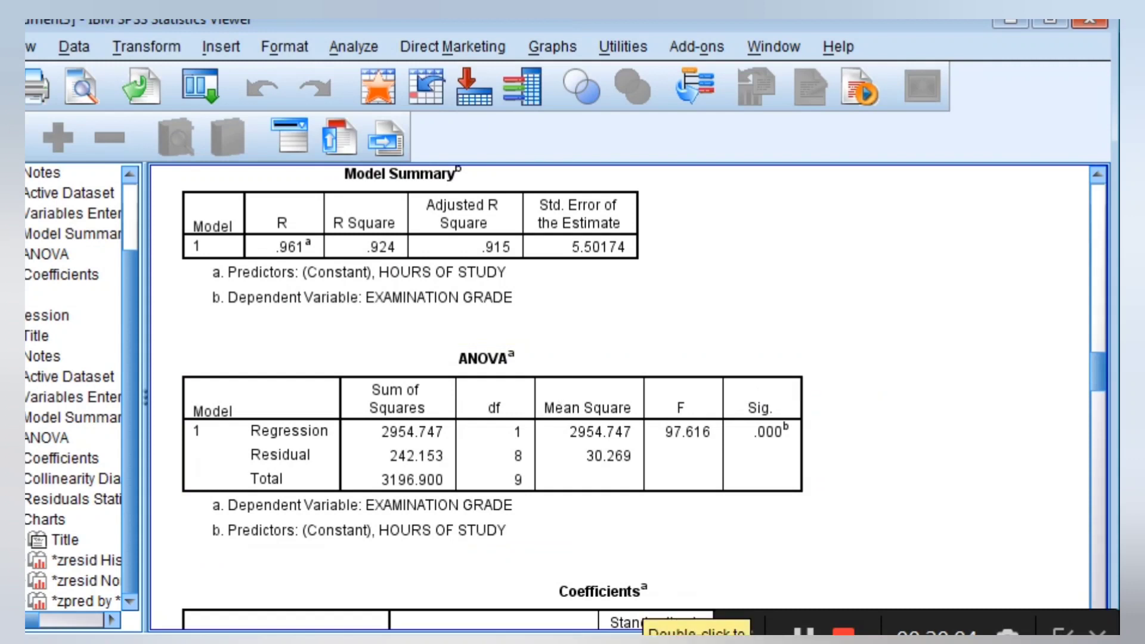
# Step: Return from the output document to the Untitled2 dataset in the Data Editor
pyautogui.click(446, 641)
pyautogui.moveTo(817, 640)
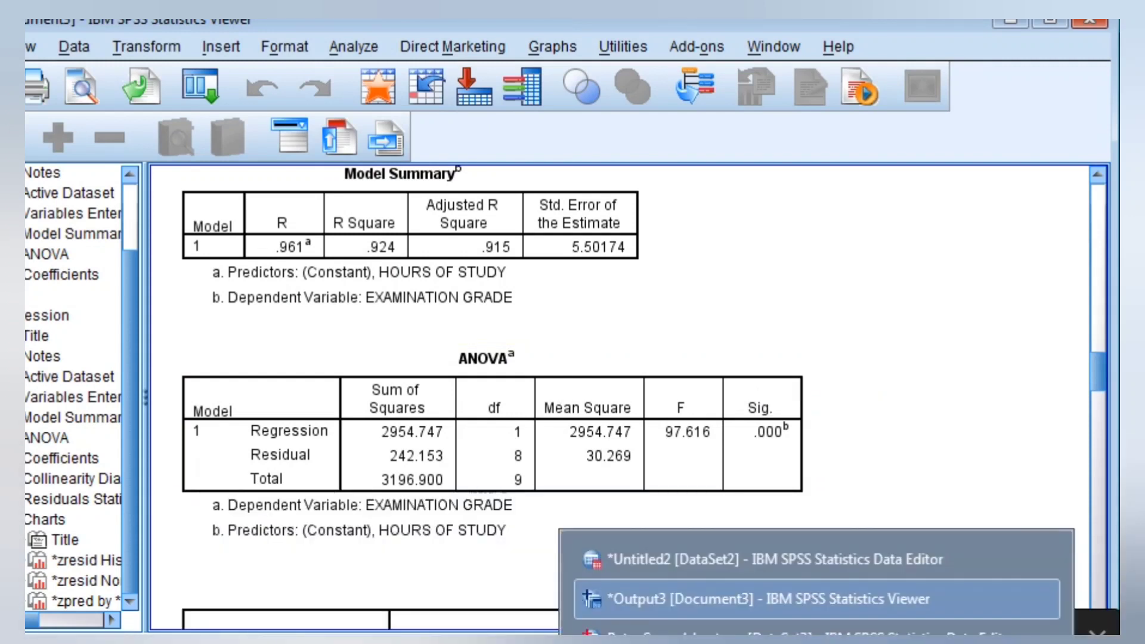
pyautogui.click(817, 599)
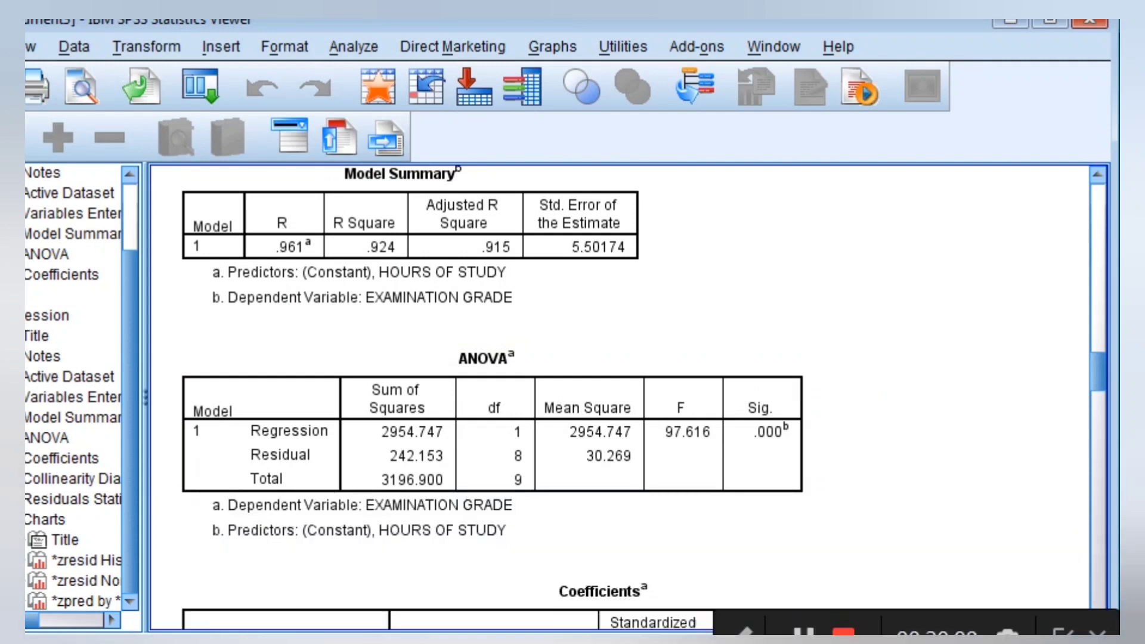
pyautogui.moveTo(817, 640)
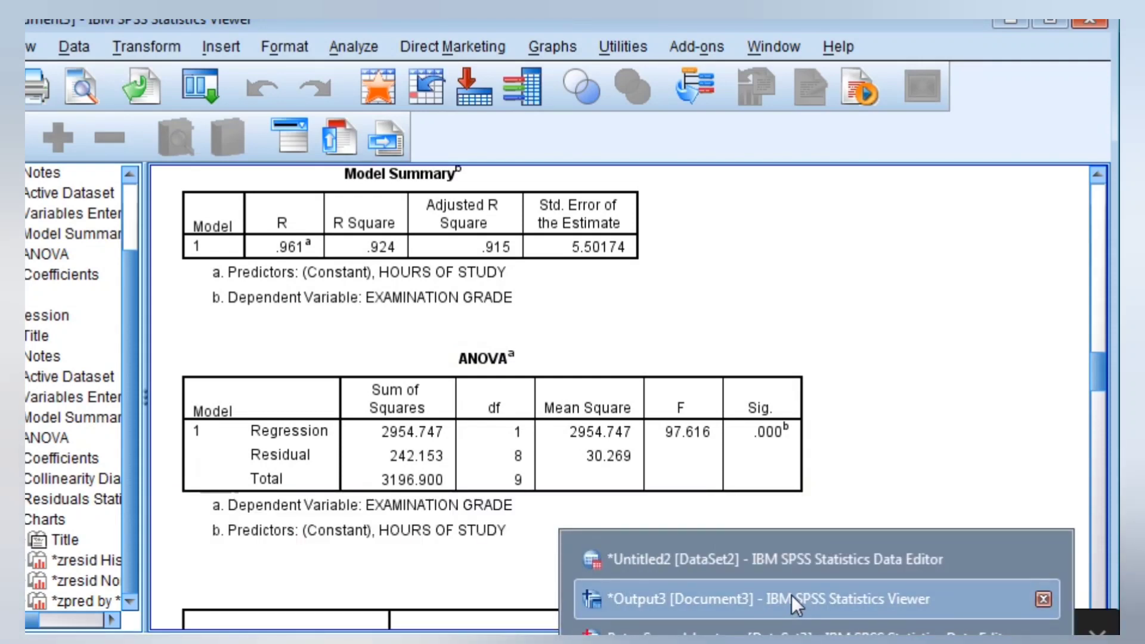
pyautogui.click(789, 567)
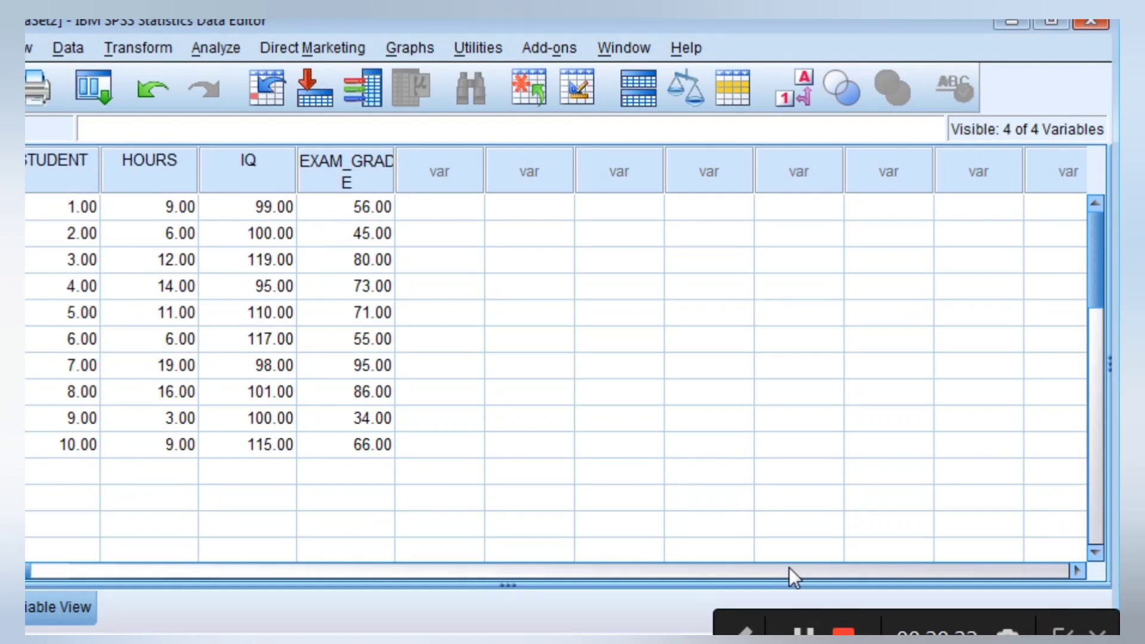
# Step: Reopen the Linear Regression analysis and add INTELLIGENT QUOTIENT as a second independent variable
pyautogui.click(221, 47)
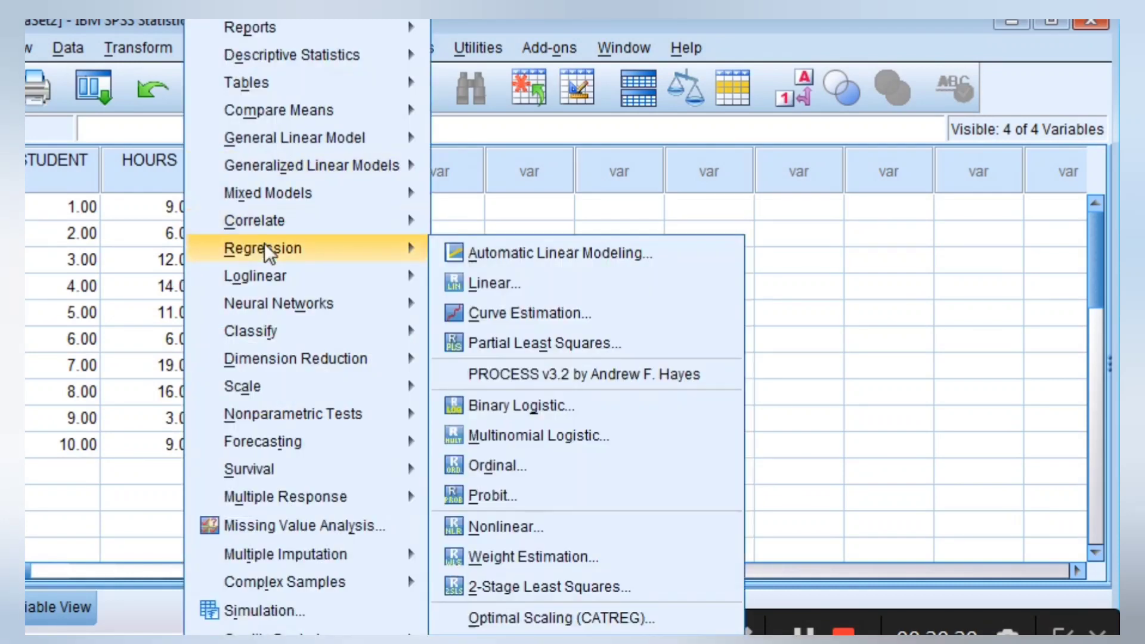
pyautogui.moveTo(372, 265)
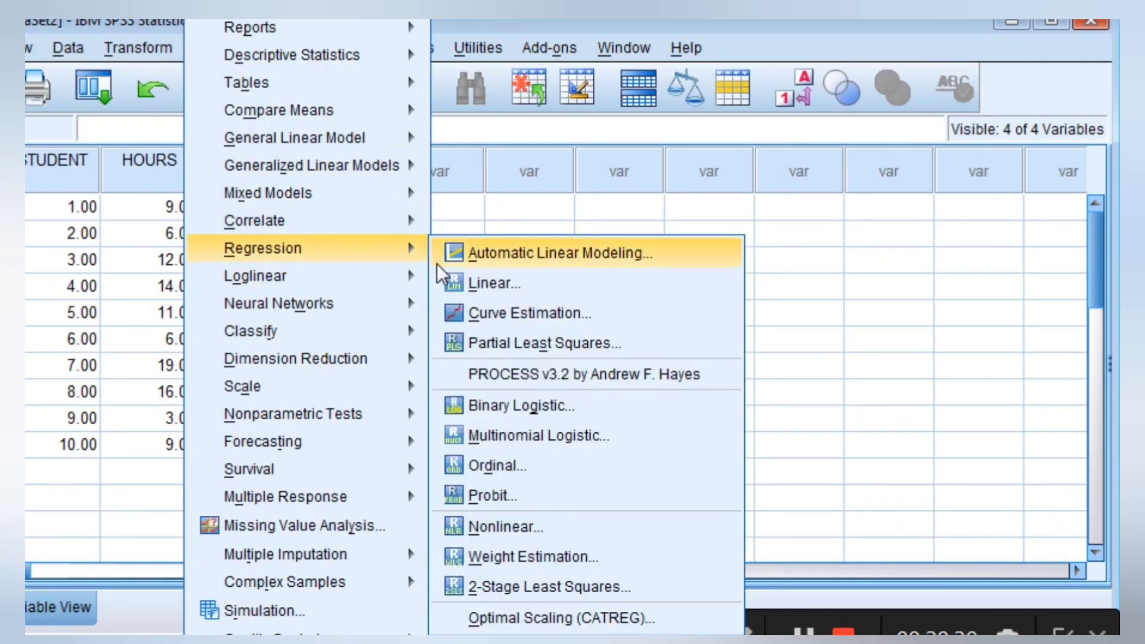
pyautogui.click(528, 290)
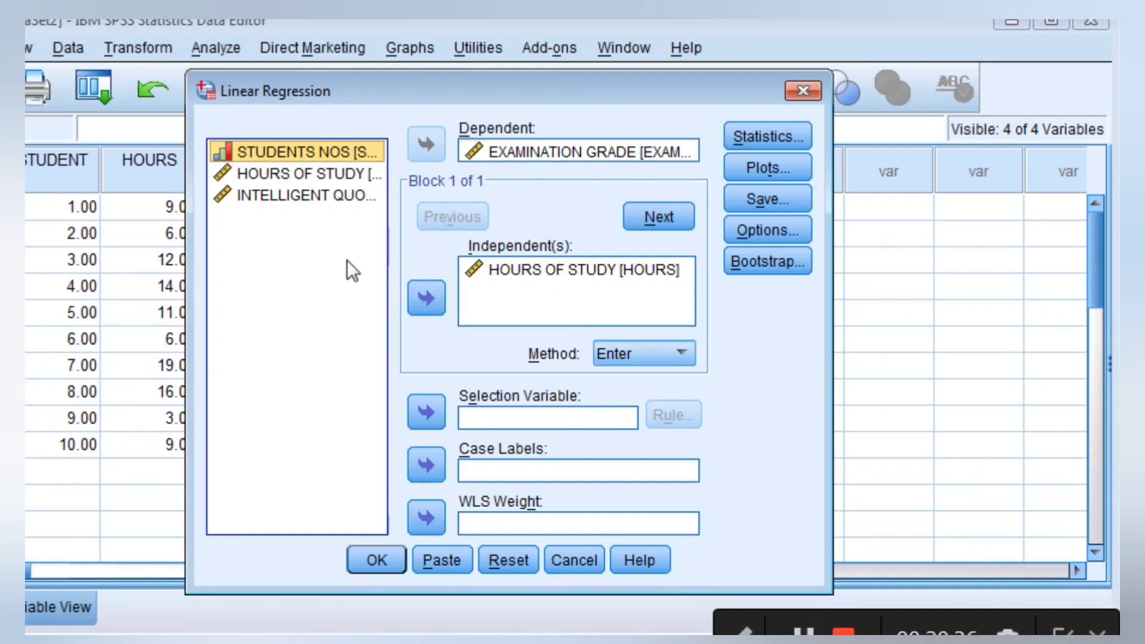
pyautogui.click(284, 193)
pyautogui.click(427, 298)
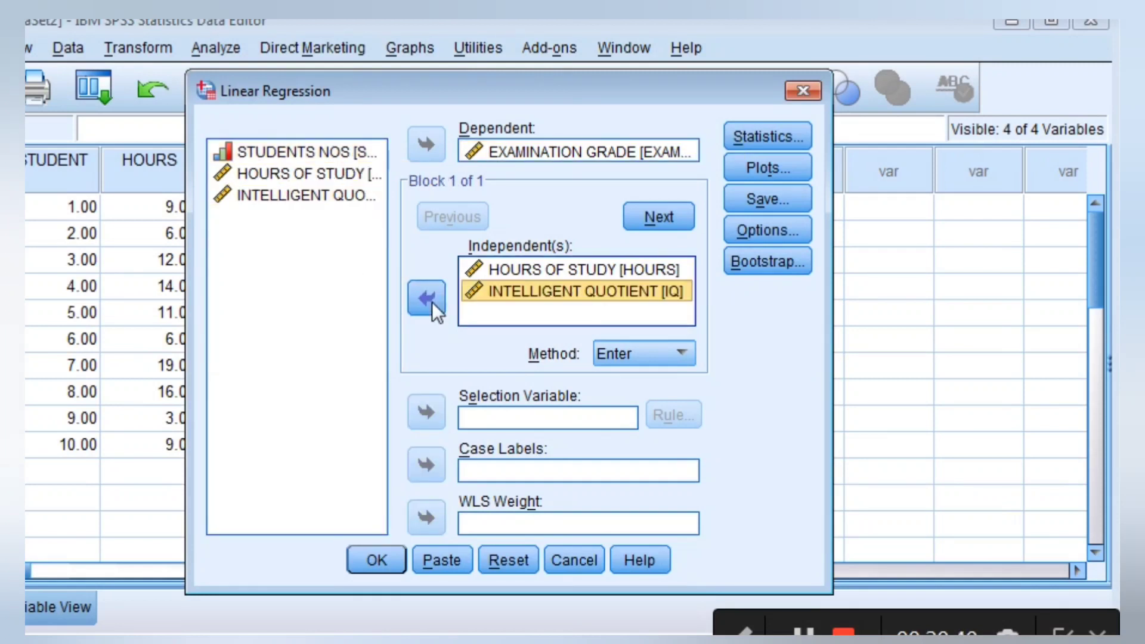
# Step: Keep the chosen regression statistics and run the analysis with a histogram and normal probability plot of the standardized residuals
pyautogui.click(793, 142)
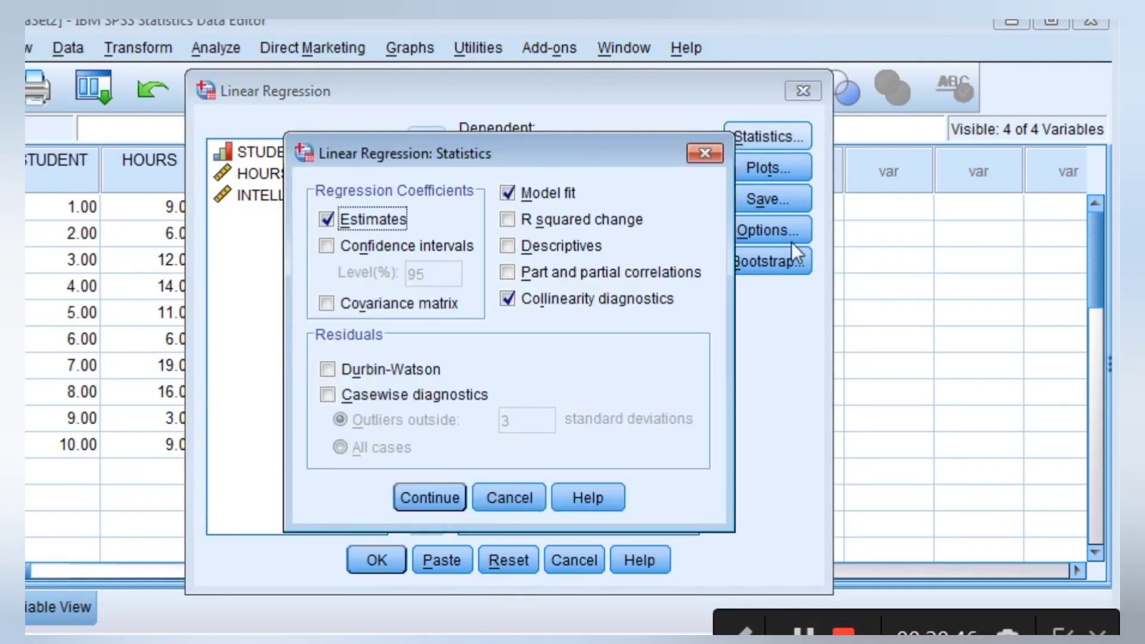
pyautogui.click(430, 497)
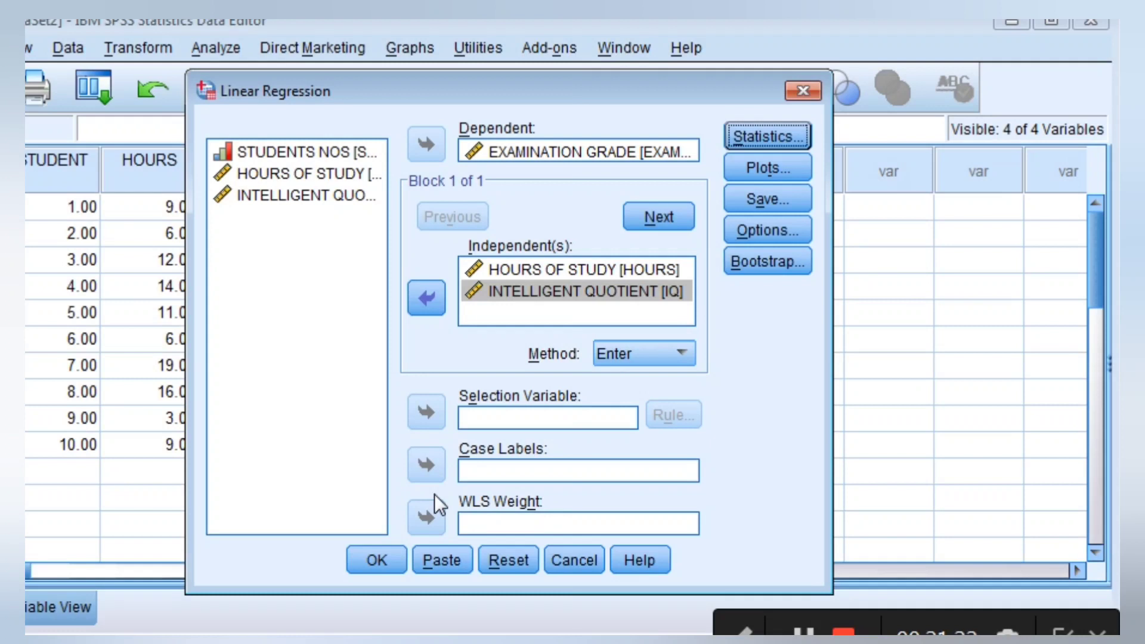
pyautogui.click(792, 166)
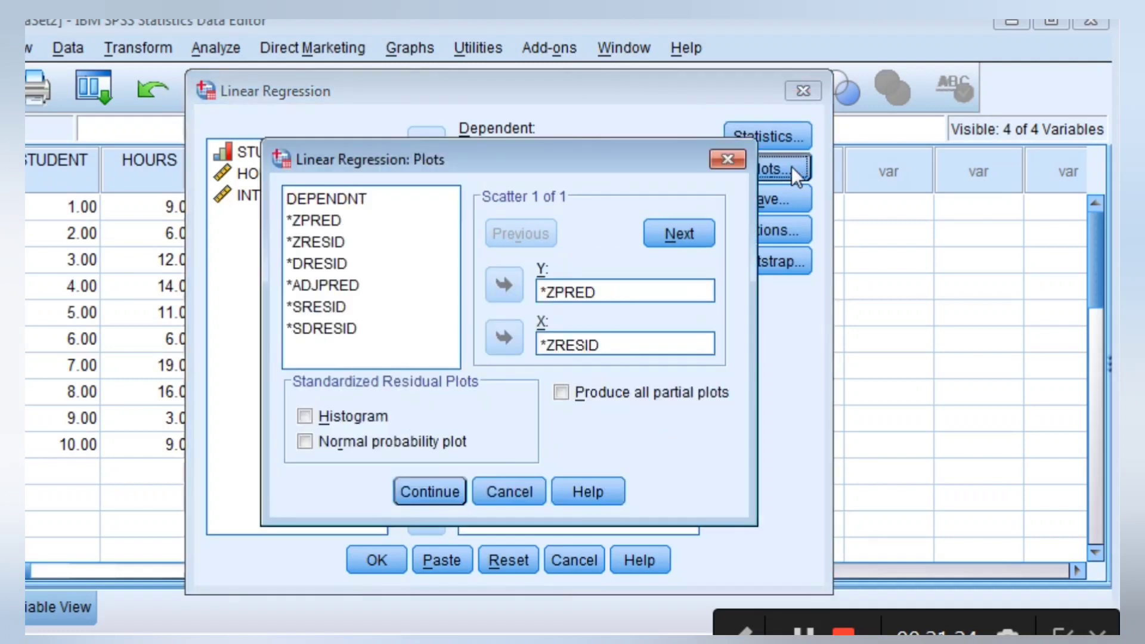
pyautogui.click(564, 285)
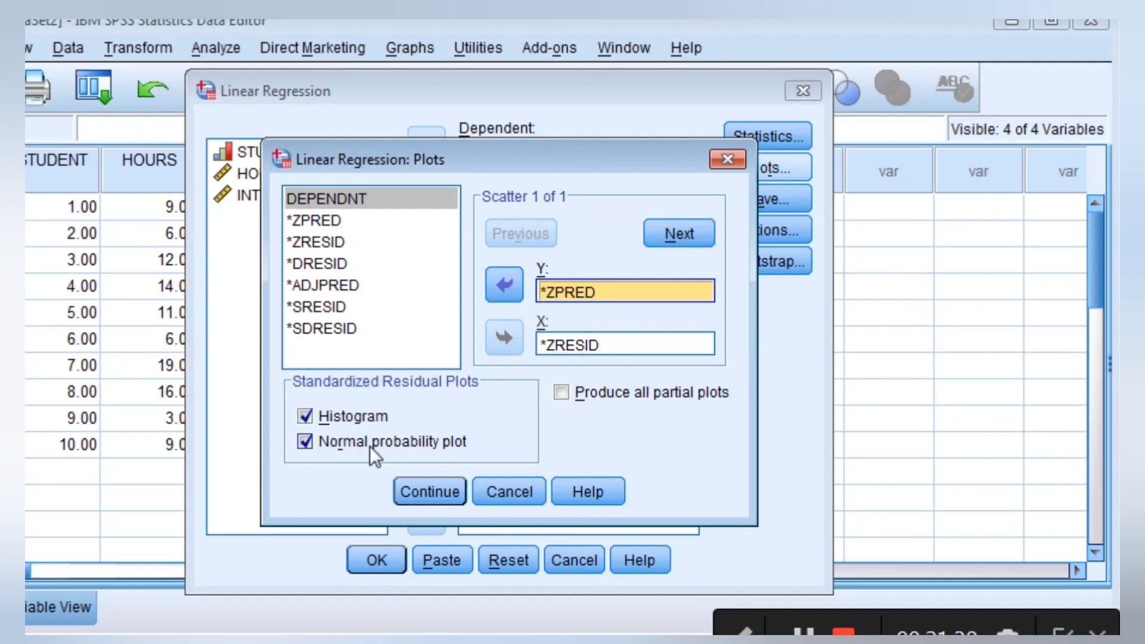
pyautogui.click(418, 486)
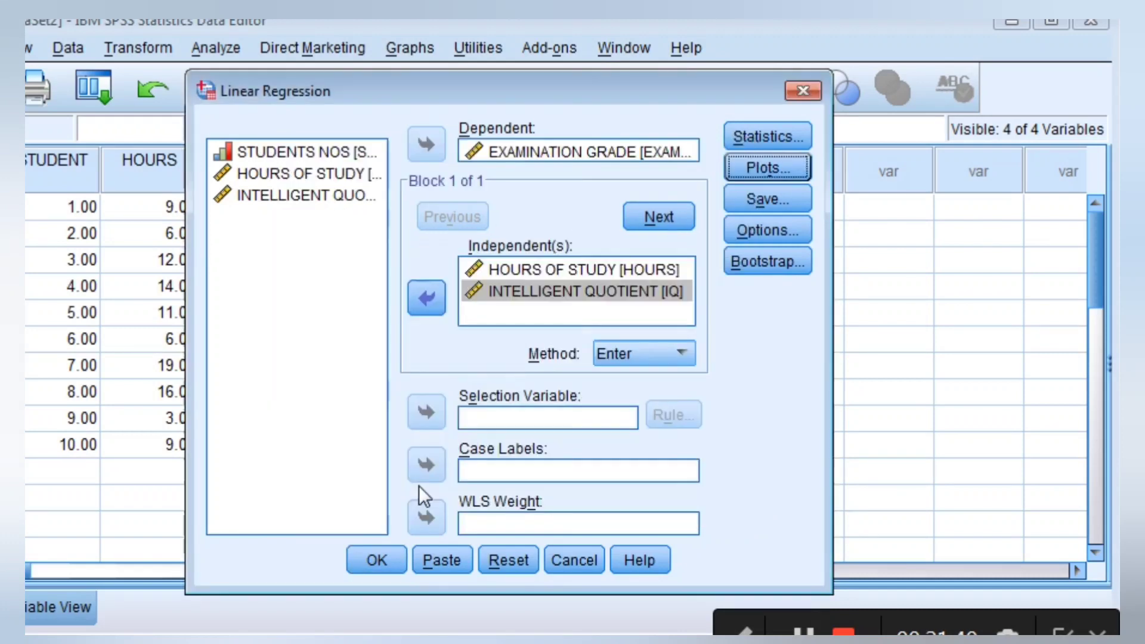
pyautogui.click(371, 562)
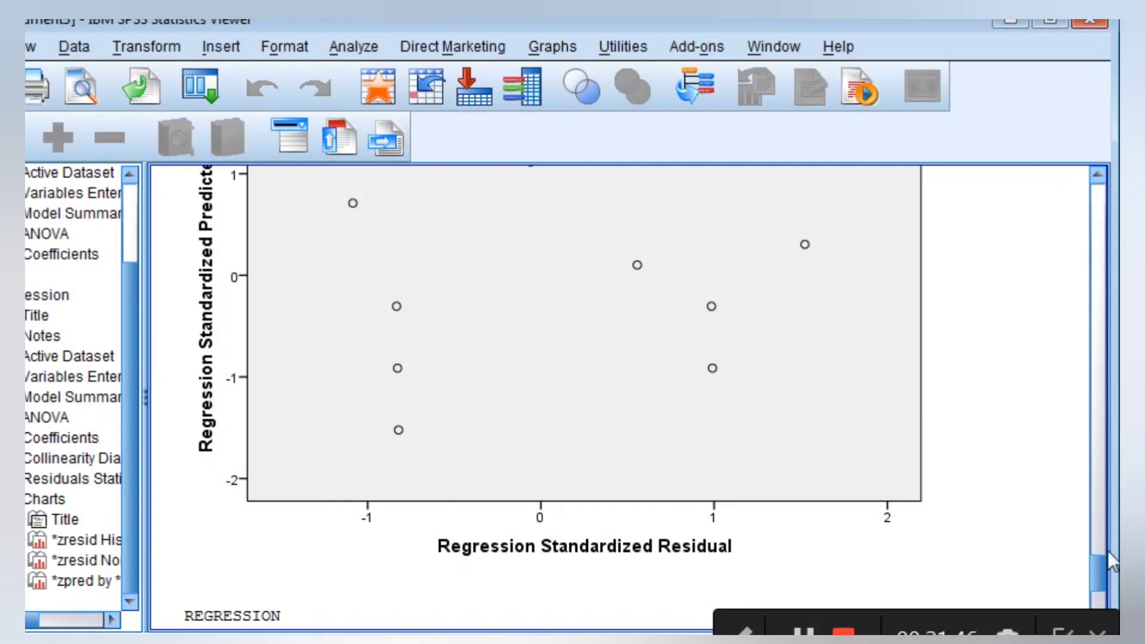
# Step: Examine the Model Summary, ANOVA and Coefficients tables of the regression on HOURS OF STUDY and INTELLIGENT QUOTIENT
pyautogui.moveTo(1104, 561); pyautogui.dragTo(1103, 585)
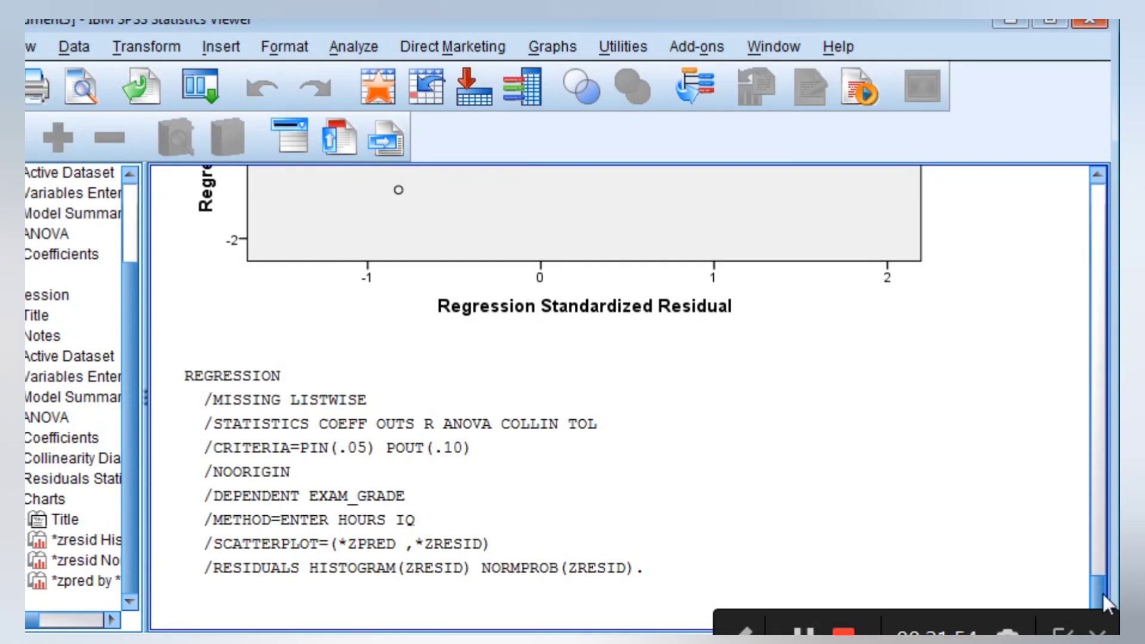
pyautogui.moveTo(1104, 593); pyautogui.dragTo(1093, 461)
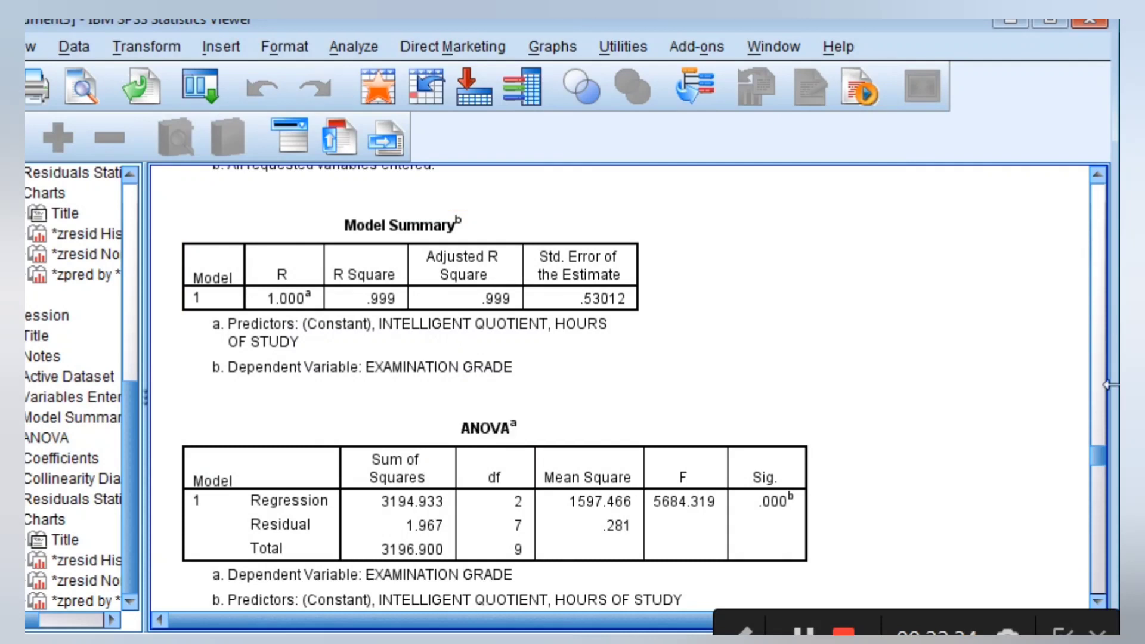
pyautogui.moveTo(1097, 455); pyautogui.dragTo(1097, 465)
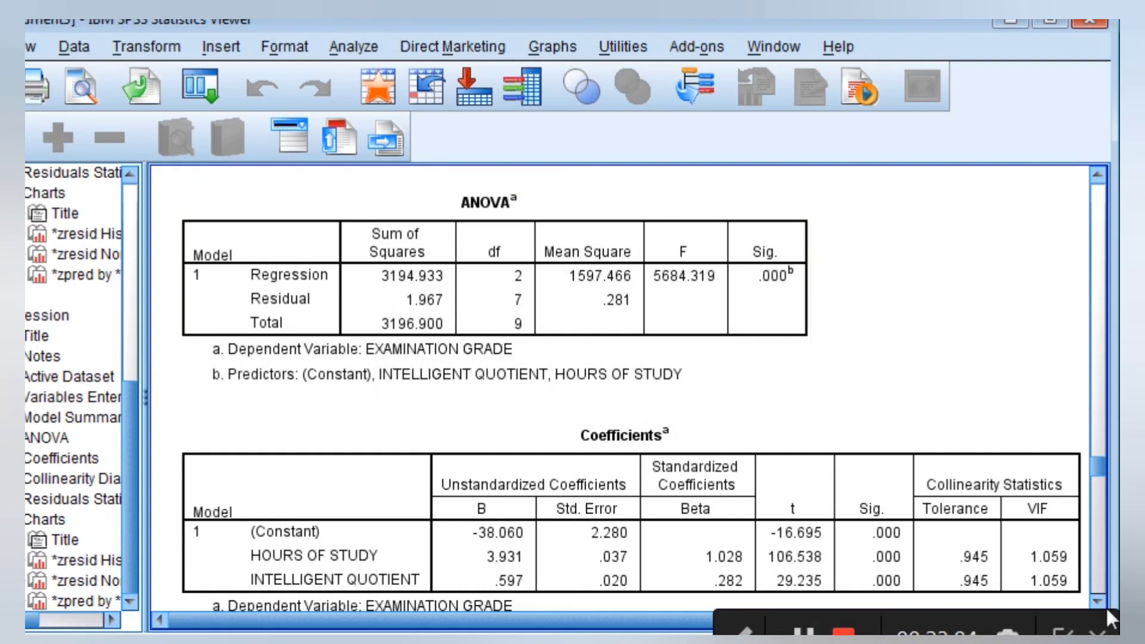
pyautogui.click(1097, 175)
pyautogui.click(1097, 176)
pyautogui.click(1096, 176)
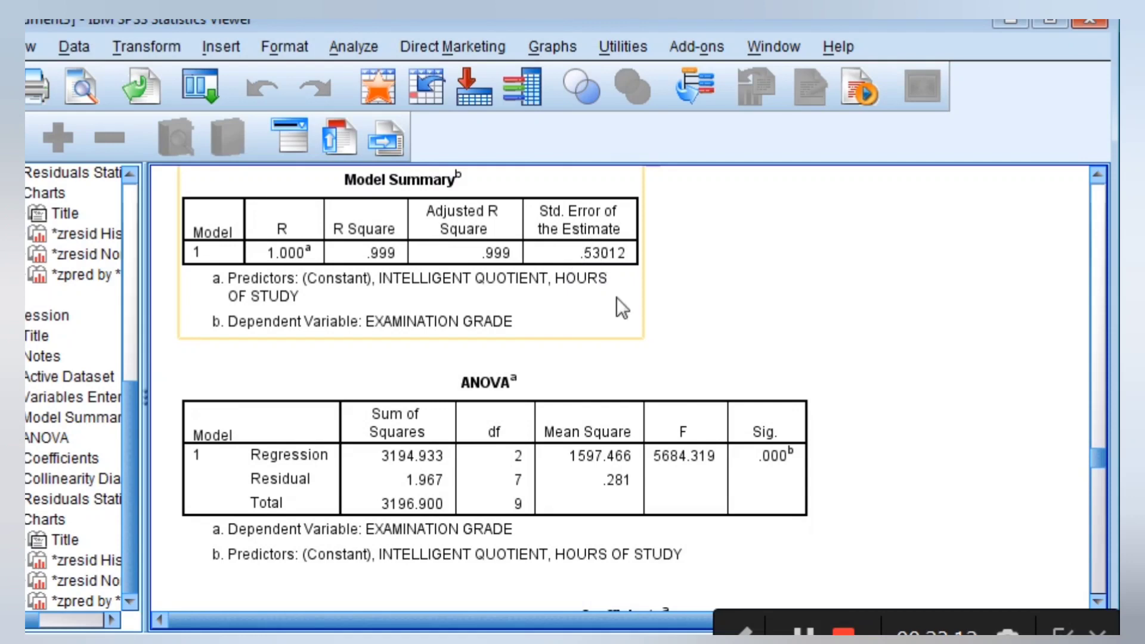
pyautogui.click(1102, 600)
pyautogui.click(1101, 600)
pyautogui.click(1101, 600)
pyautogui.click(1104, 596)
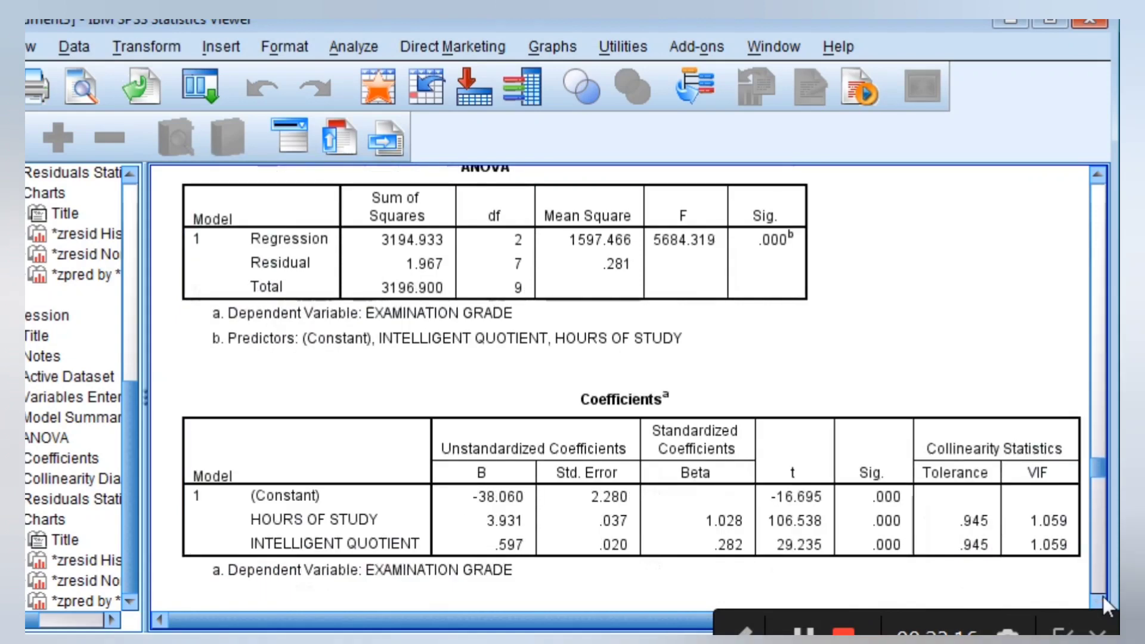
pyautogui.click(1103, 596)
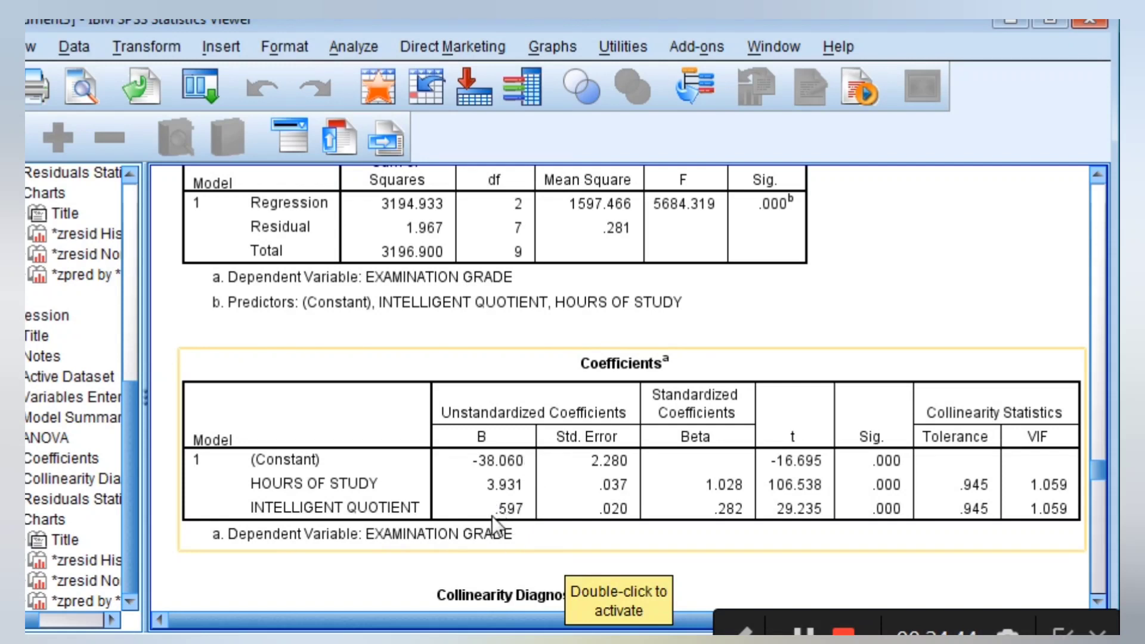
# Step: Examine the Collinearity Diagnostics and Residuals Statistics tables of the two-predictor regression
pyautogui.click(1101, 602)
pyautogui.click(1100, 602)
pyautogui.click(1101, 602)
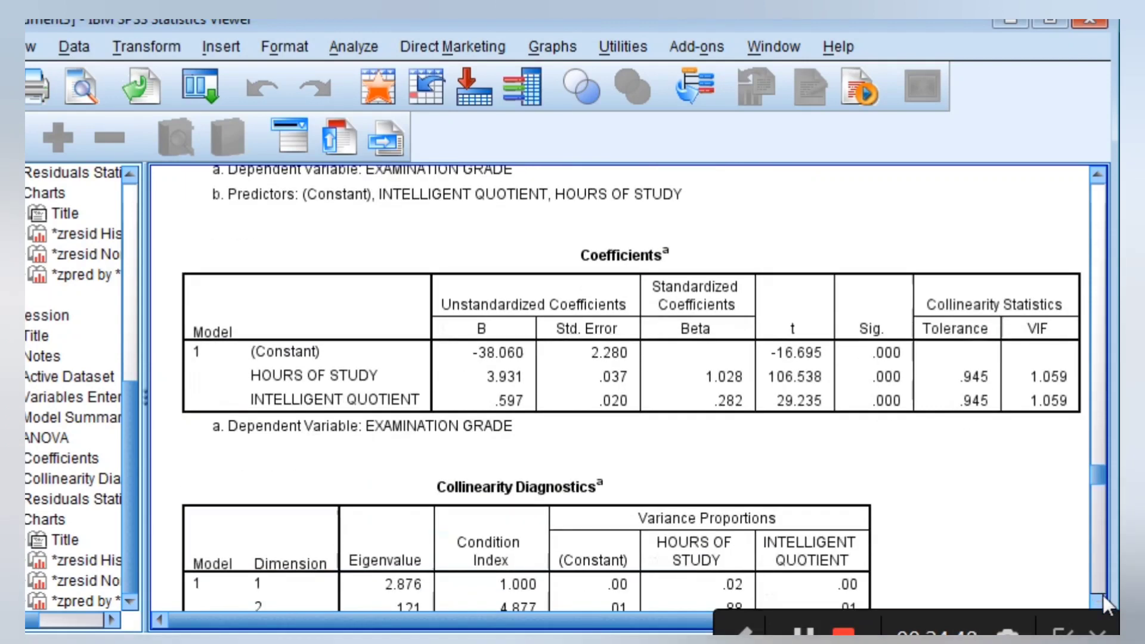
pyautogui.click(1101, 602)
pyautogui.click(1101, 603)
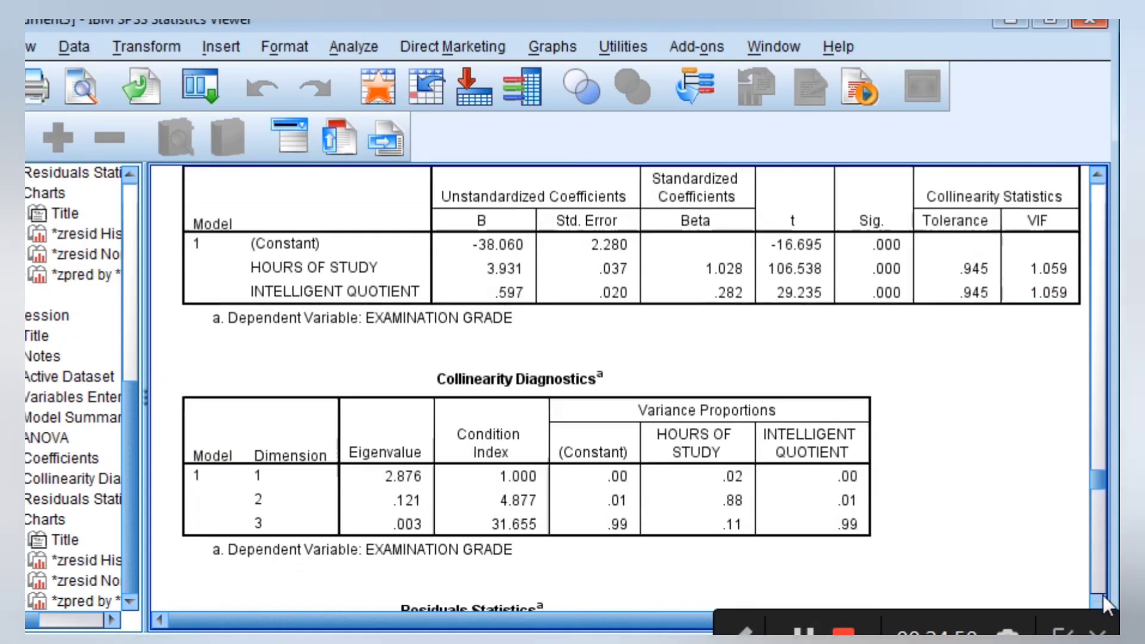
pyautogui.click(1101, 602)
pyautogui.click(1100, 602)
pyautogui.click(1100, 603)
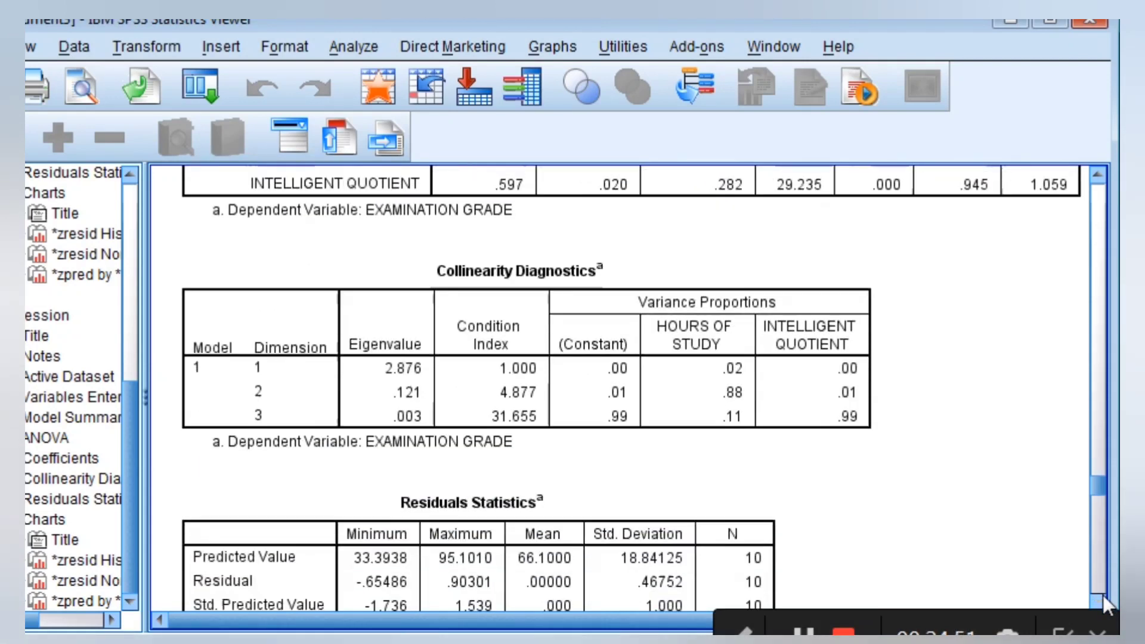
# Step: Review the ANOVA and Coefficients tables of the two-predictor regression again
pyautogui.click(1099, 176)
pyautogui.click(1099, 176)
pyautogui.click(1099, 176)
pyautogui.click(1099, 176)
pyautogui.click(1099, 176)
pyautogui.click(1099, 176)
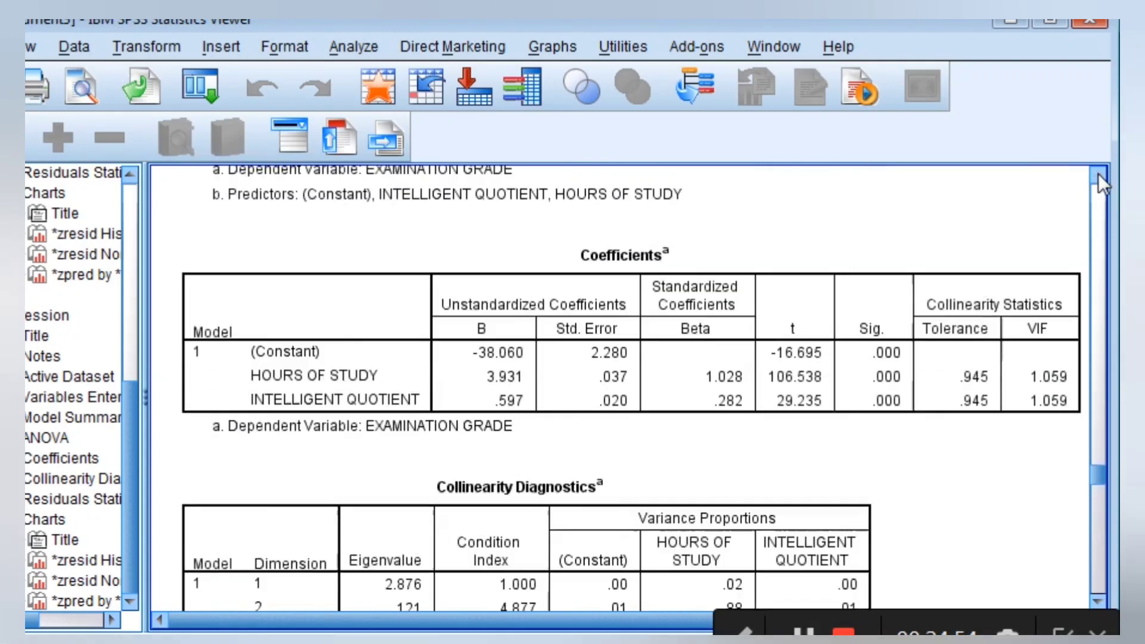
pyautogui.click(1099, 176)
pyautogui.click(1099, 176)
pyautogui.click(1099, 176)
pyautogui.click(1098, 176)
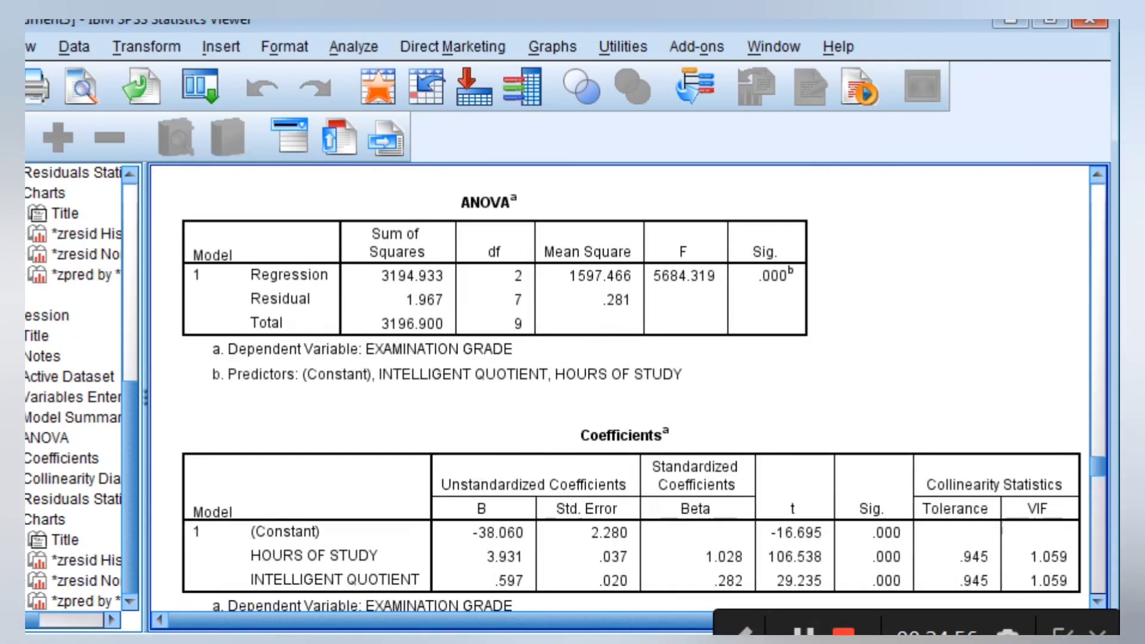
# Step: Open a Bivariate Correlations analysis and add HOURS OF STUDY, INTELLIGENT QUOTIENT and EXAMINATION GRADE as its variables
pyautogui.click(354, 47)
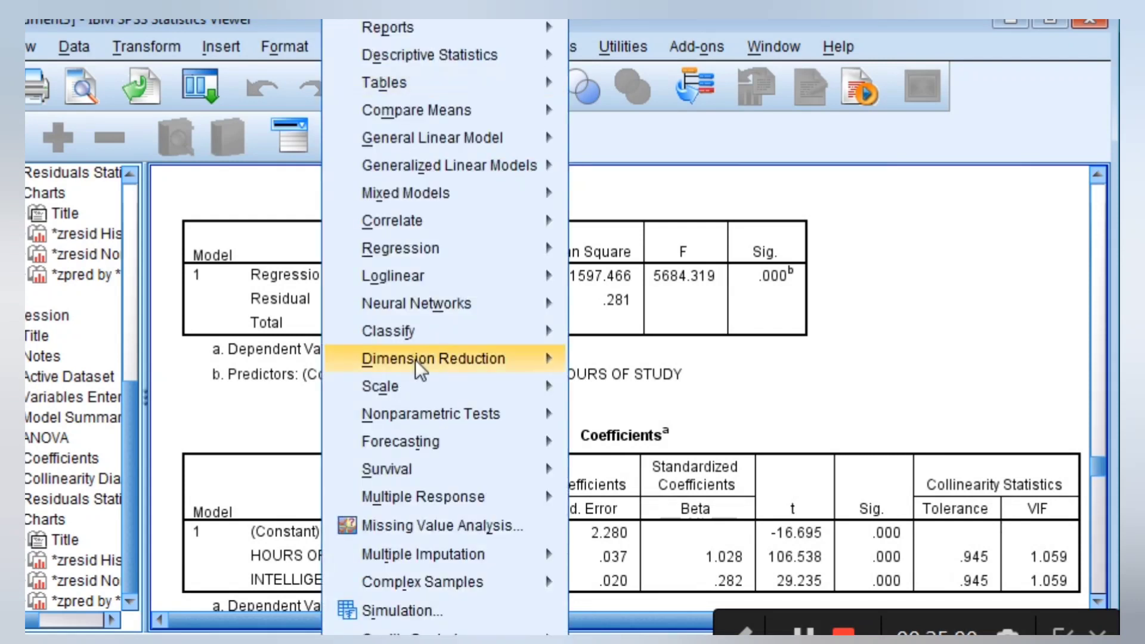
pyautogui.moveTo(416, 229)
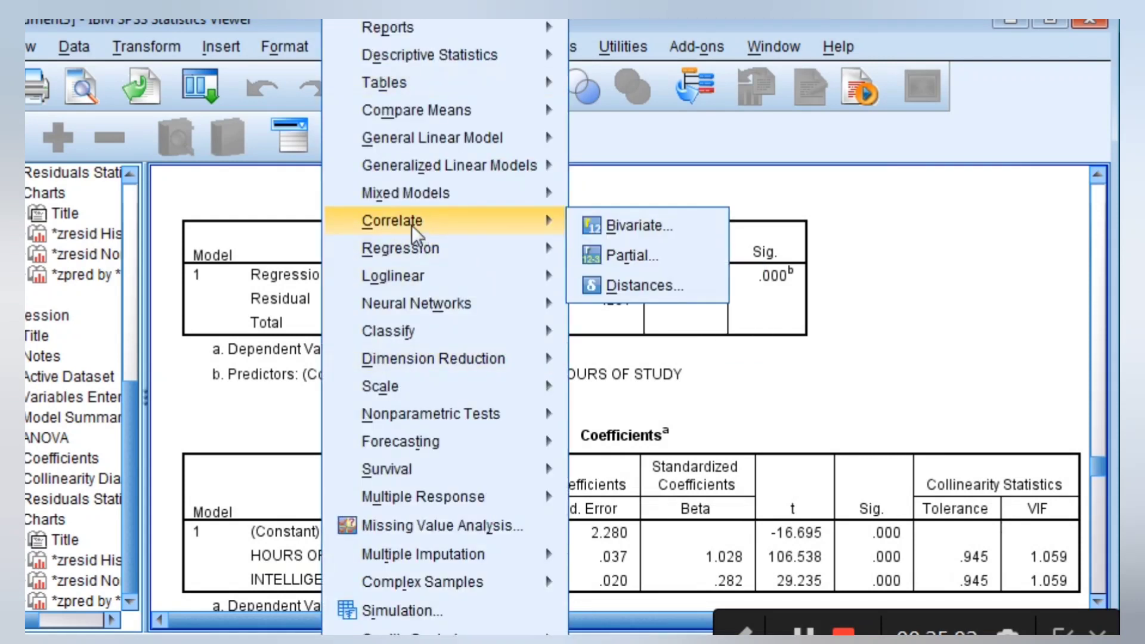
pyautogui.click(631, 233)
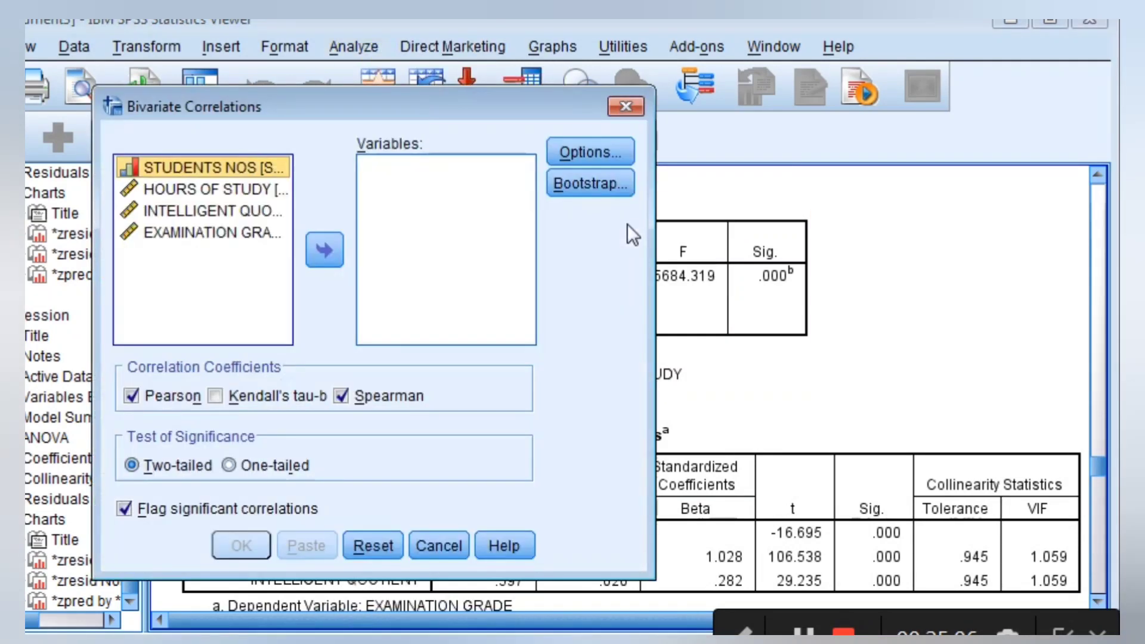
pyautogui.click(227, 214)
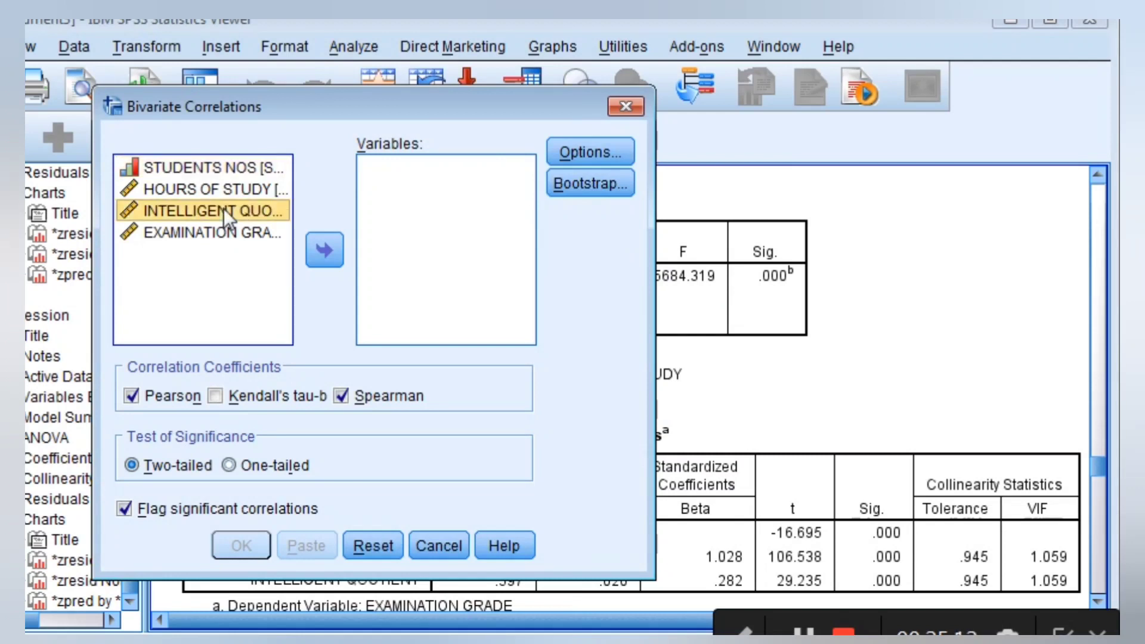
pyautogui.click(229, 191)
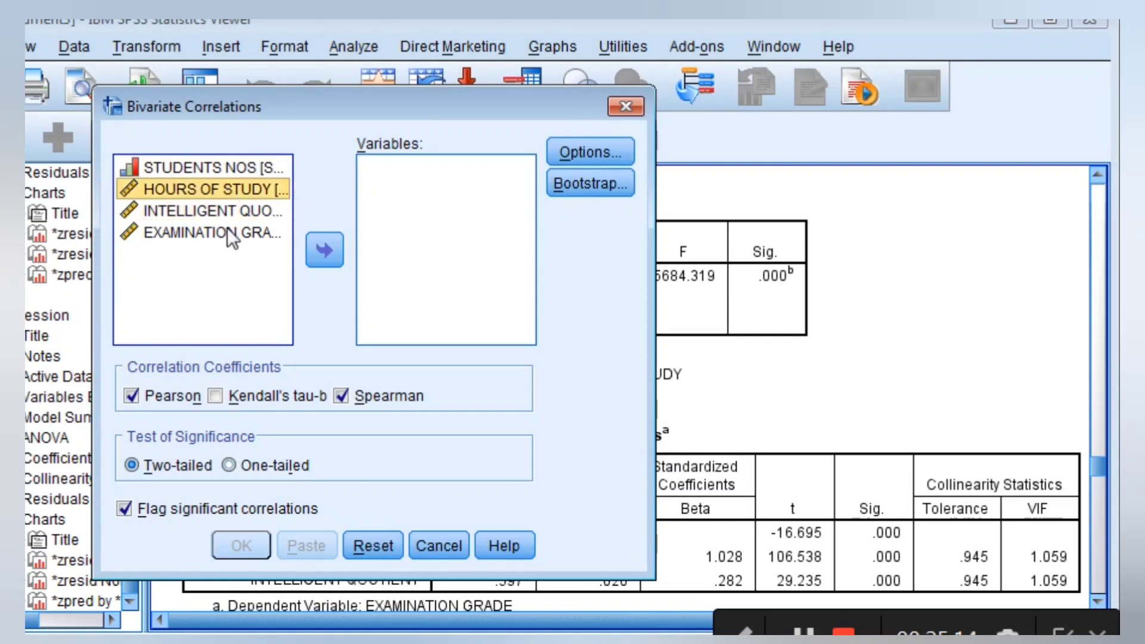
pyautogui.click(231, 233)
pyautogui.click(228, 189)
pyautogui.hotkey('shift', 'Down')
pyautogui.hotkey('shift', 'Down')
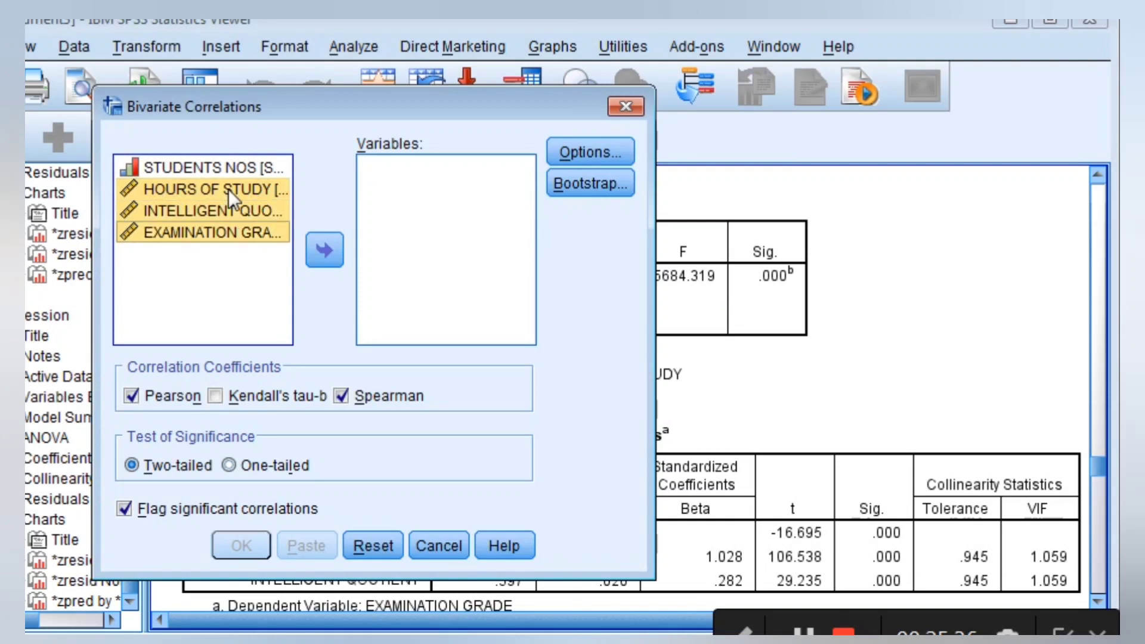
pyautogui.click(324, 249)
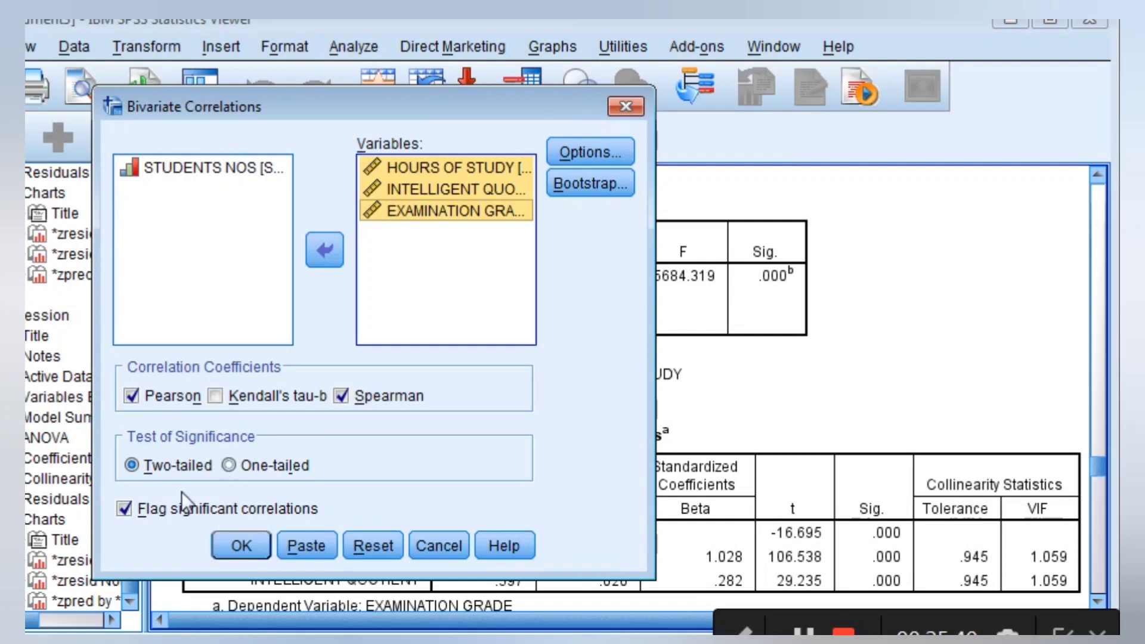
# Step: Run the correlations with Pearson and Spearman coefficients, keeping the two-tailed test and flagging of significant correlations
pyautogui.click(130, 396)
pyautogui.click(130, 396)
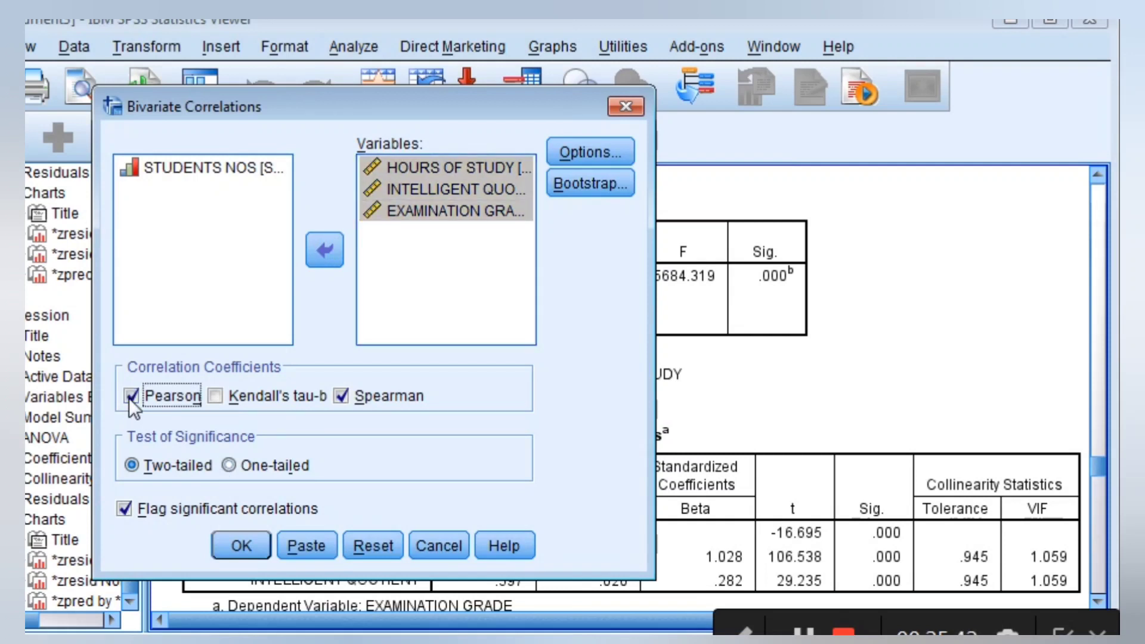
pyautogui.click(339, 395)
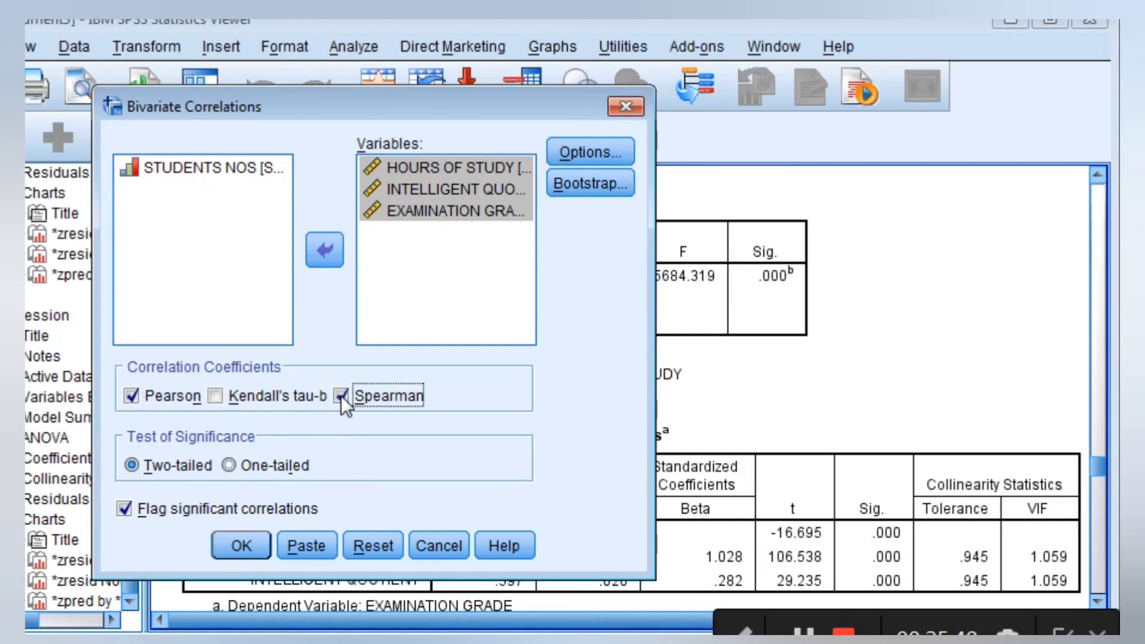
pyautogui.click(242, 546)
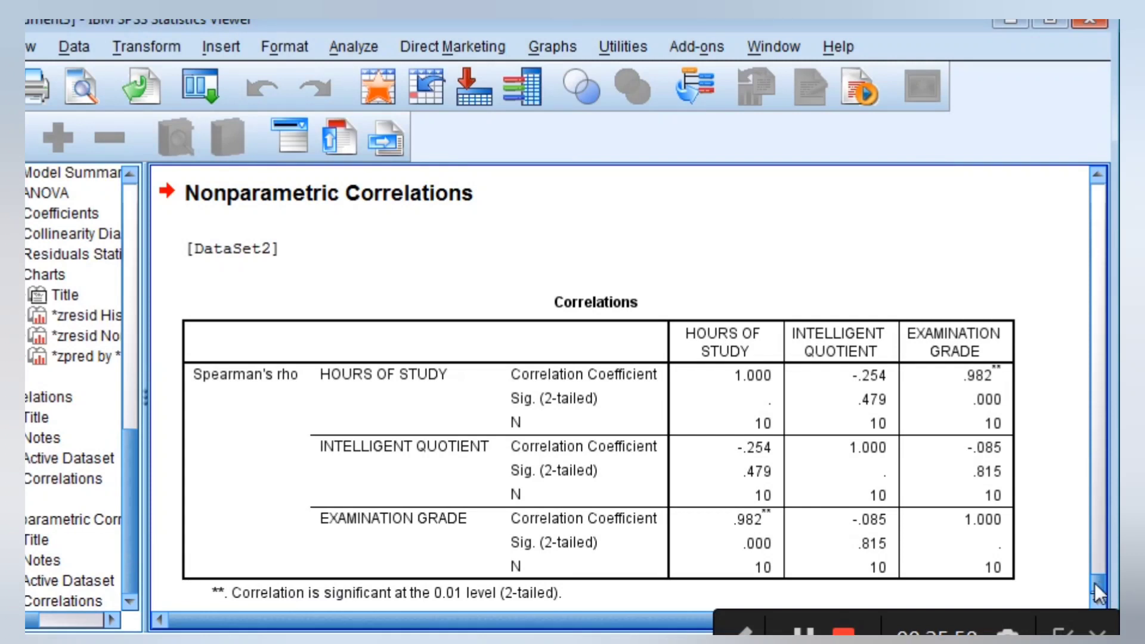
# Step: Examine the Pearson Correlations table for the relationships among study hours, intelligent quotient and examination grade
pyautogui.moveTo(1099, 594); pyautogui.dragTo(1097, 570)
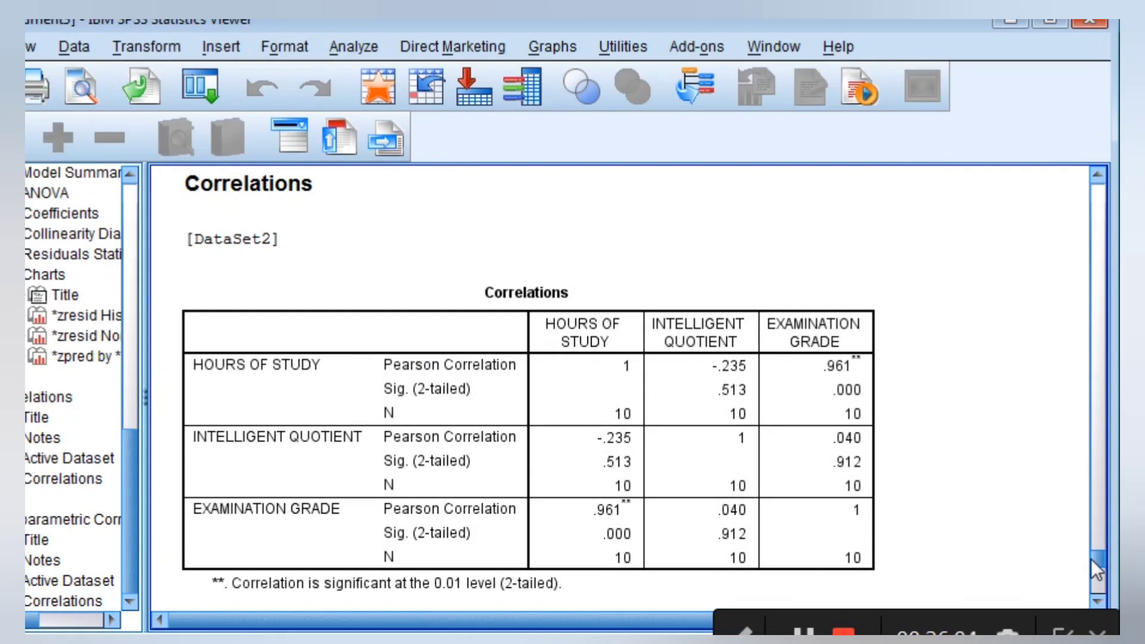
pyautogui.click(710, 548)
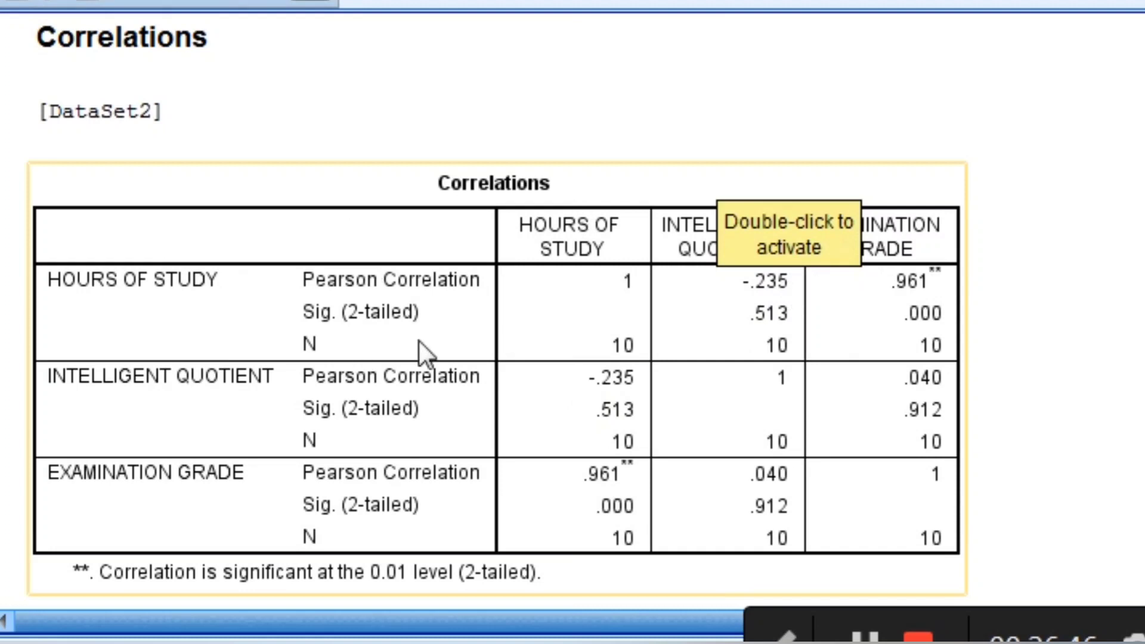
pyautogui.click(819, 219)
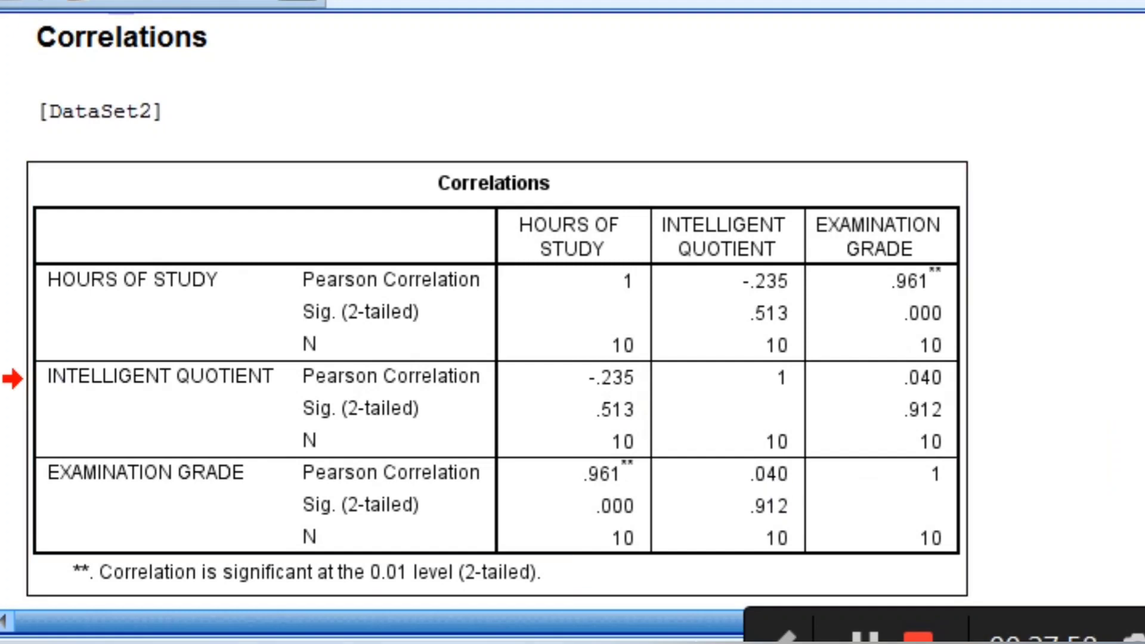
# Step: Examine the Spearman's rho table under Nonparametric Correlations for the same three variables
pyautogui.scroll(-6, 485, 312)
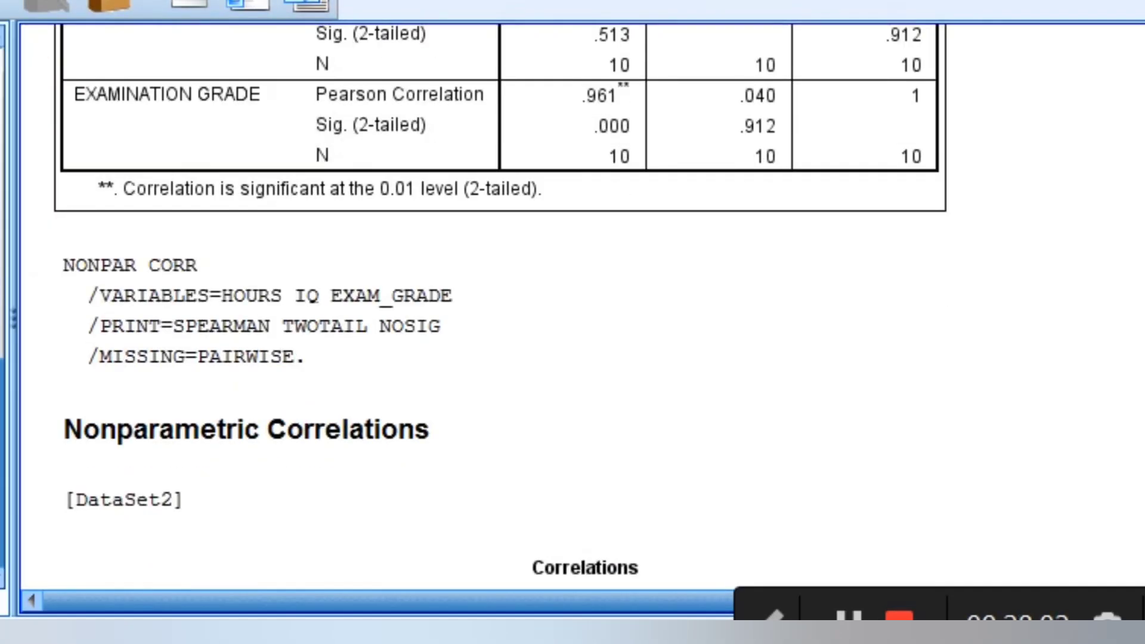
pyautogui.scroll(-3, 573, 310)
pyautogui.scroll(-2, 573, 310)
pyautogui.scroll(-2, 820, 395)
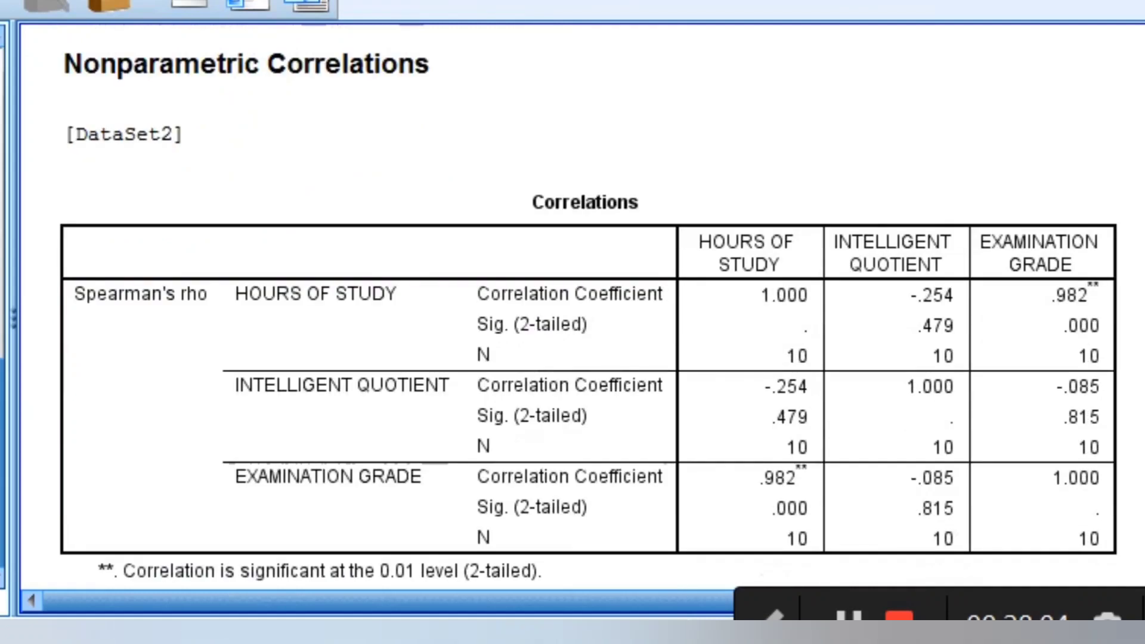
pyautogui.click(819, 395)
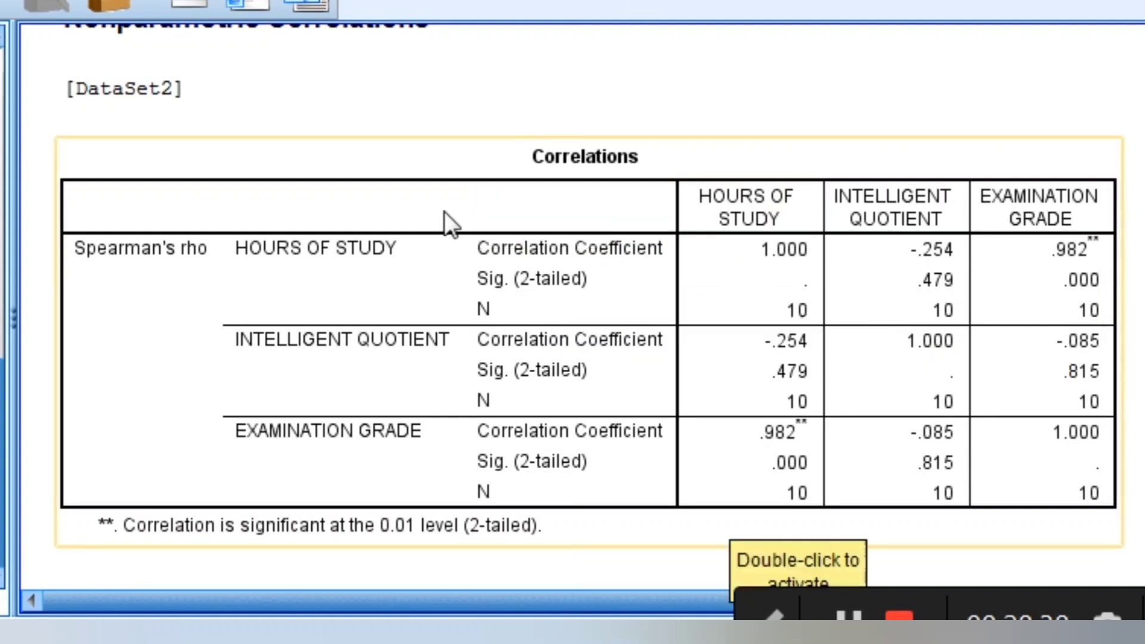
pyautogui.doubleClick(627, 287)
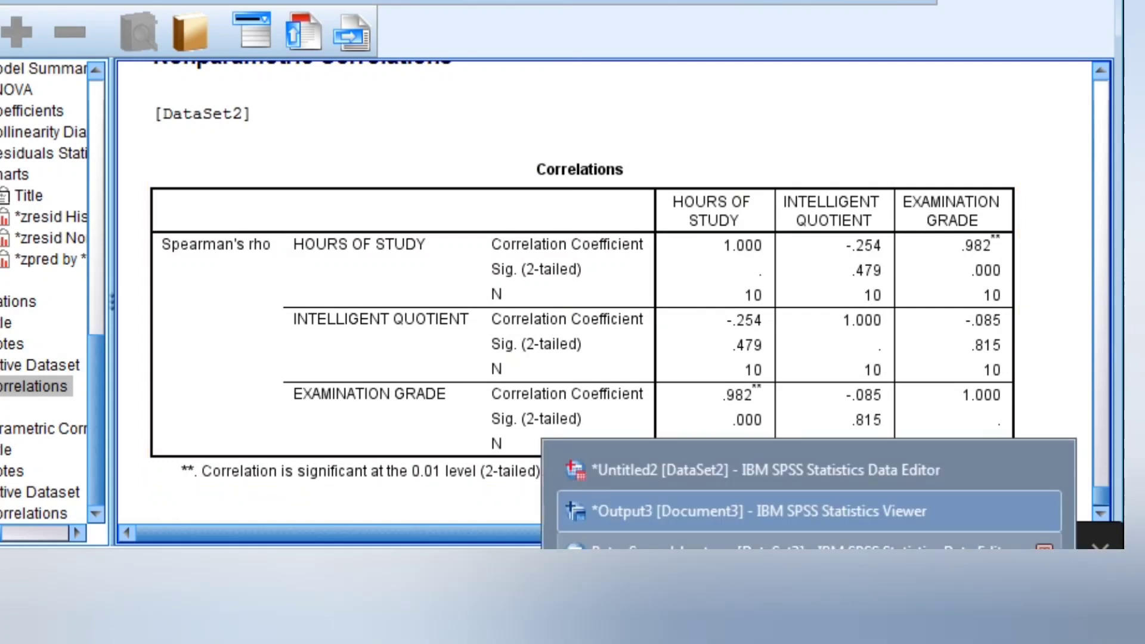
# Step: Switch to the survey dataset in the Data Editor and review its case data and variable definitions from Gender to PERFORMANCE
pyautogui.click(805, 548)
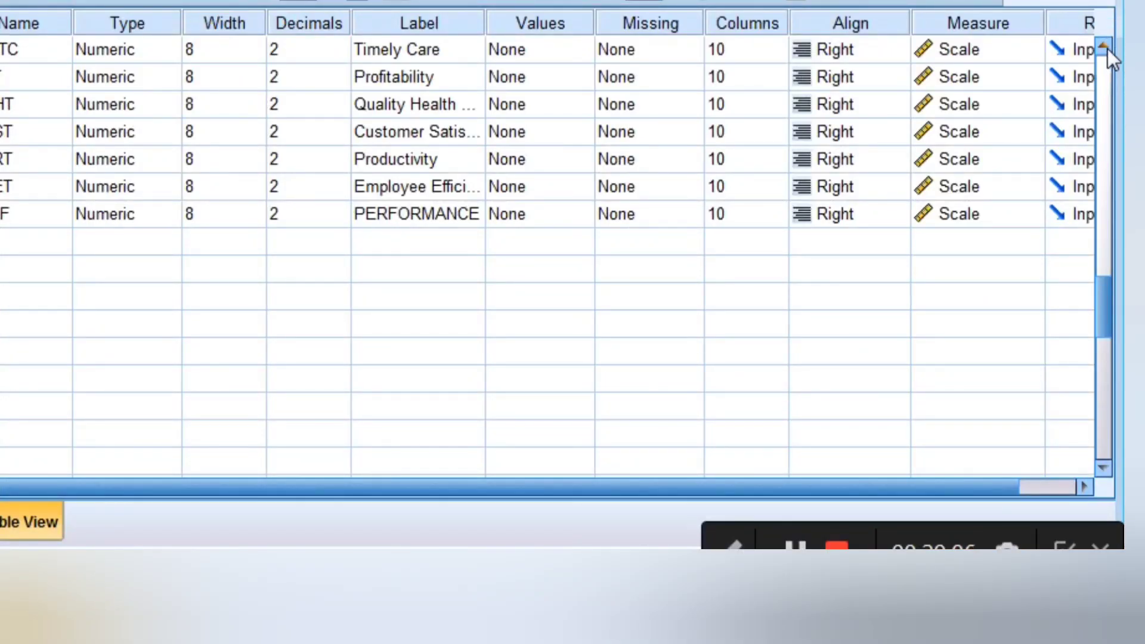
pyautogui.moveTo(1108, 49); pyautogui.dragTo(1107, 48)
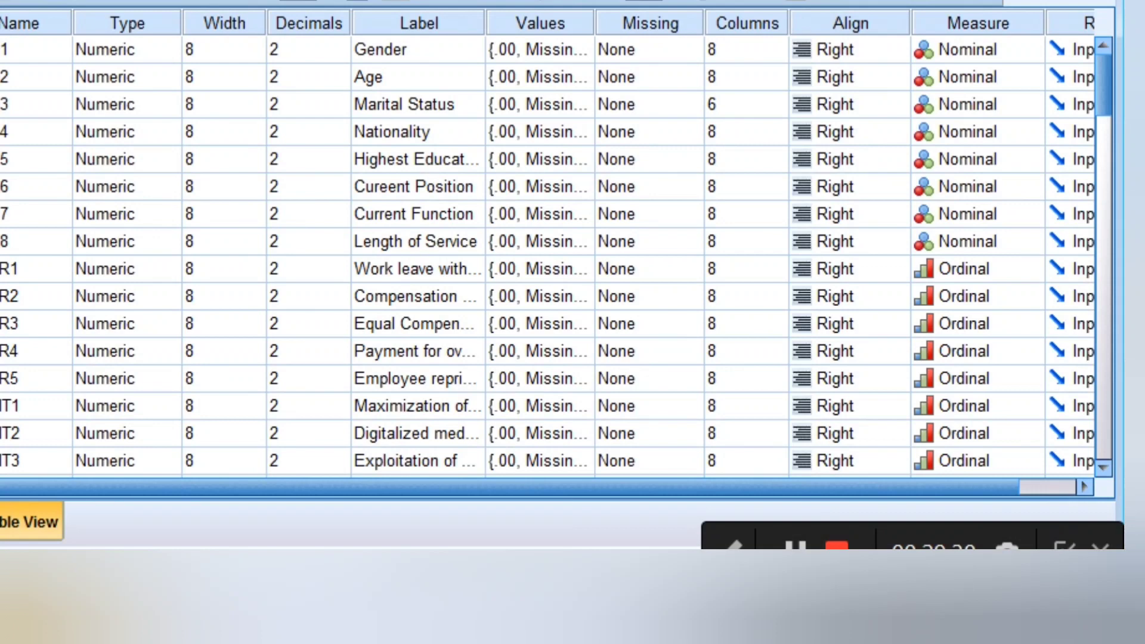
pyautogui.hotkey('ctrl', 't')
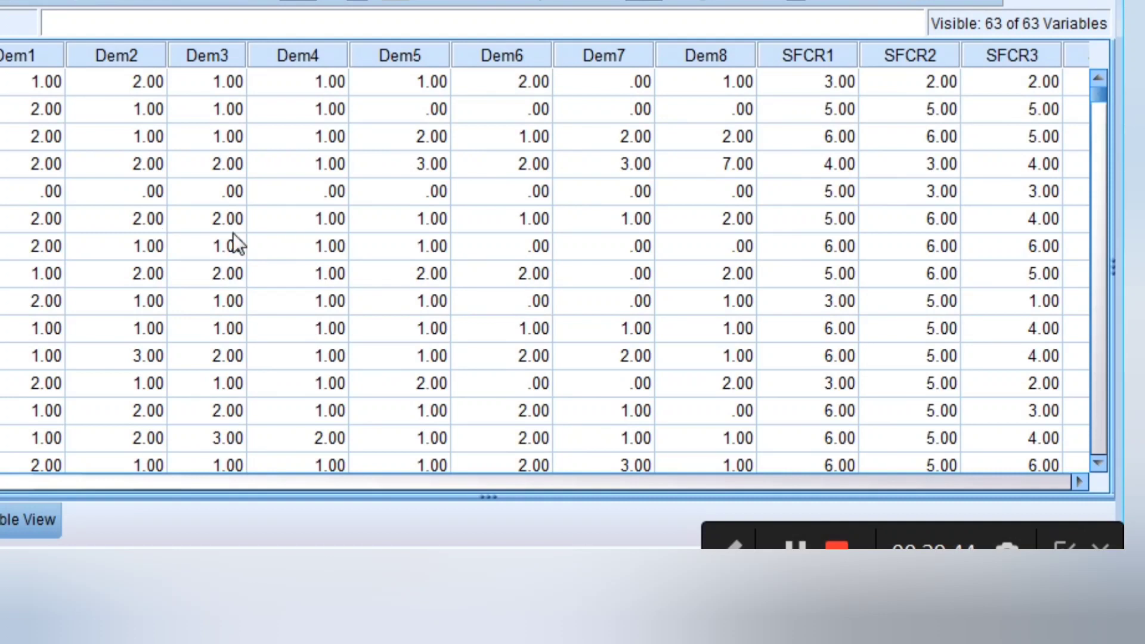
pyautogui.click(26, 512)
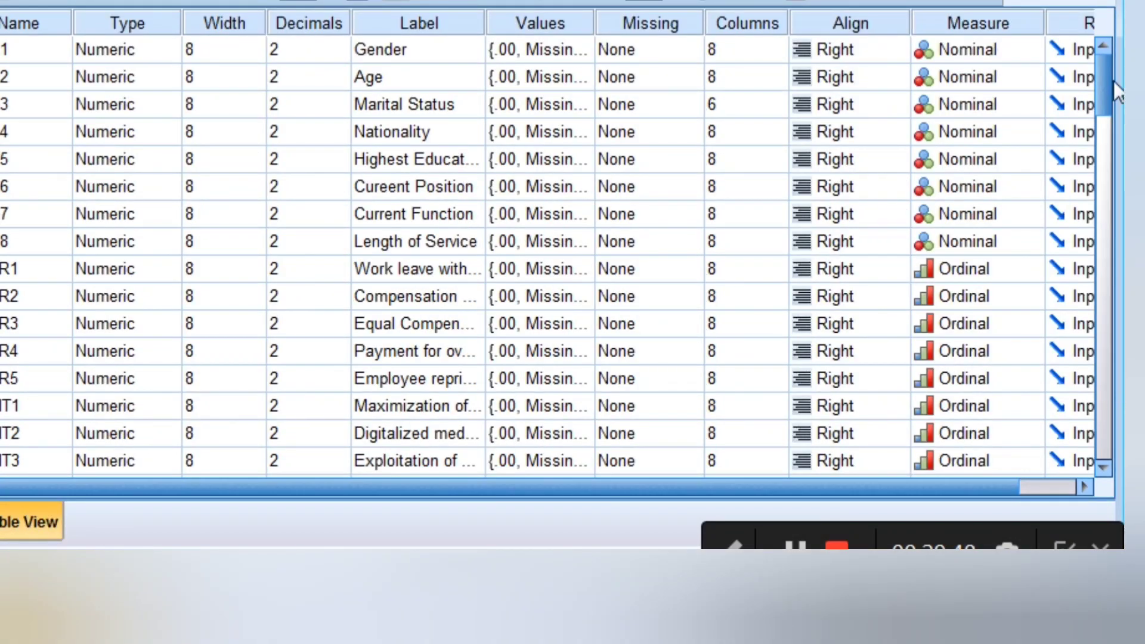
pyautogui.moveTo(1108, 85); pyautogui.dragTo(1112, 266)
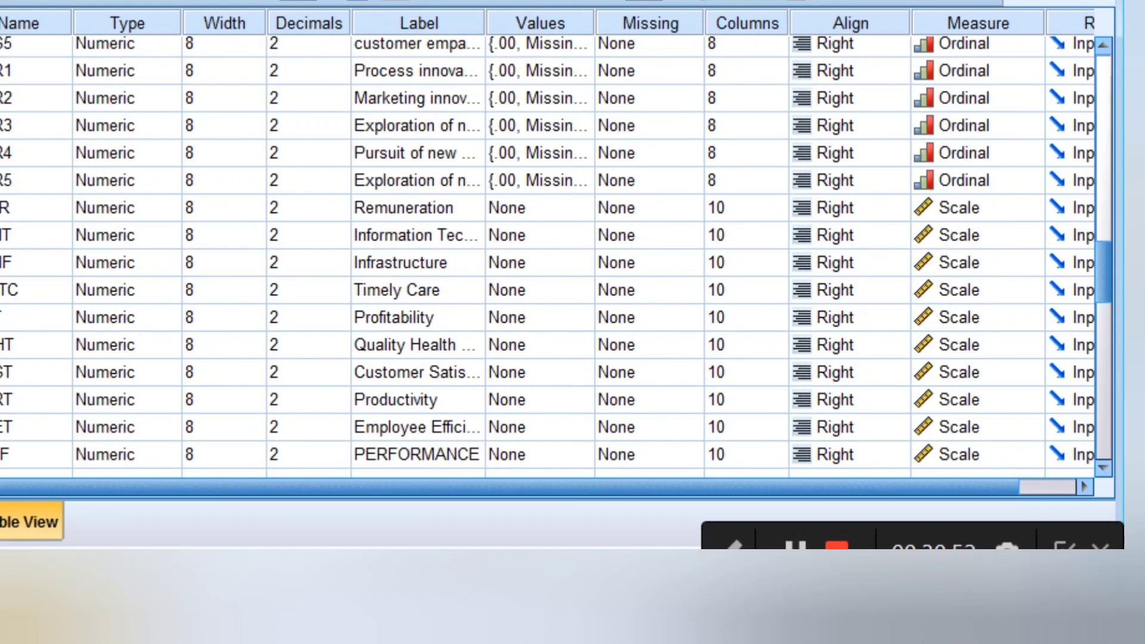
# Step: Open Linear Regression for the survey dataset and remove Remuneration, Information Technology and Infrastructure from the independent variables
pyautogui.hotkey('alt', 'a')
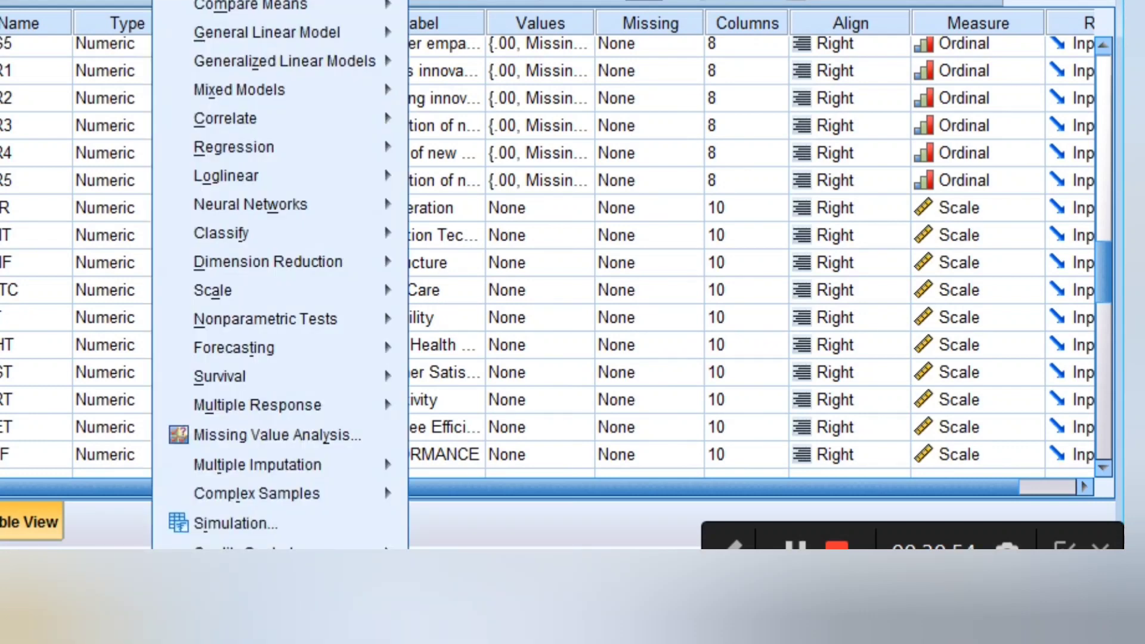
pyautogui.click(250, 151)
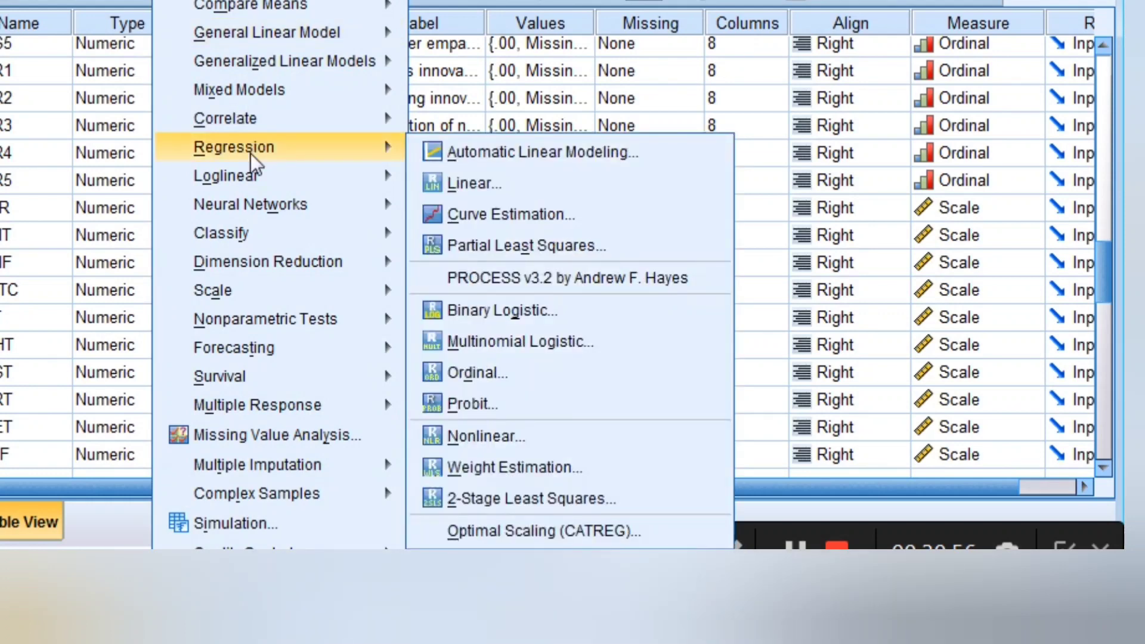
pyautogui.click(468, 184)
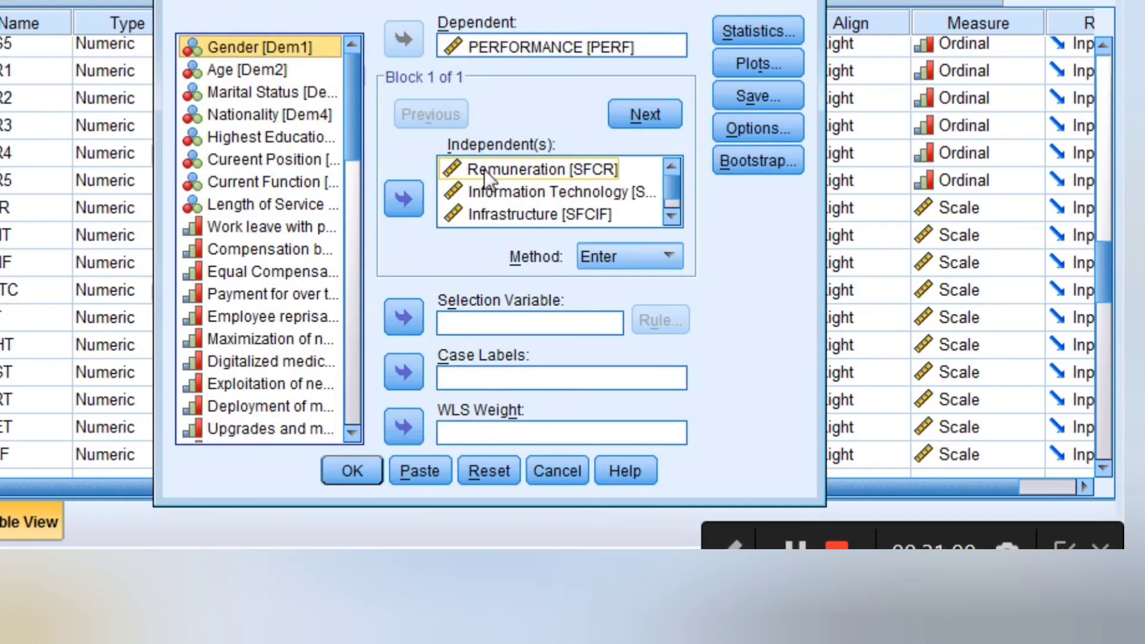
pyautogui.click(485, 169)
pyautogui.hotkey('shift', 'Down')
pyautogui.hotkey('shift', 'Down')
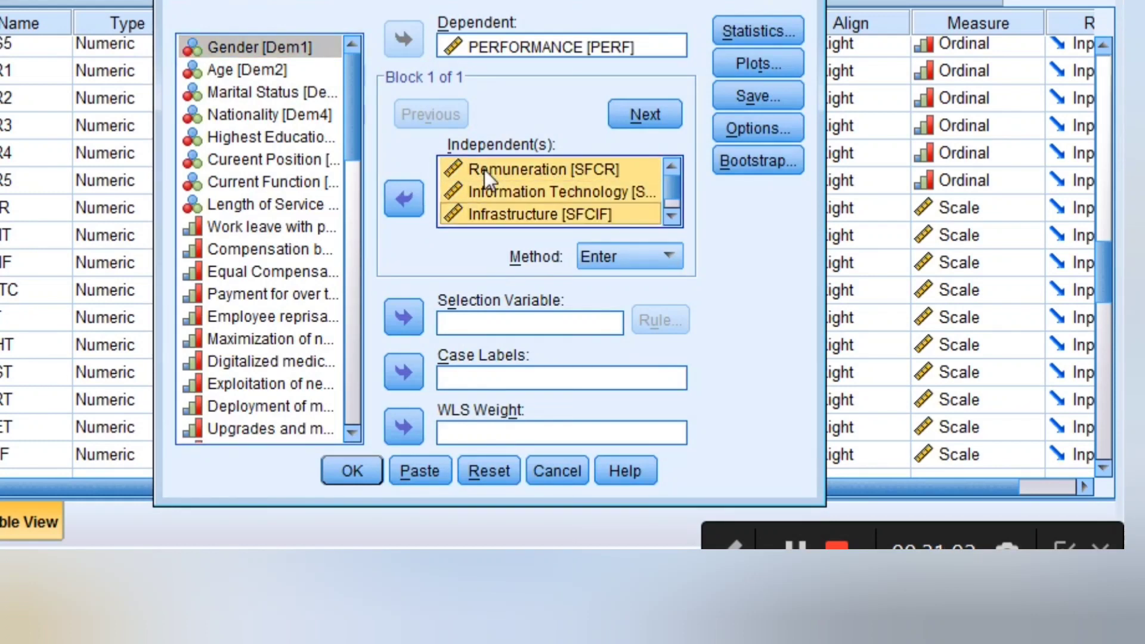
pyautogui.click(404, 198)
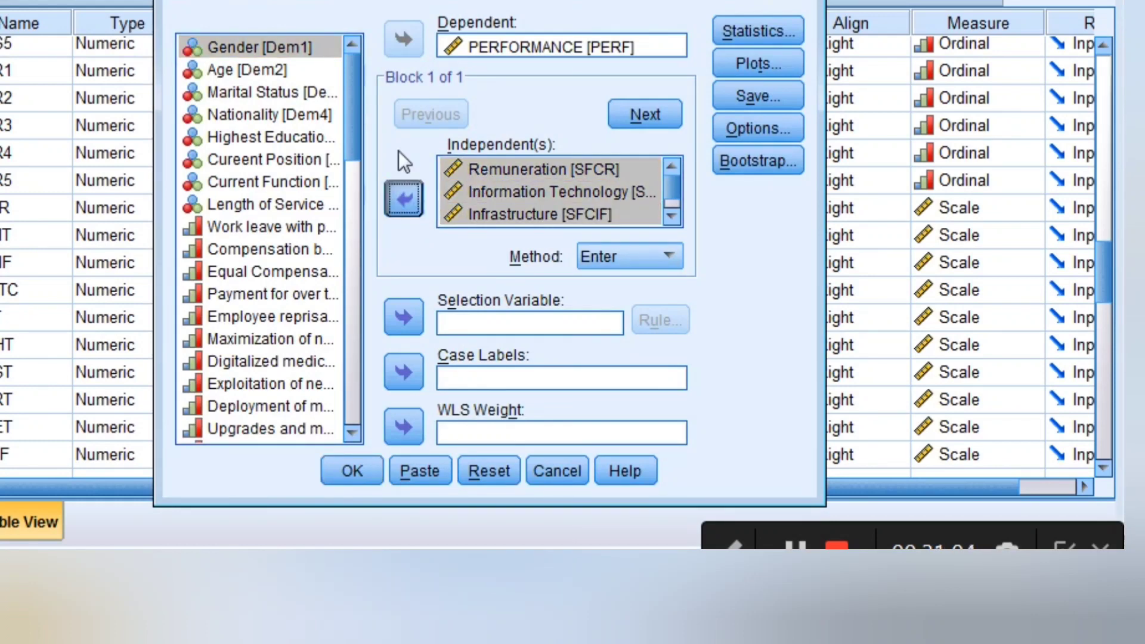
# Step: Remove Timely Care from the independent variables and PERFORMANCE from the dependent variable
pyautogui.click(459, 172)
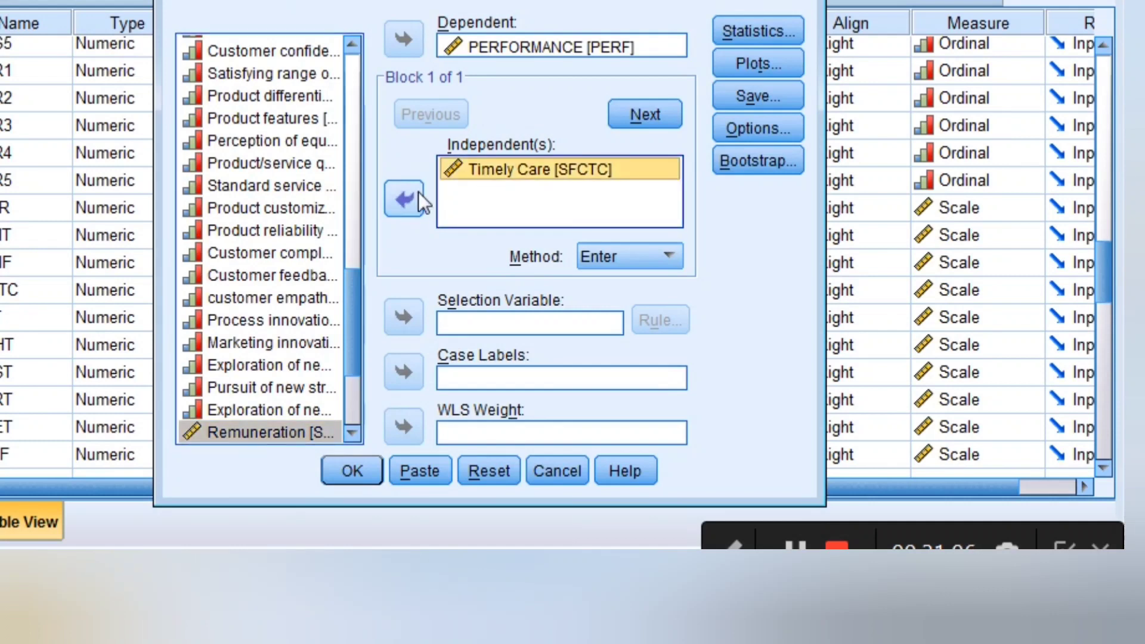
pyautogui.click(404, 199)
pyautogui.click(482, 48)
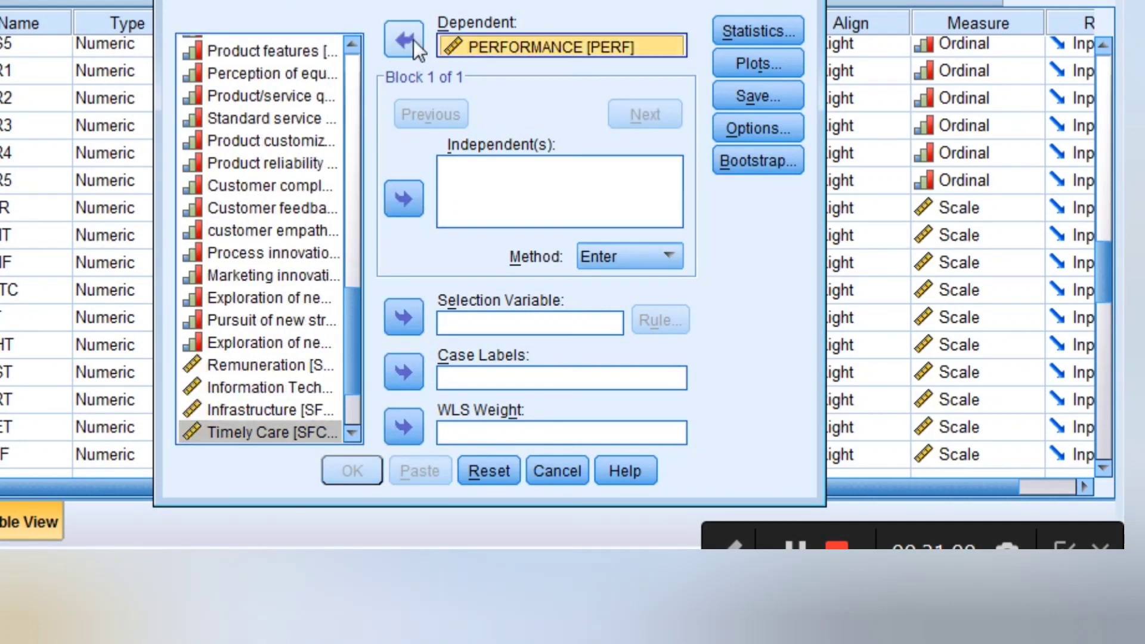
pyautogui.click(413, 41)
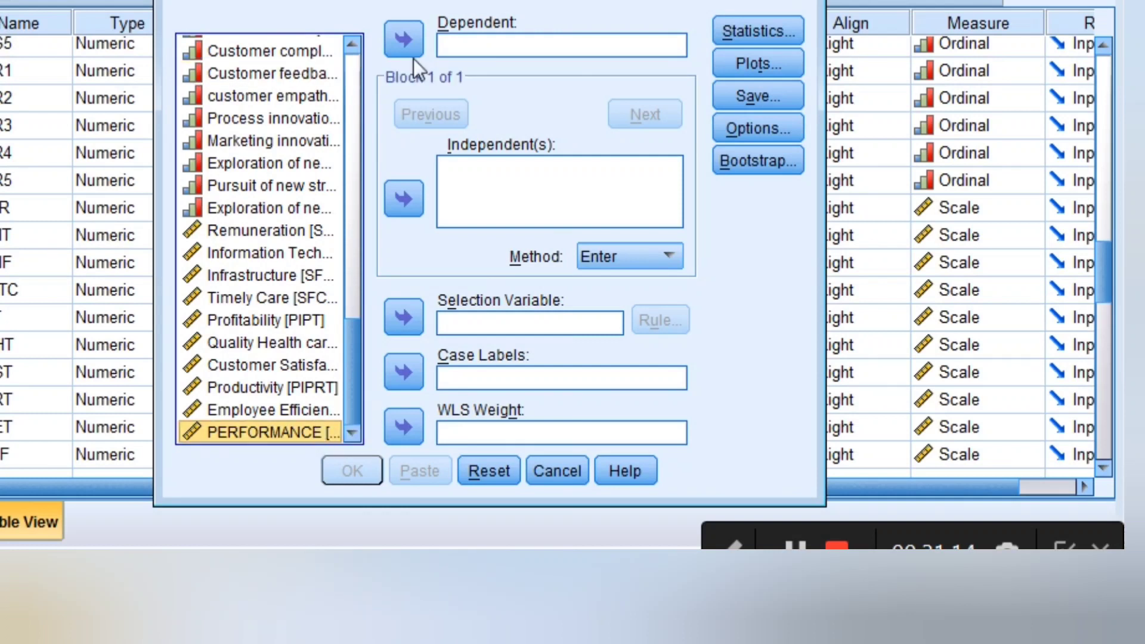
# Step: Set PERFORMANCE as the dependent variable and Remuneration, Information Technology, Infrastructure and Timely Care as the independent variables
pyautogui.click(405, 37)
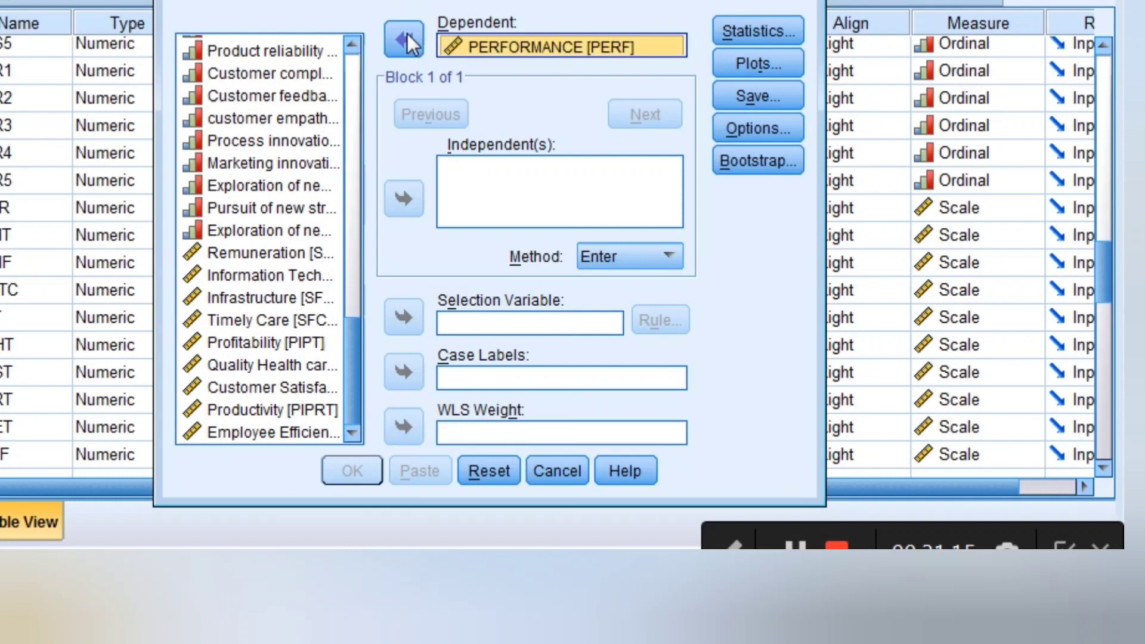
pyautogui.click(279, 251)
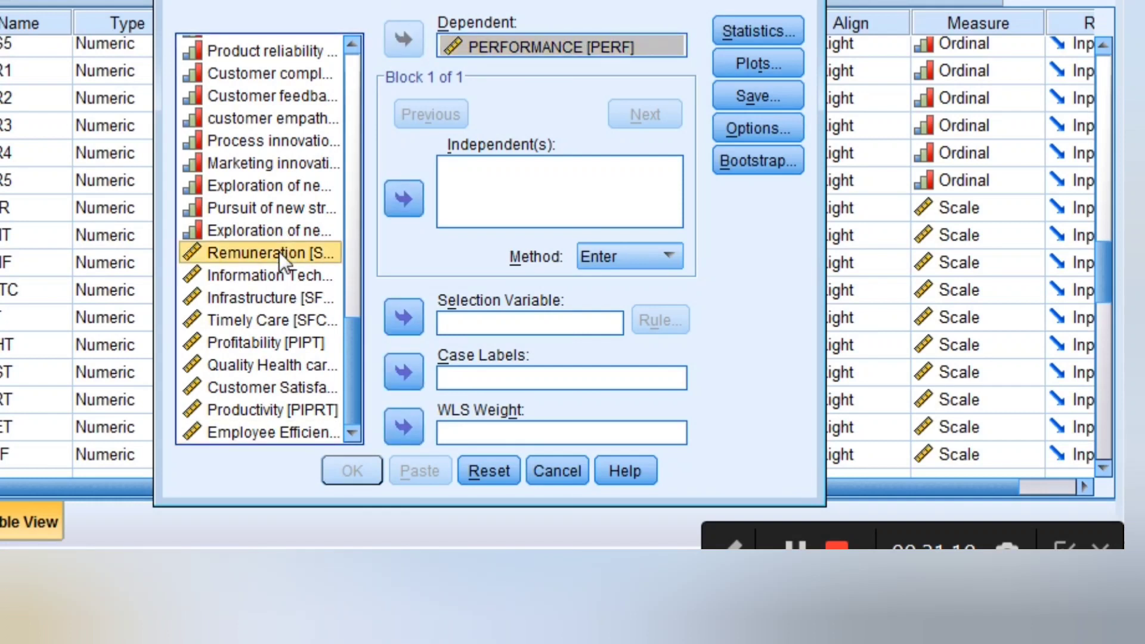
pyautogui.hotkey('shift', 'Down')
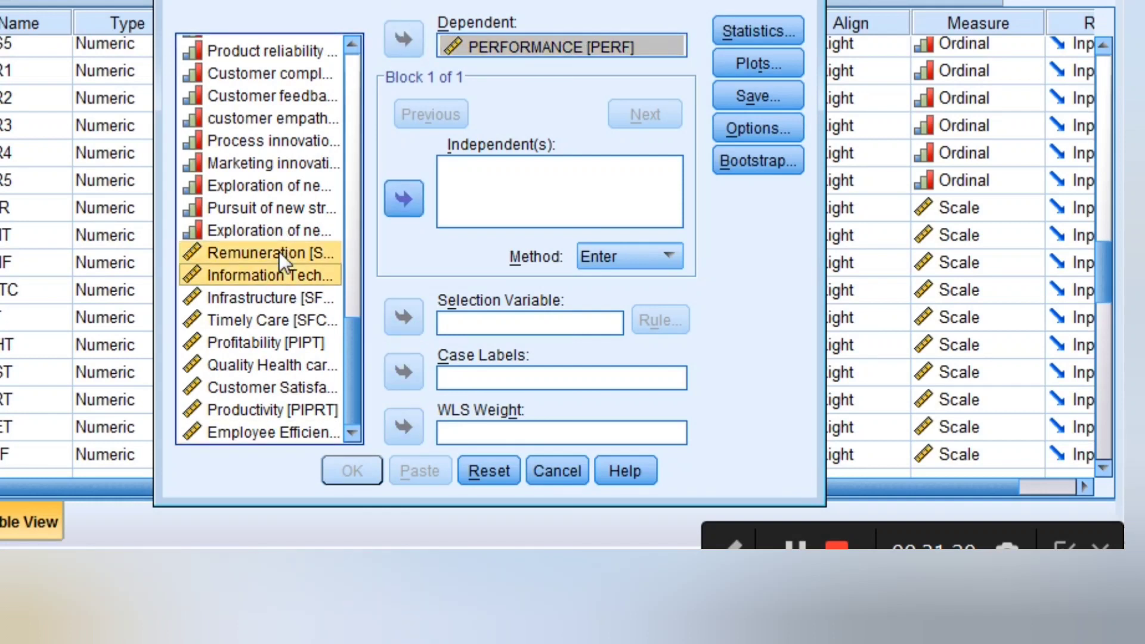
pyautogui.hotkey('shift', 'Down')
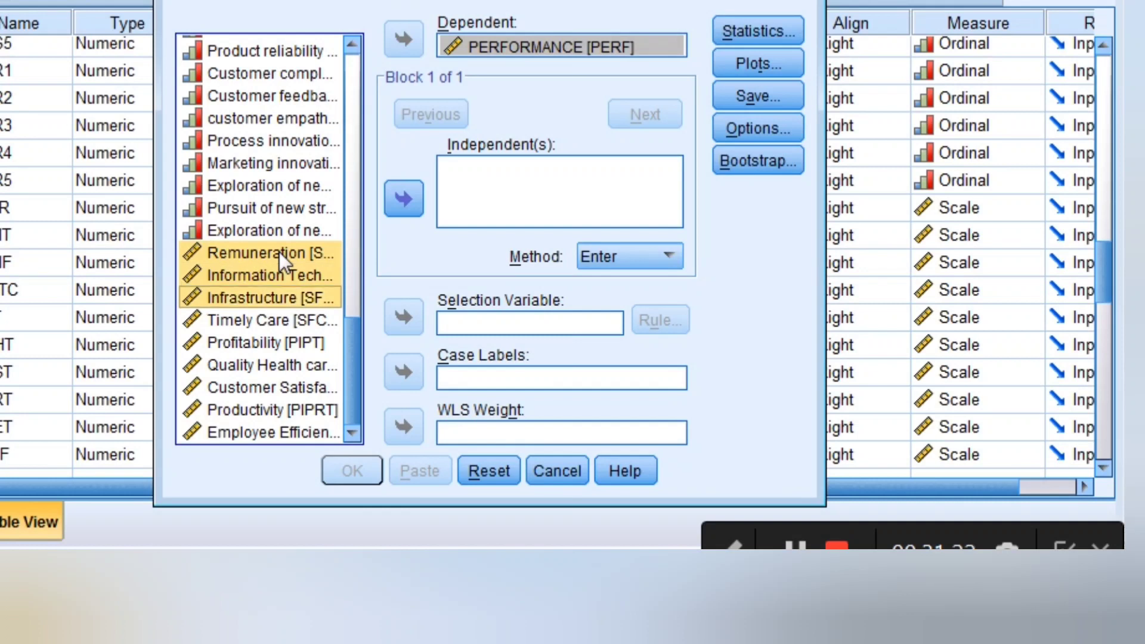
pyautogui.hotkey('shift', 'Down')
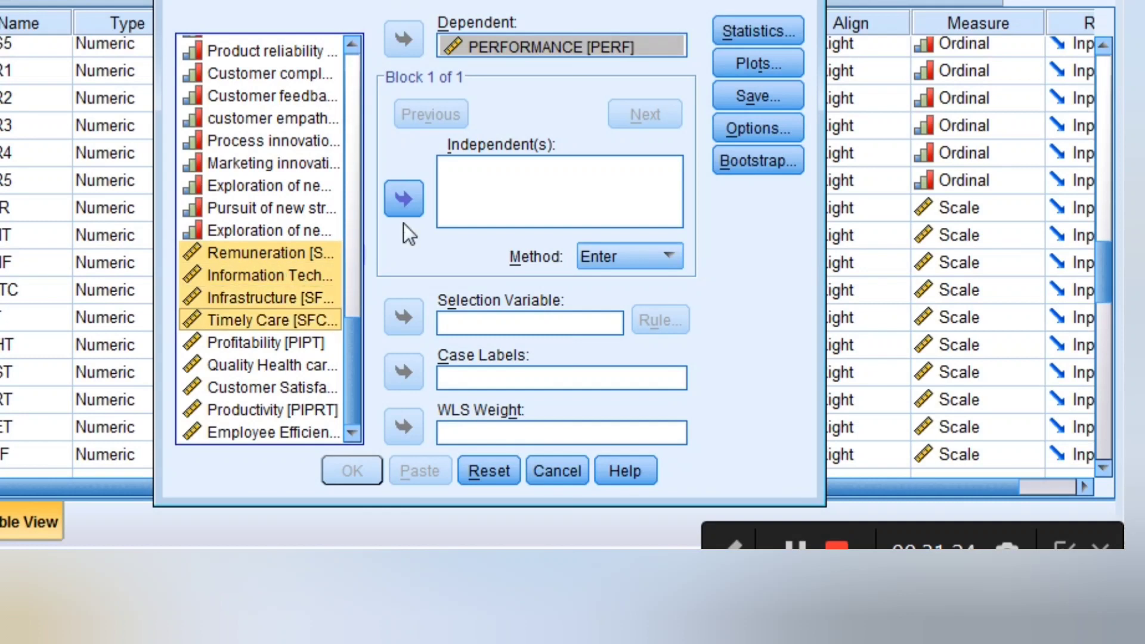
pyautogui.click(404, 202)
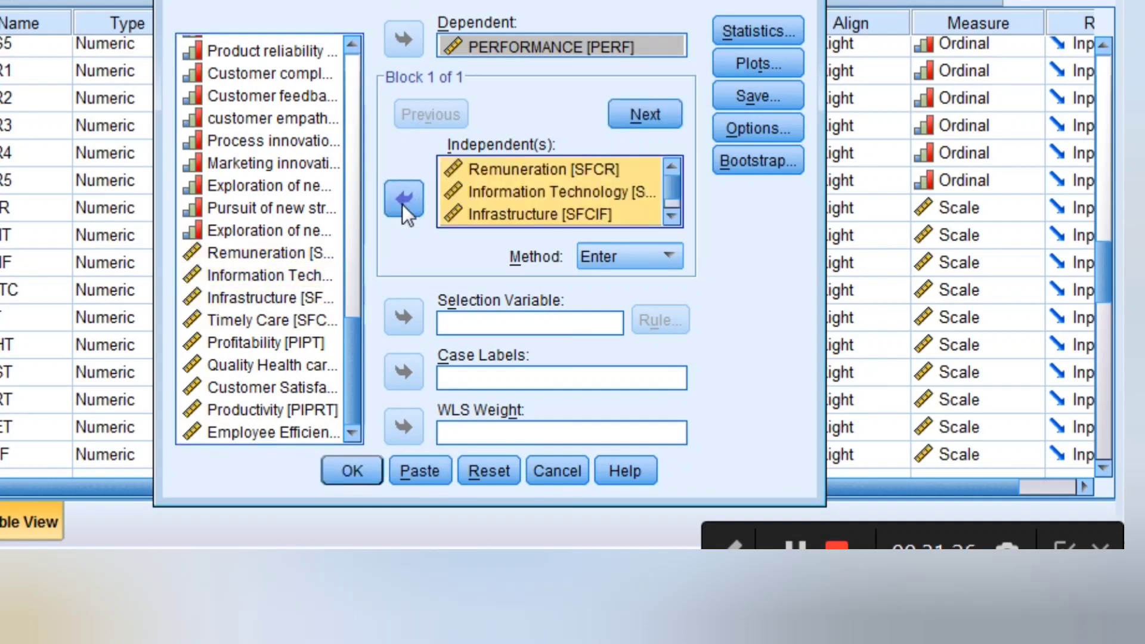
# Step: Add collinearity diagnostics to the regression statistics, keeping Estimates and Model fit selected
pyautogui.click(794, 35)
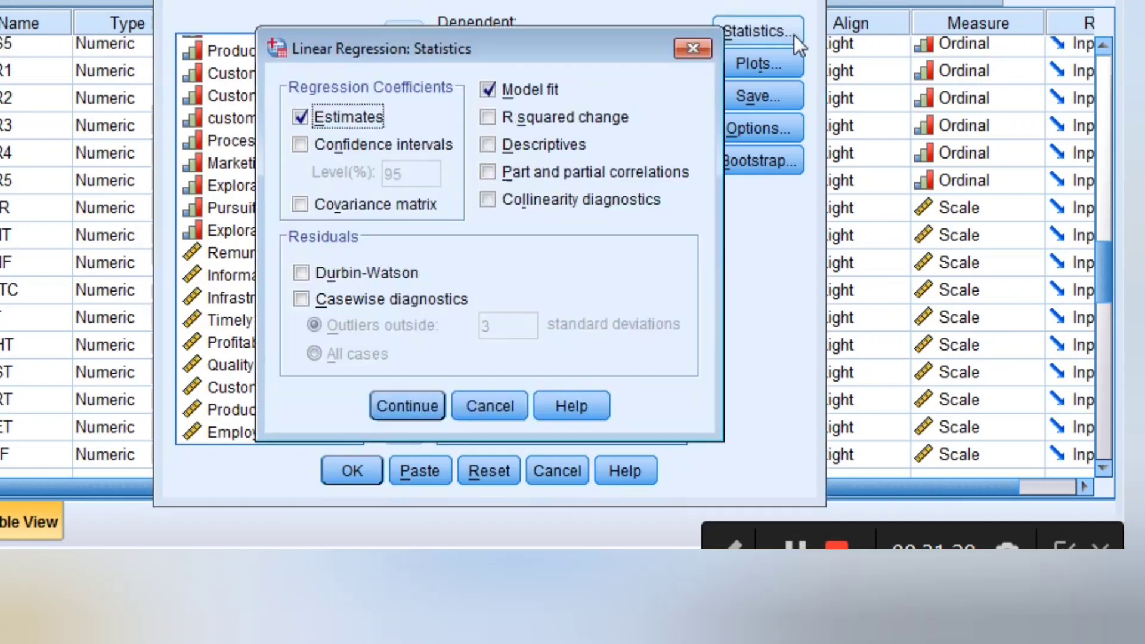
pyautogui.click(493, 201)
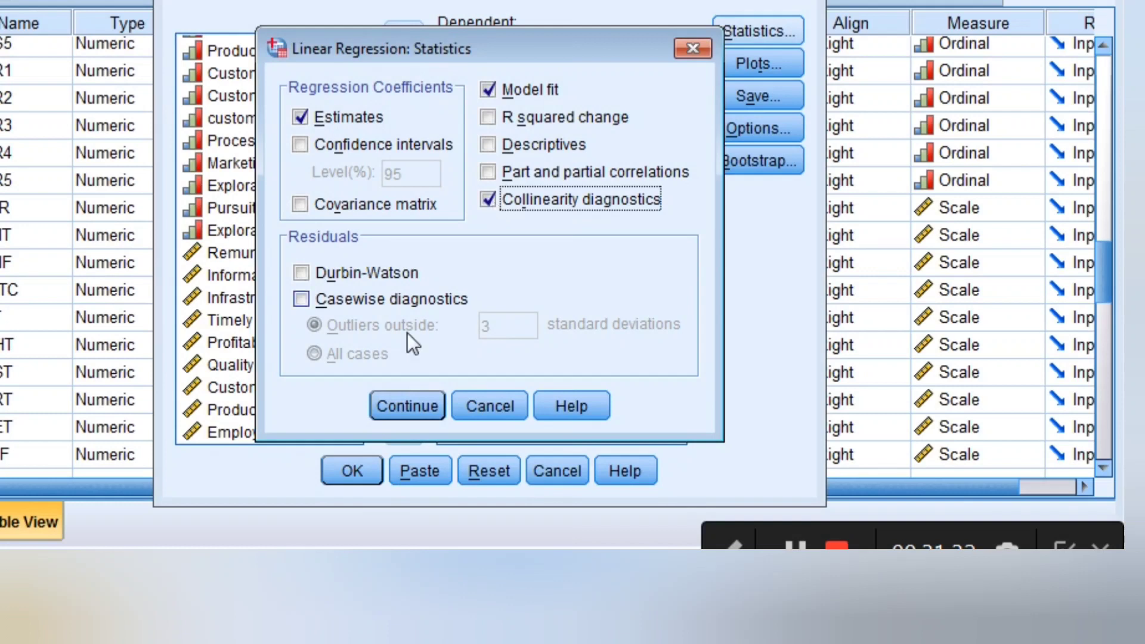
pyautogui.click(388, 404)
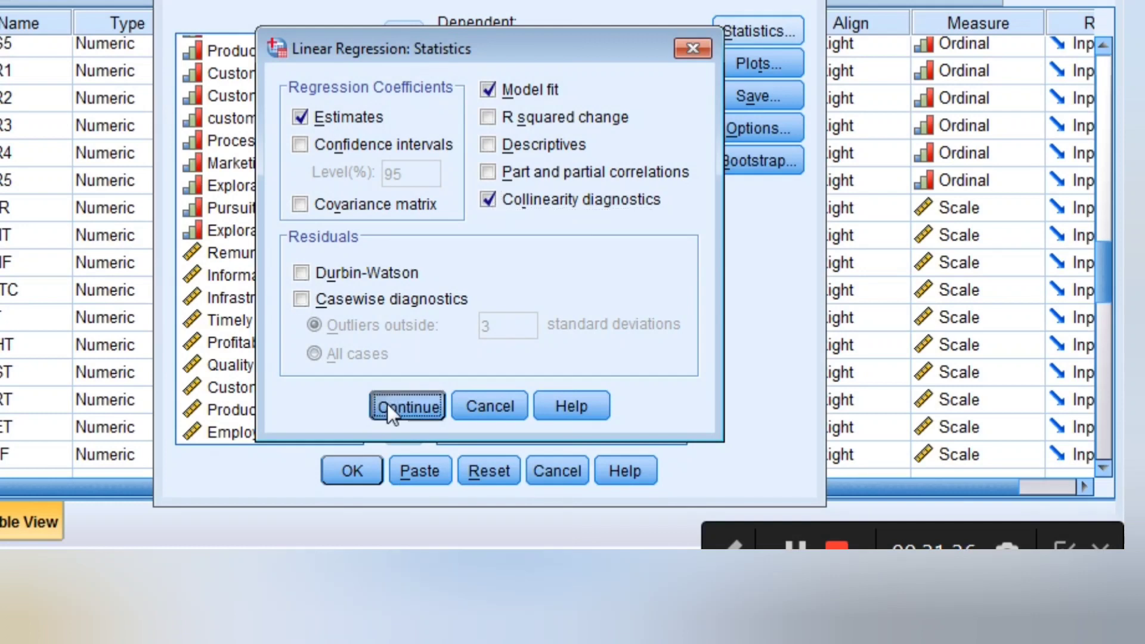
# Step: Define a regression scatter plot with *ZPRED on the Y axis and *ZRESID on the X axis
pyautogui.click(776, 69)
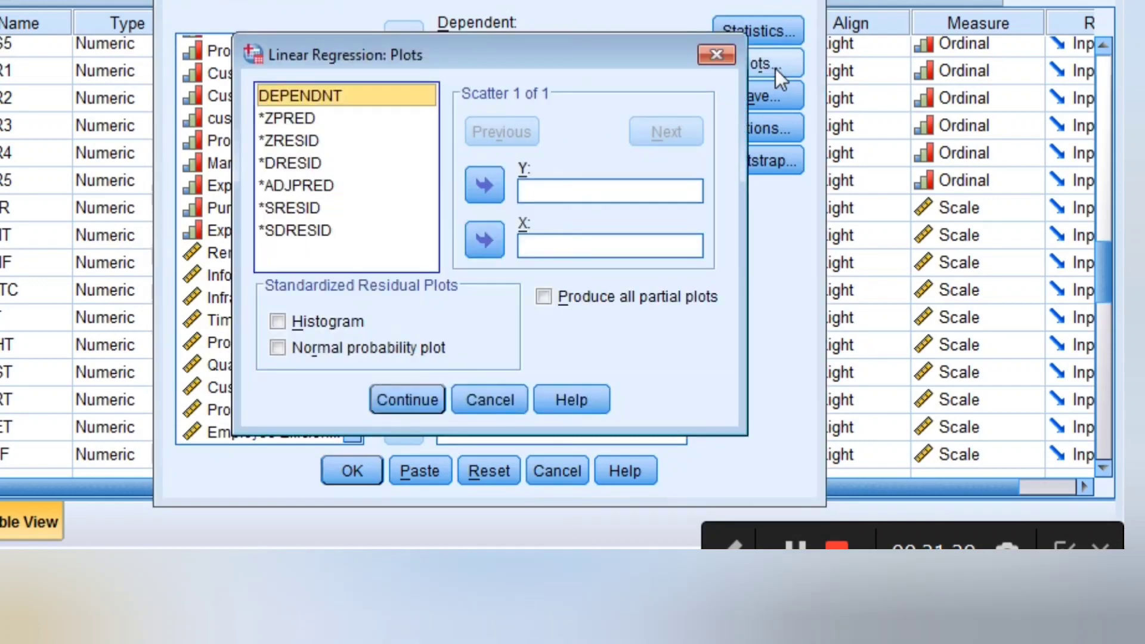
pyautogui.click(314, 119)
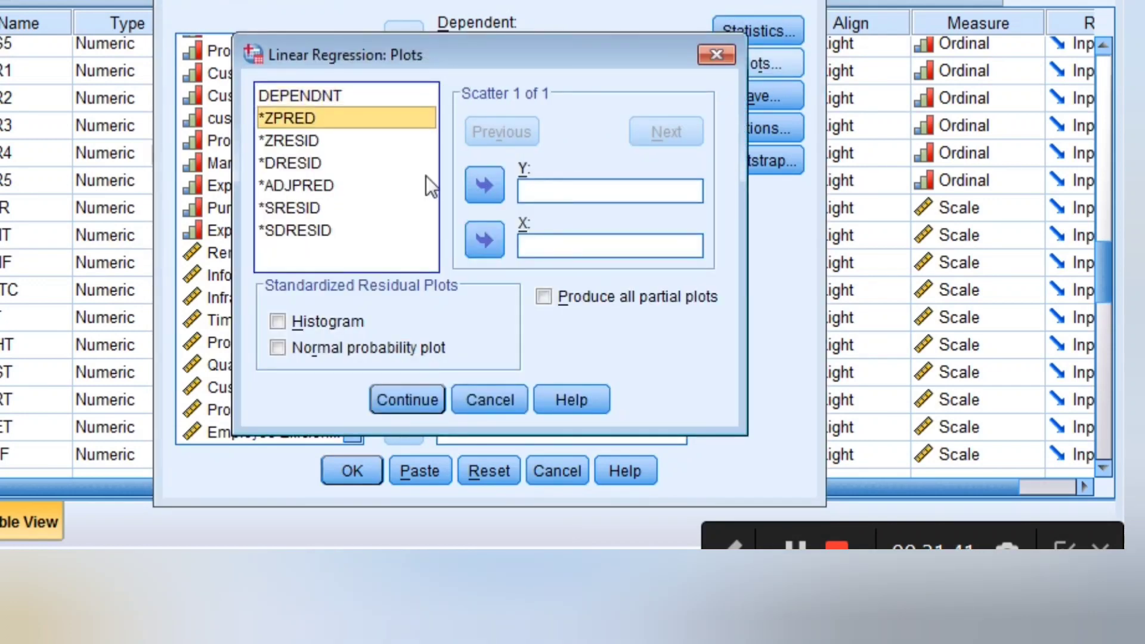
pyautogui.click(491, 184)
pyautogui.click(306, 141)
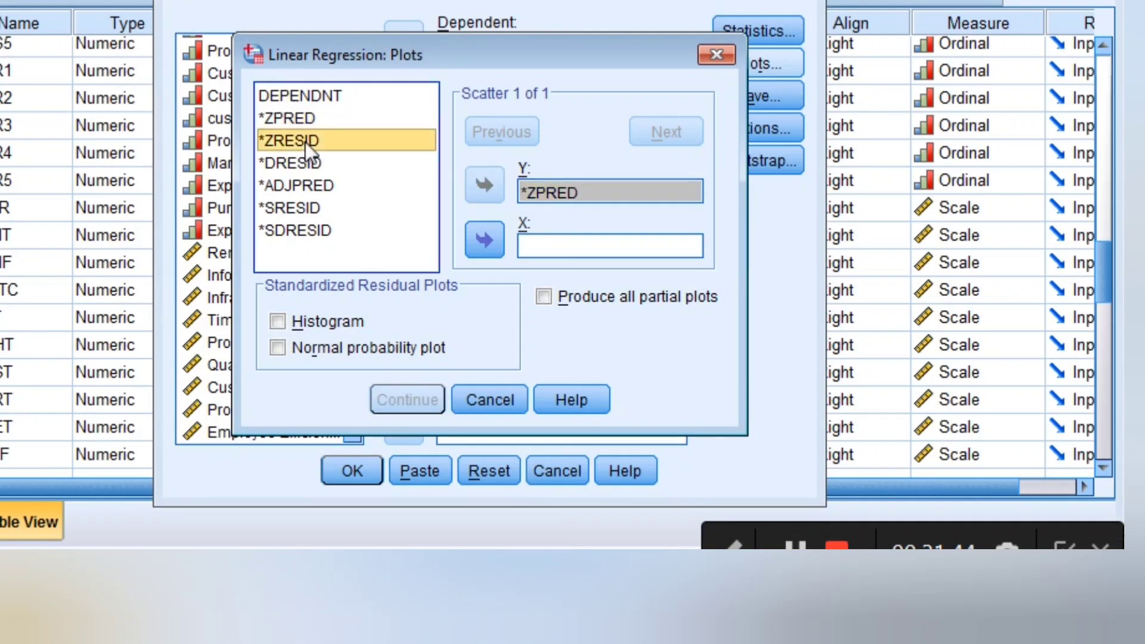
pyautogui.click(481, 240)
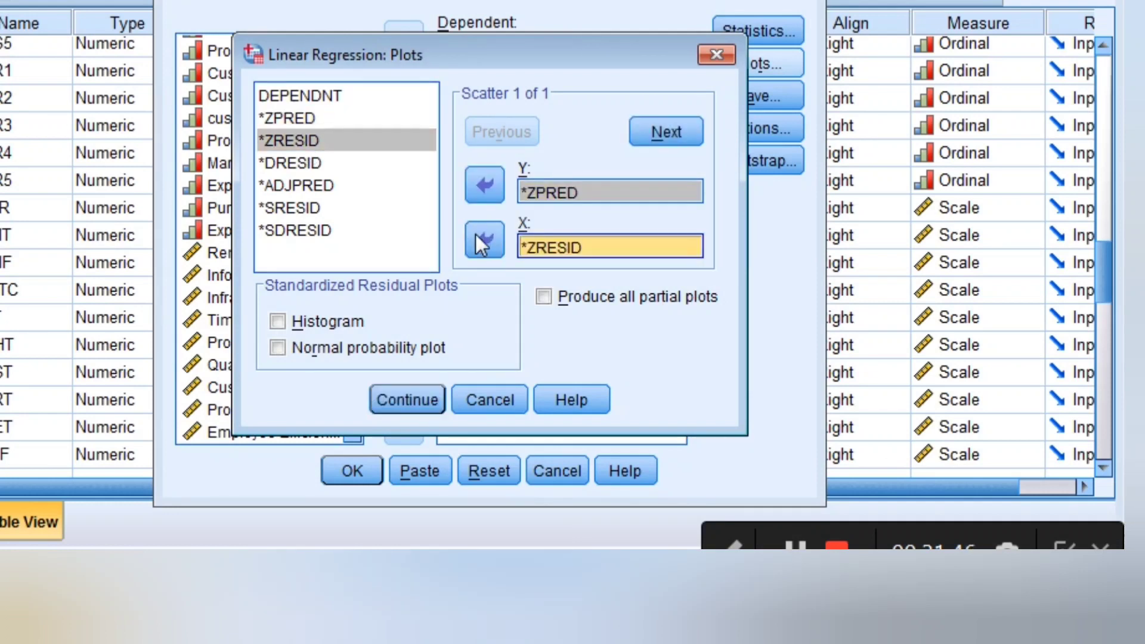
# Step: Include the histogram and normal probability plot of the standardized residuals, and run the regression
pyautogui.click(278, 321)
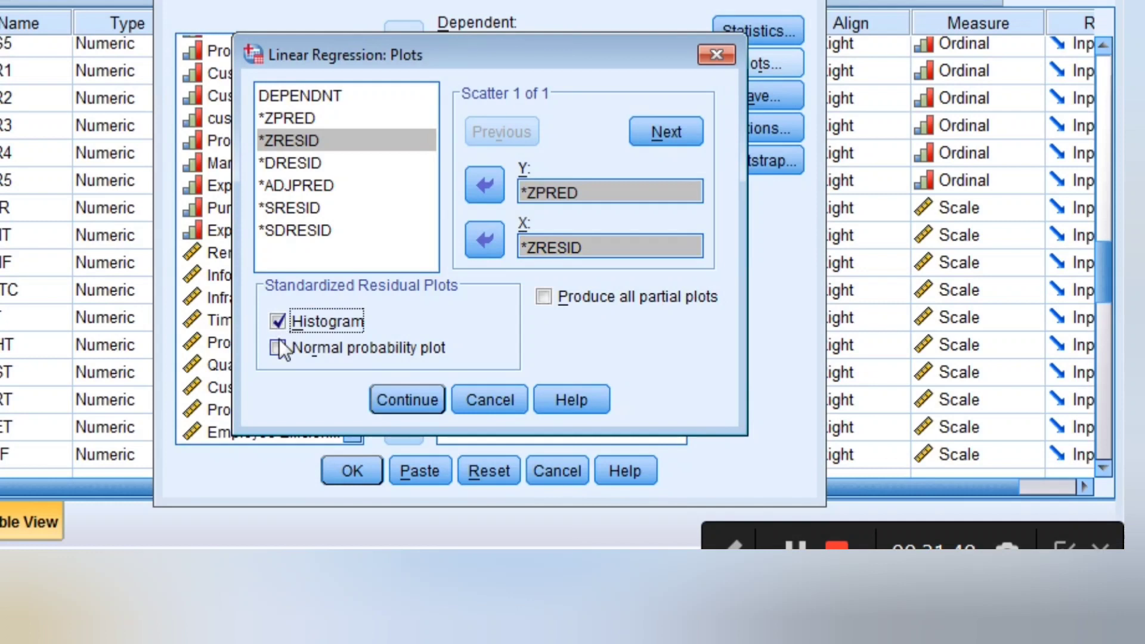
pyautogui.click(278, 348)
pyautogui.click(407, 401)
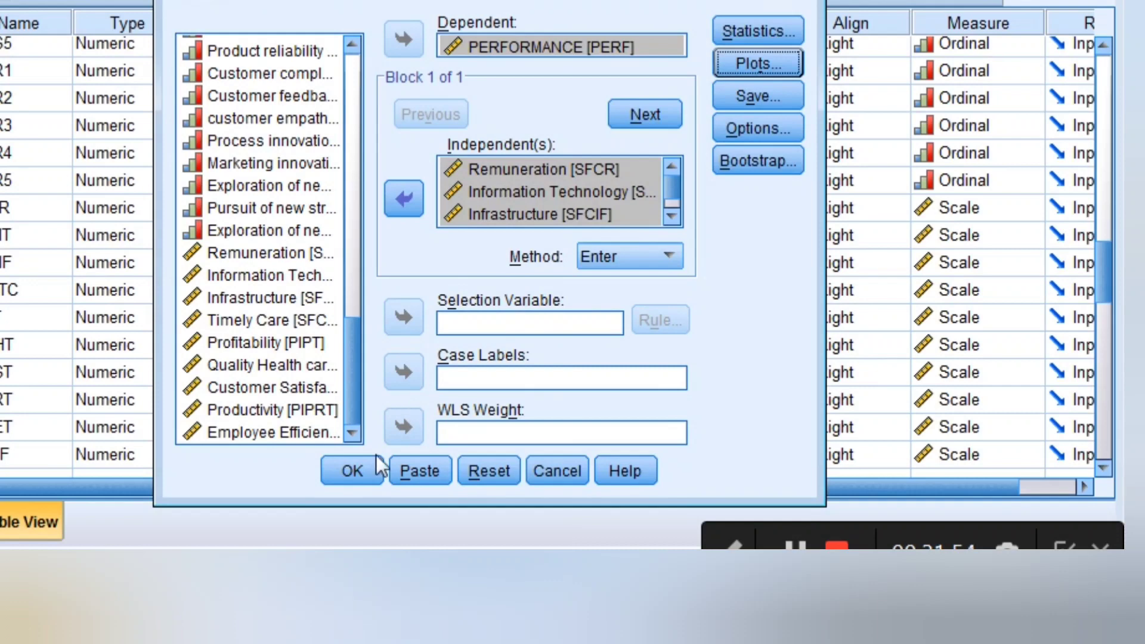
pyautogui.click(359, 464)
pyautogui.click(359, 466)
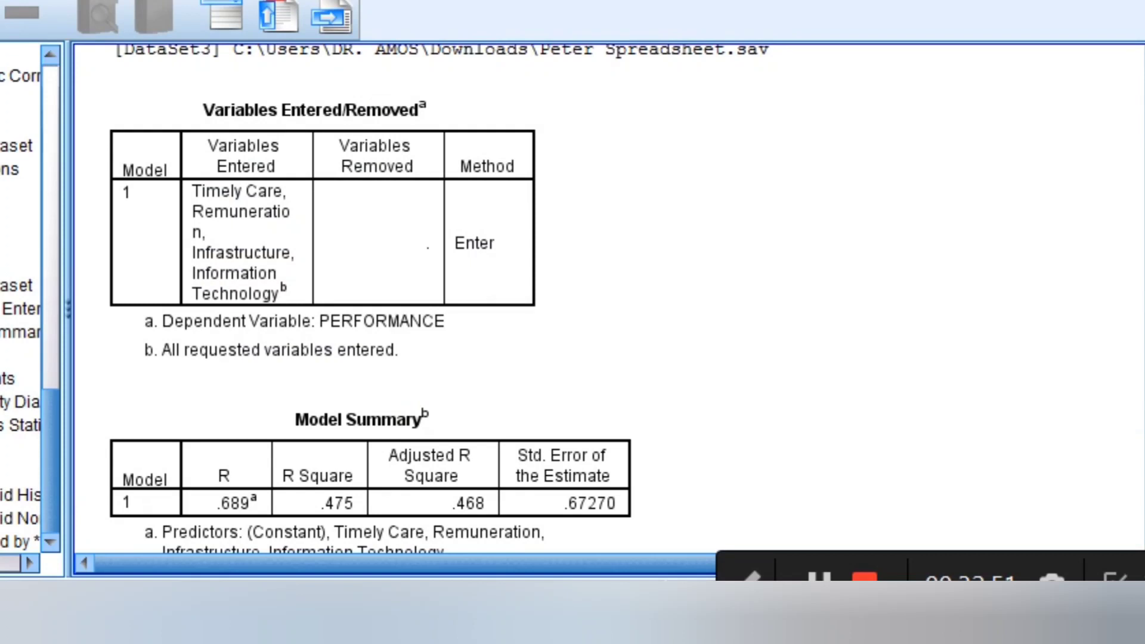
# Step: Examine the Model Summary and ANOVA tables of the PERFORMANCE regression, including R Square, F and Sig
pyautogui.scroll(-3, 609, 299)
pyautogui.scroll(-1, 608, 298)
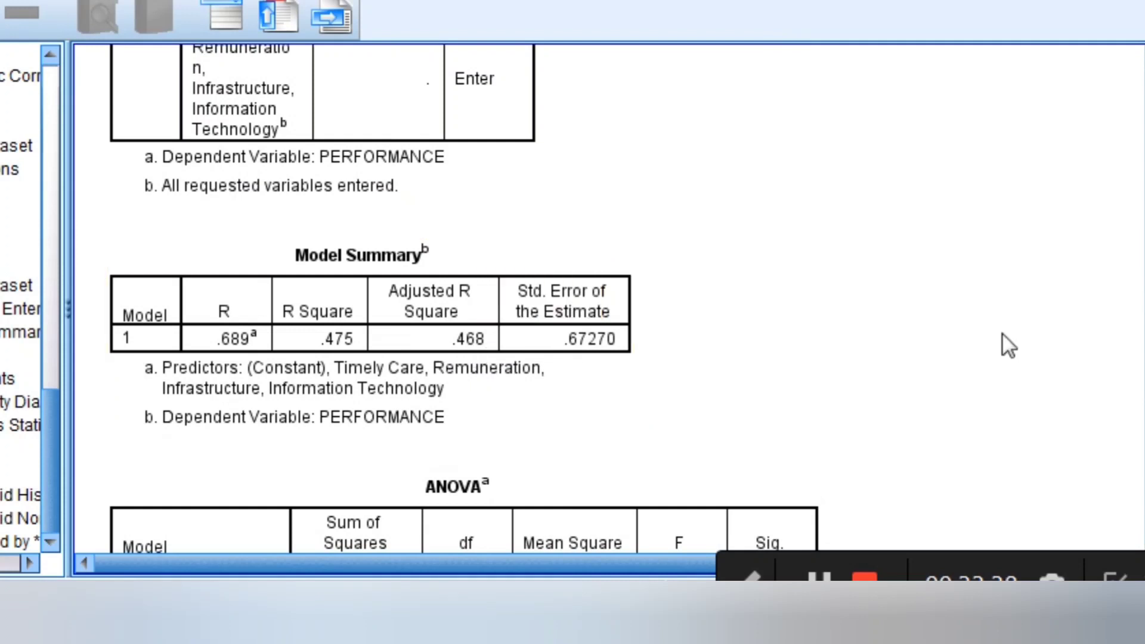
pyautogui.scroll(-3, 596, 298)
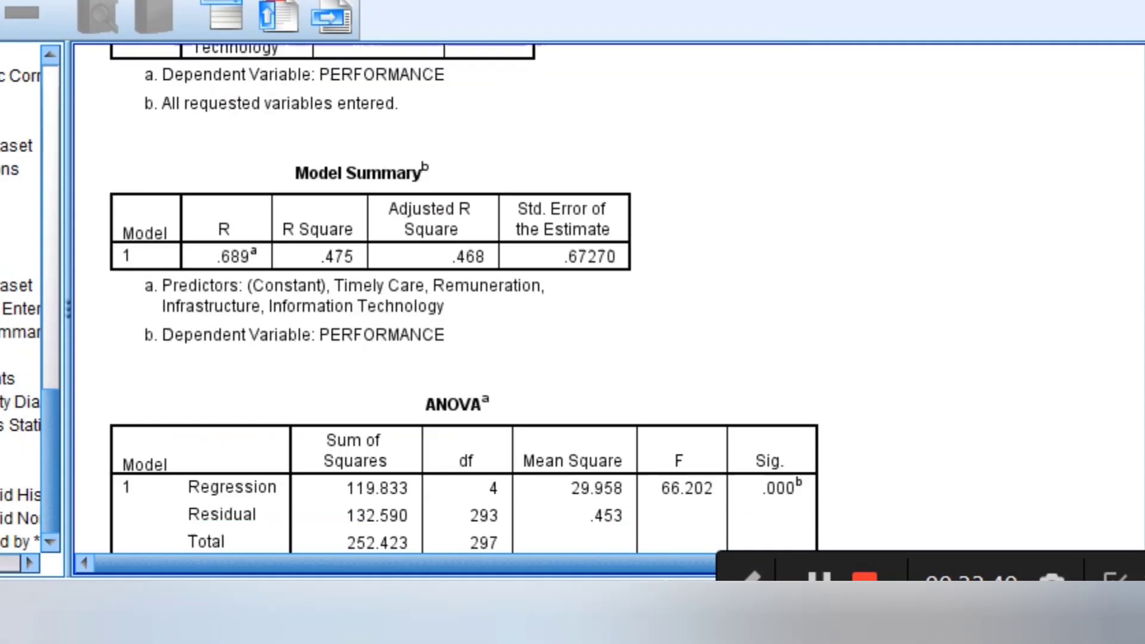
pyautogui.scroll(-6, 597, 298)
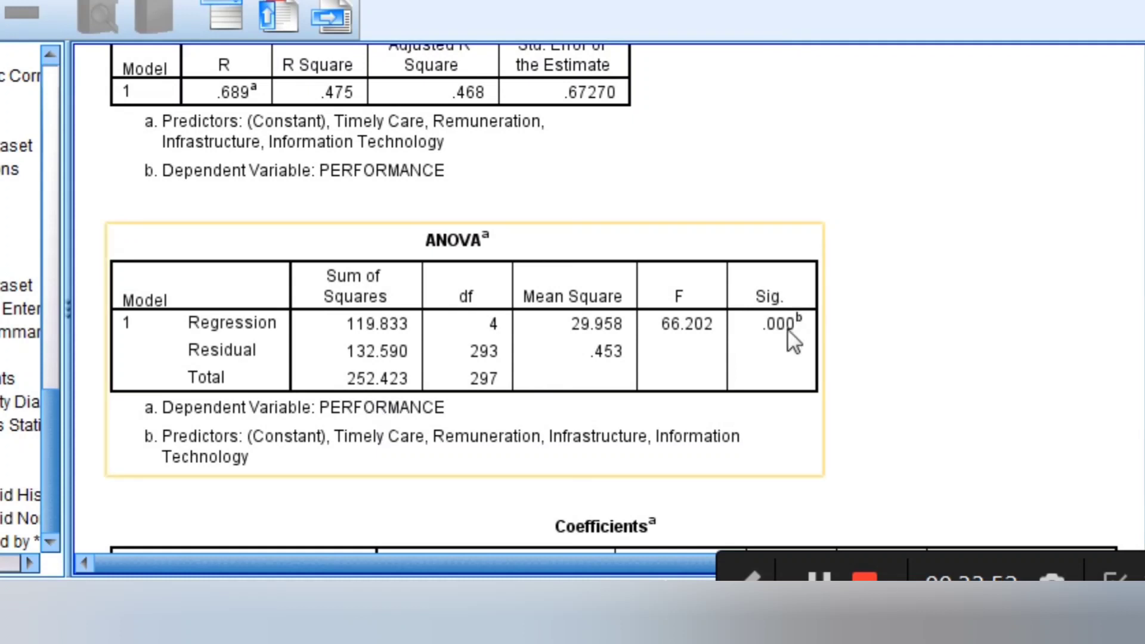
pyautogui.click(1061, 389)
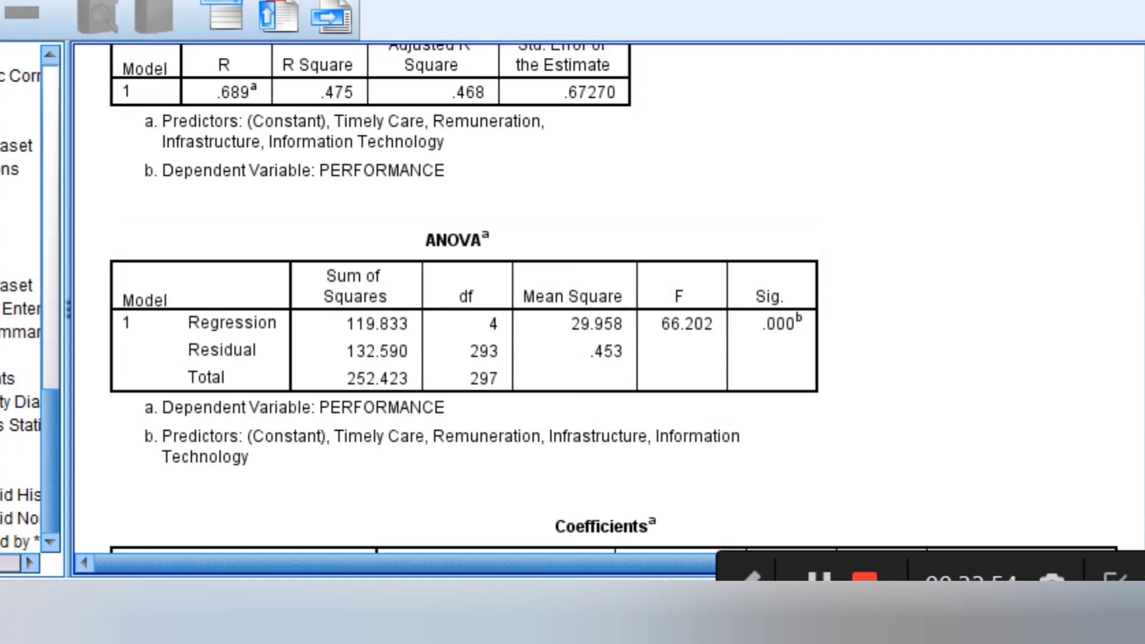
# Step: Examine the B coefficients and significance of the four predictors in the Coefficients table, cross-checking the ANOVA and Model Summary tables
pyautogui.scroll(-5, 614, 298)
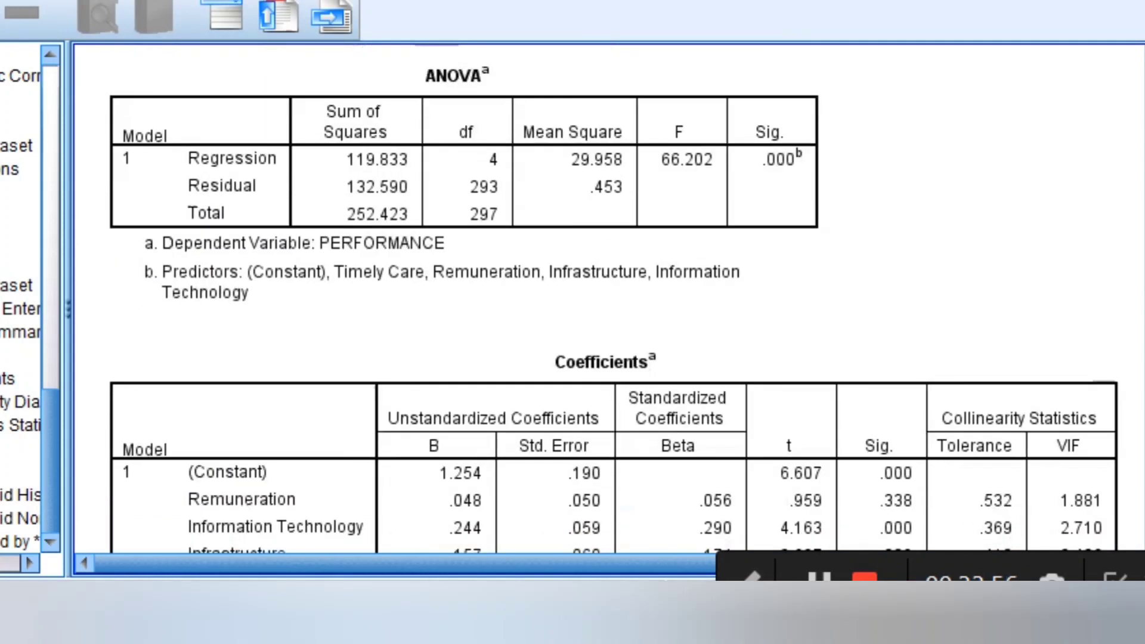
pyautogui.scroll(-2, 614, 298)
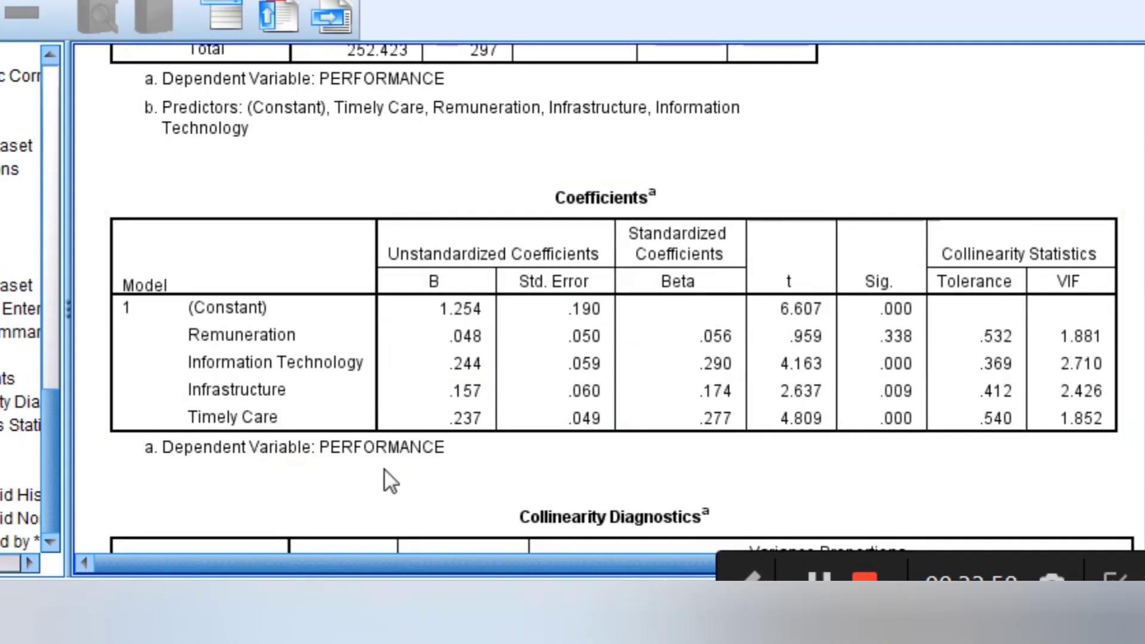
pyautogui.click(417, 417)
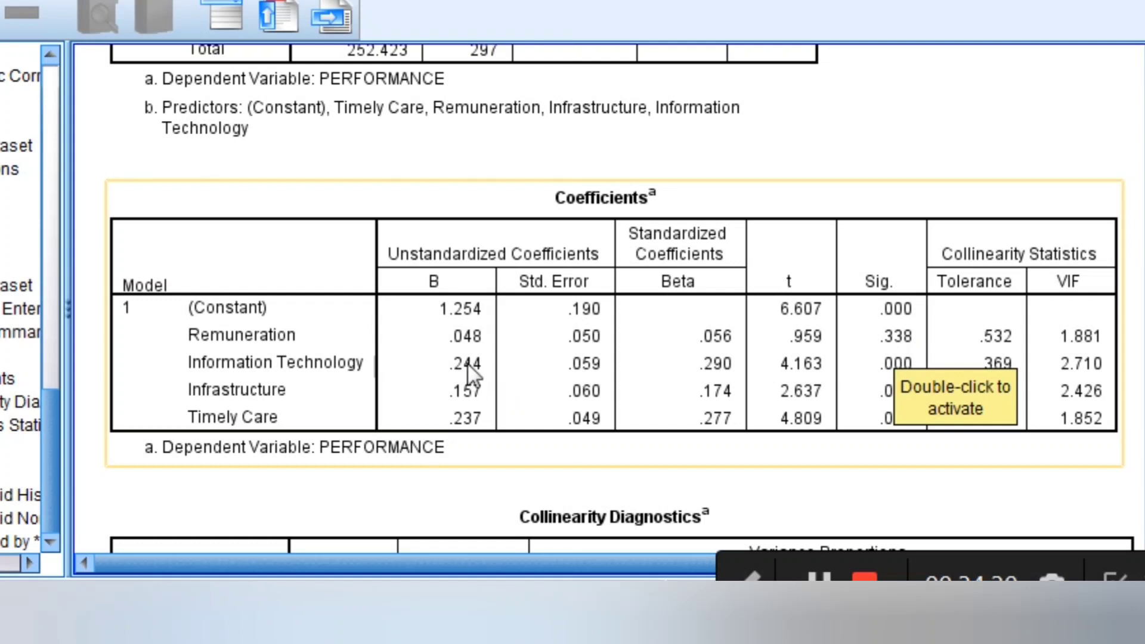
pyautogui.click(467, 472)
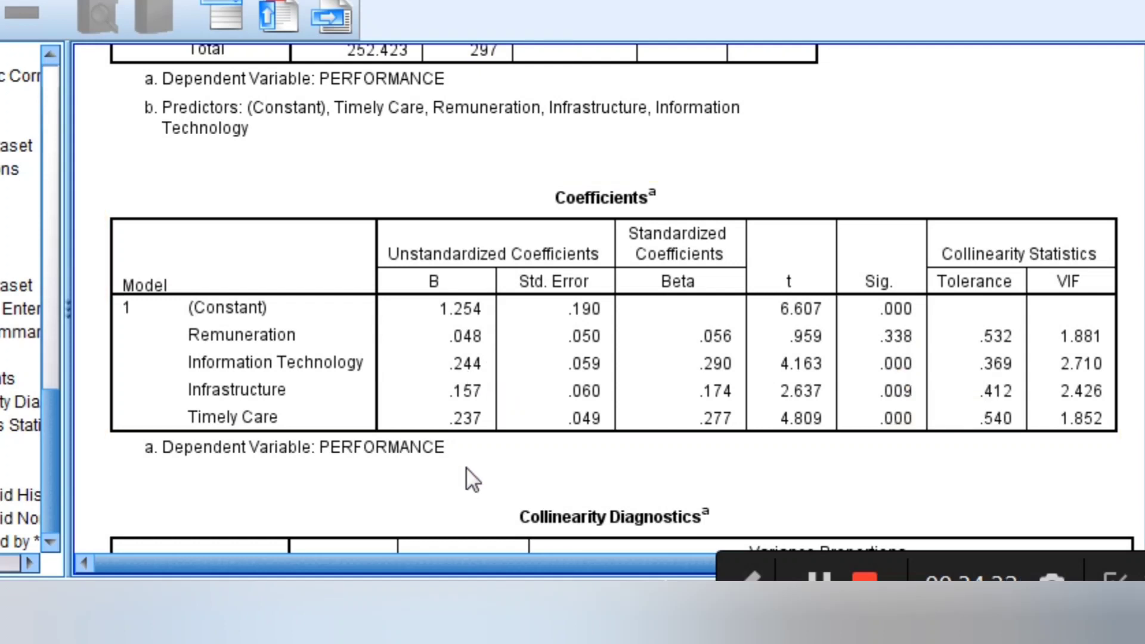
pyautogui.click(466, 468)
pyautogui.scroll(4, 596, 298)
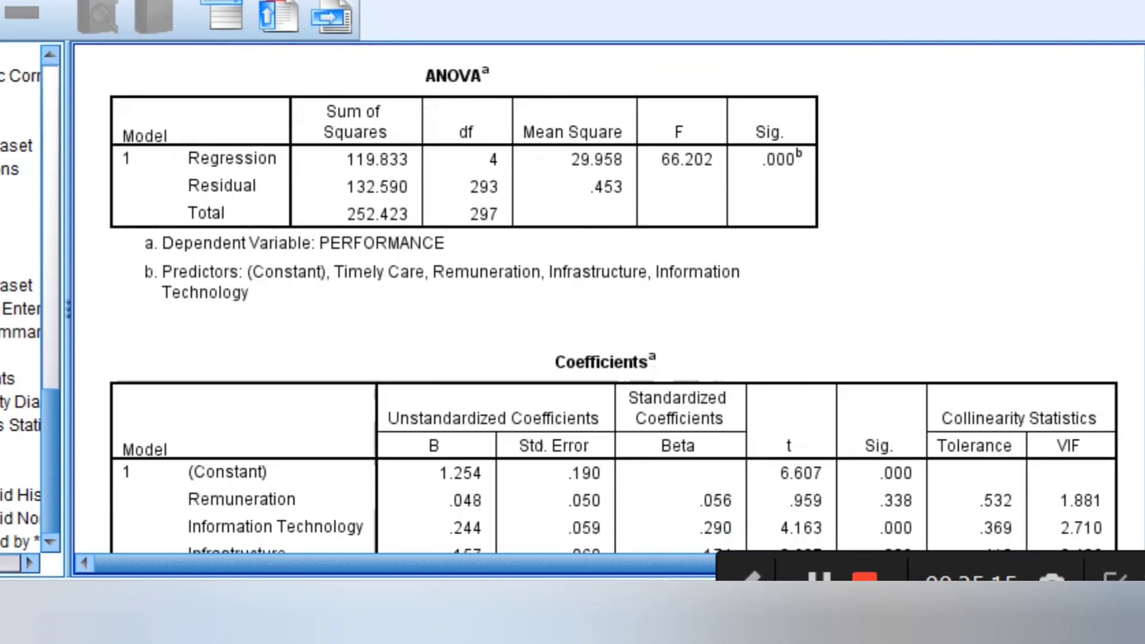
pyautogui.scroll(2, 915, 84)
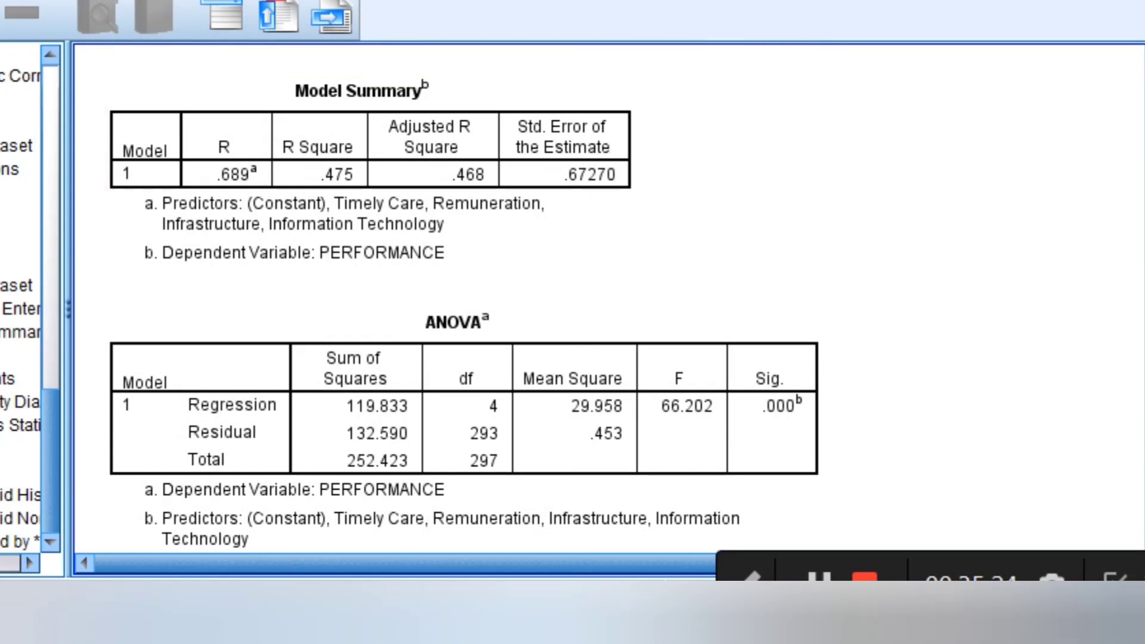
pyautogui.scroll(-10, 596, 298)
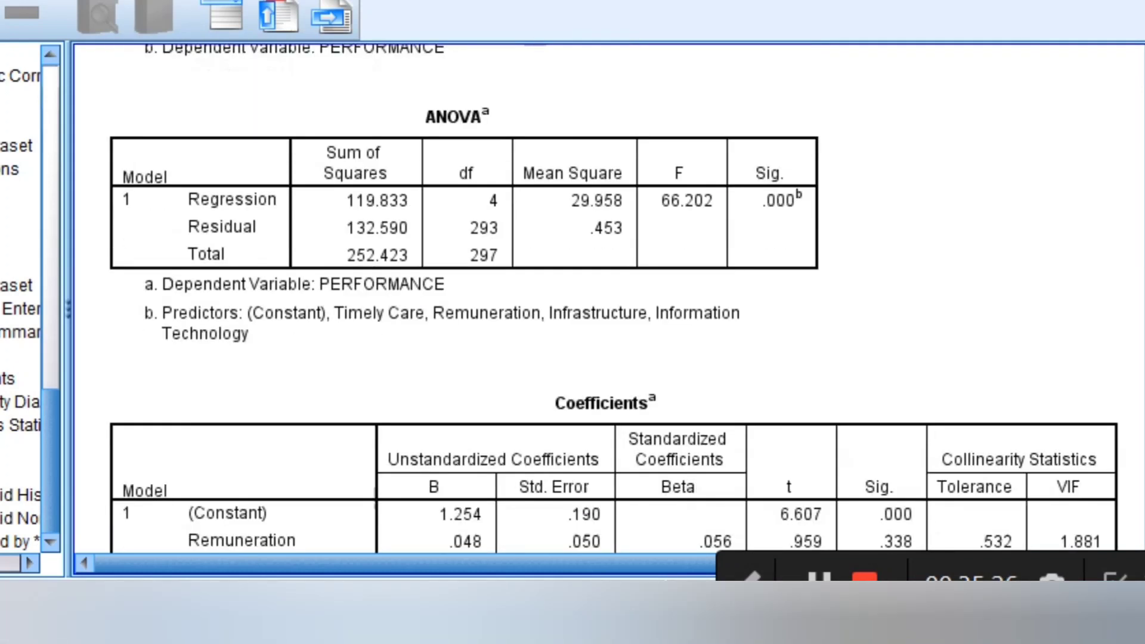
# Step: Examine the Tolerance and VIF collinearity statistics for each predictor in the Coefficients table
pyautogui.scroll(-5, 1032, 182)
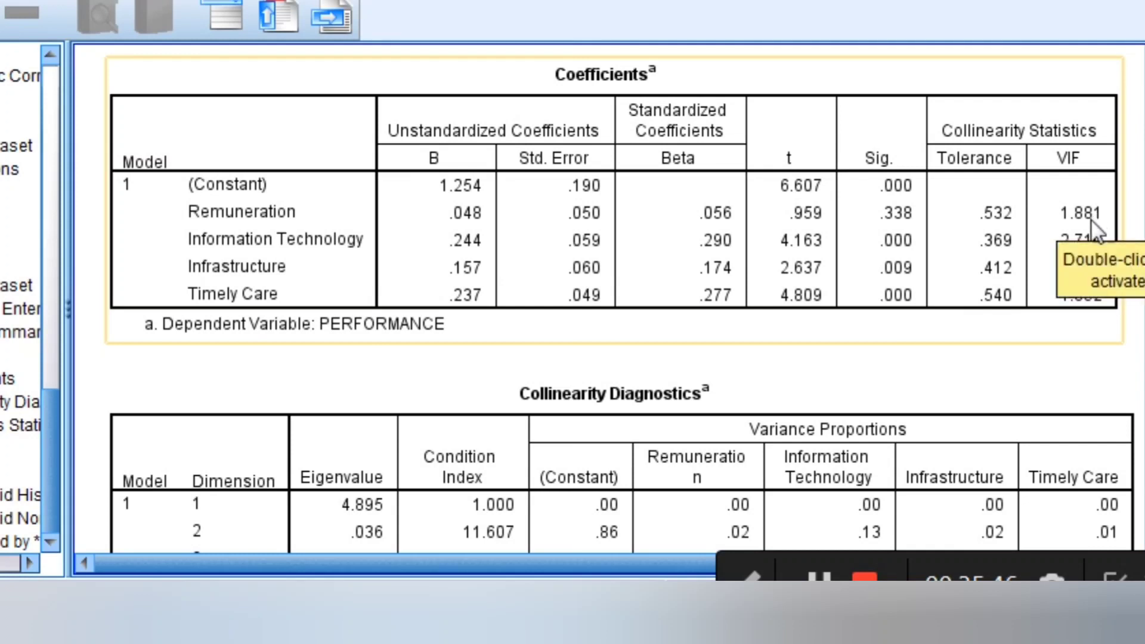
pyautogui.doubleClick(1048, 266)
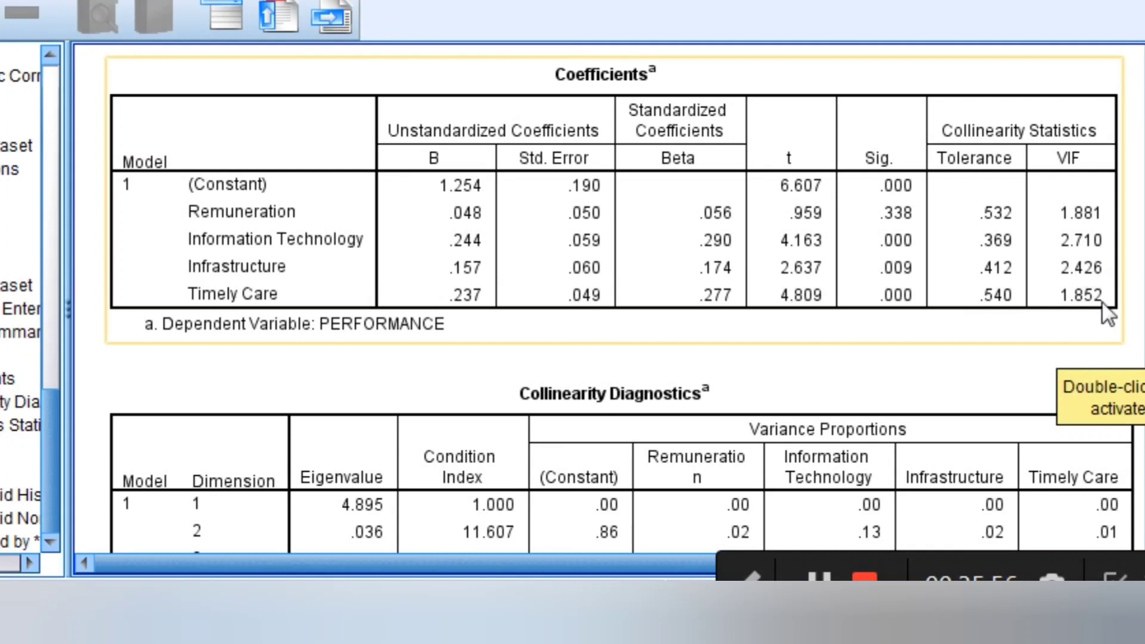
pyautogui.doubleClick(1083, 233)
pyautogui.click(1076, 172)
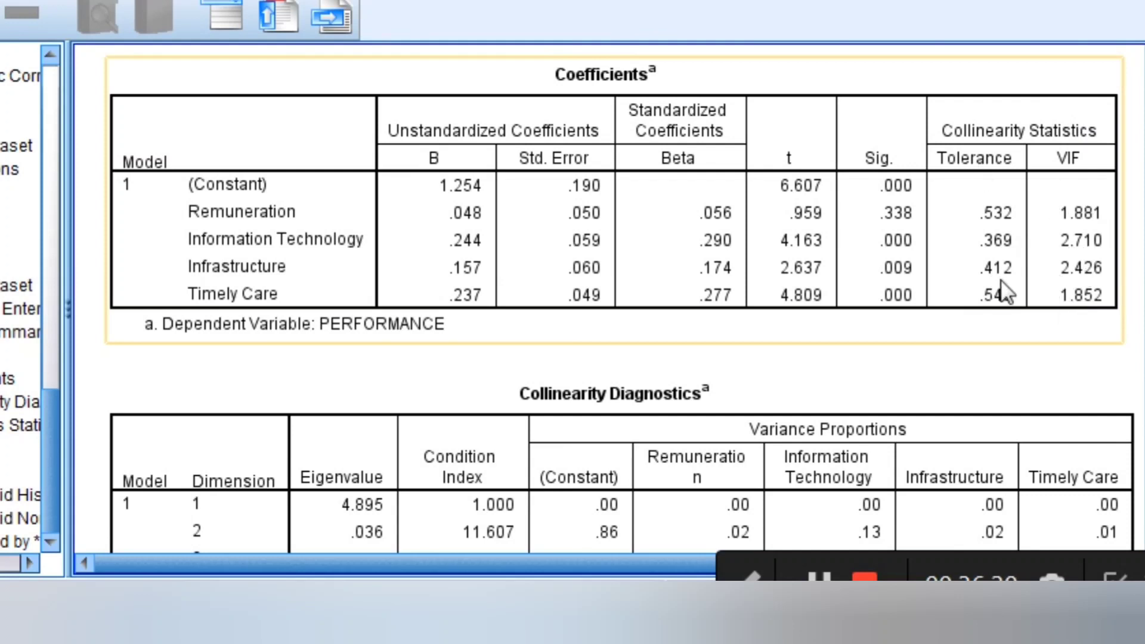
pyautogui.press('Down')
pyautogui.press('Up')
pyautogui.press('Down')
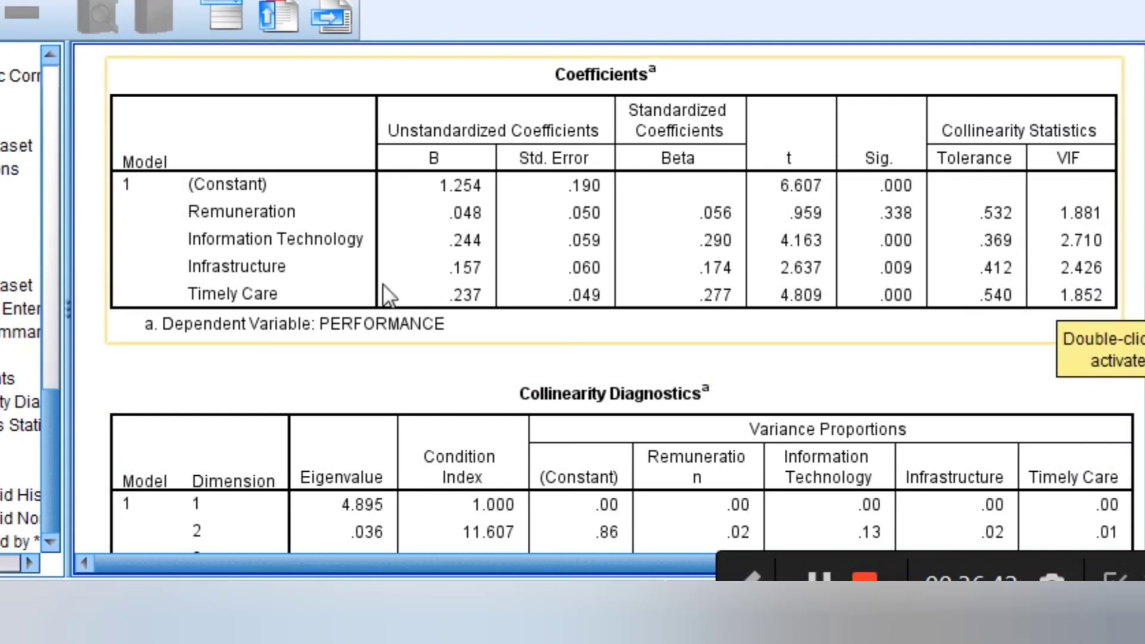
pyautogui.click(615, 179)
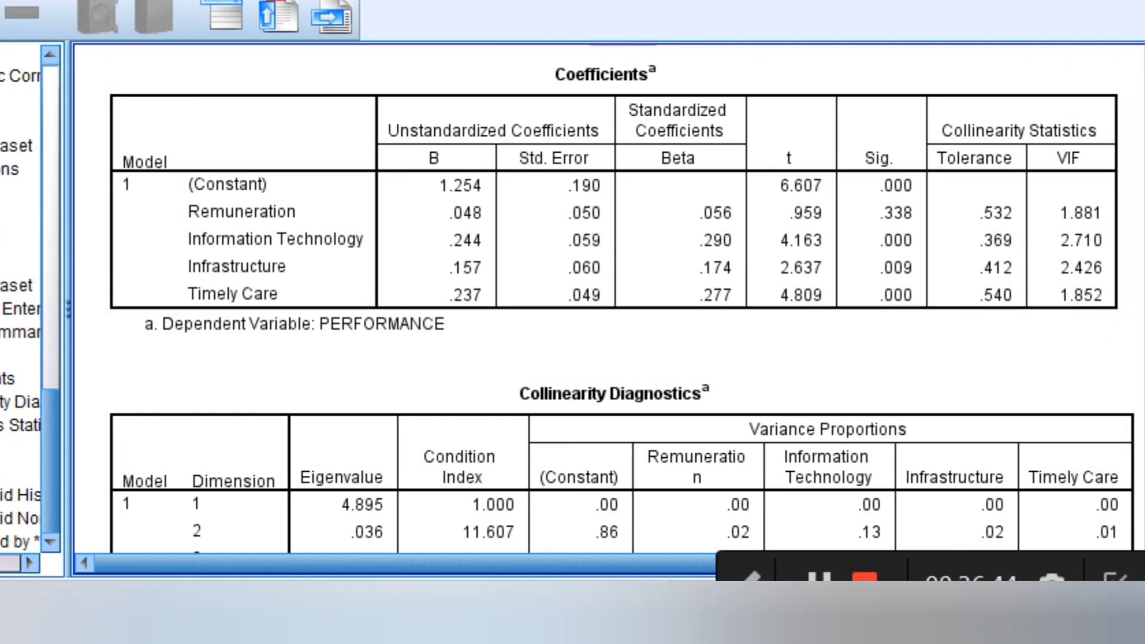
# Step: Return to the Model Summary and ANOVA tables of the PERFORMANCE regression and review them again
pyautogui.scroll(2, 1137, 66)
pyautogui.scroll(10, 603, 298)
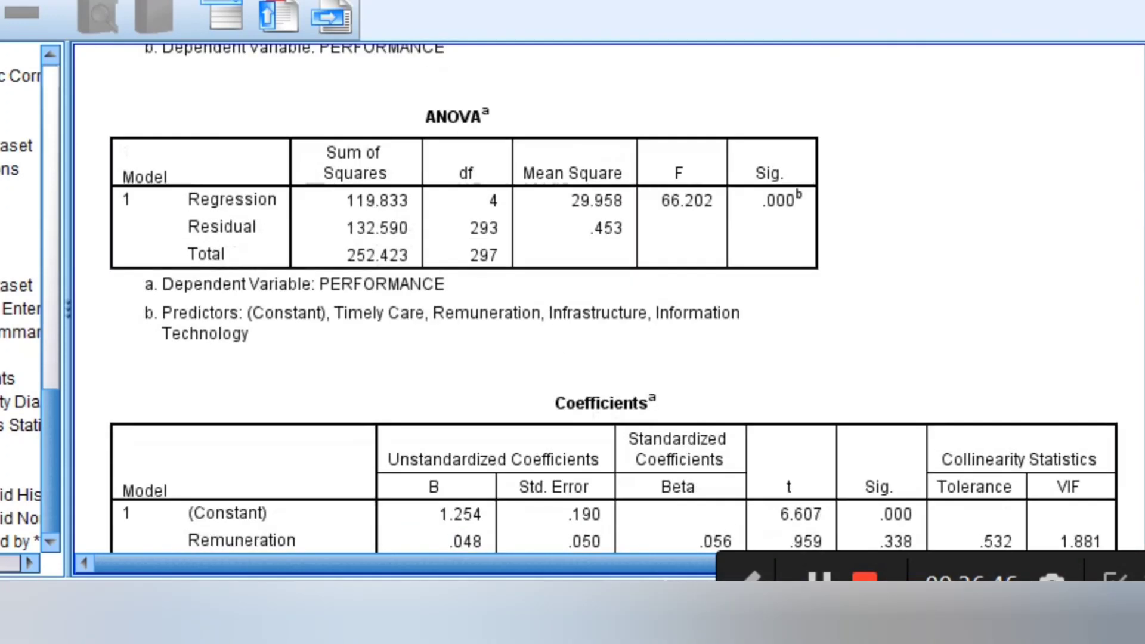
pyautogui.scroll(4, 602, 298)
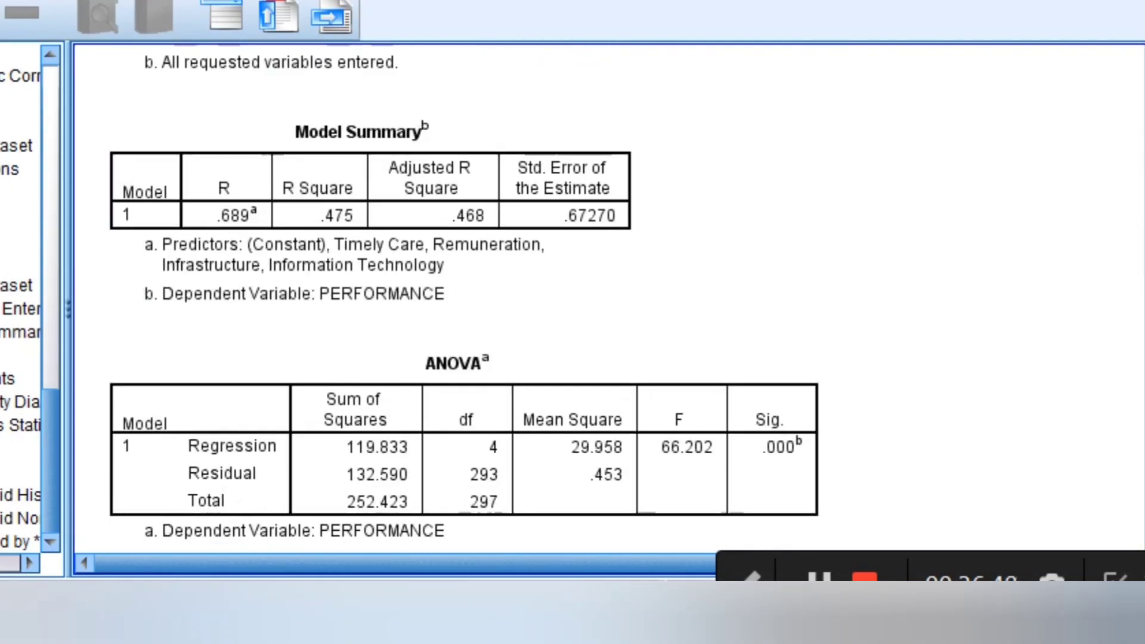
pyautogui.scroll(-1, 462, 320)
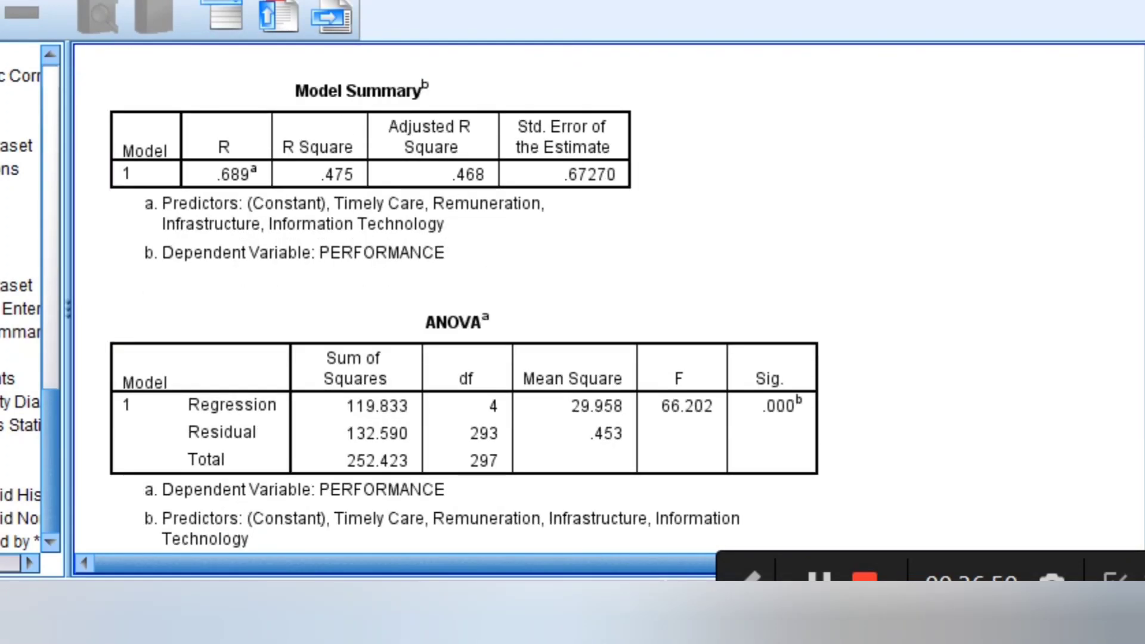
# Step: Copy the PERFORMANCE regression output tables from Model Summary through Residuals Statistics and switch to Word
pyautogui.click(463, 319)
pyautogui.click(358, 159)
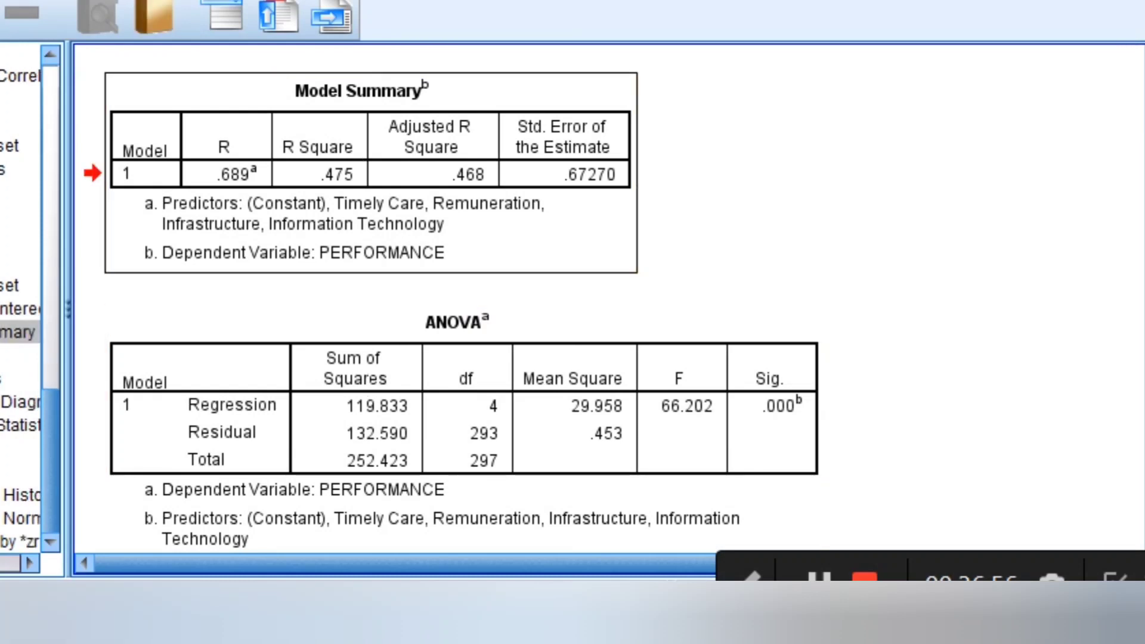
pyautogui.click(453, 406)
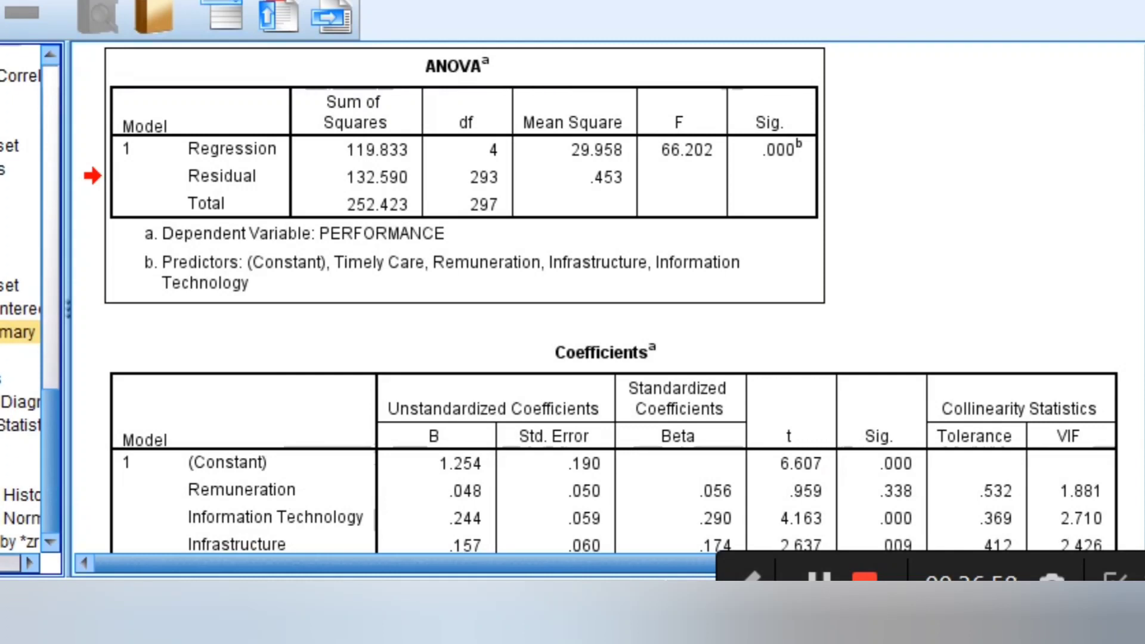
pyautogui.press('Down')
pyautogui.press('Down')
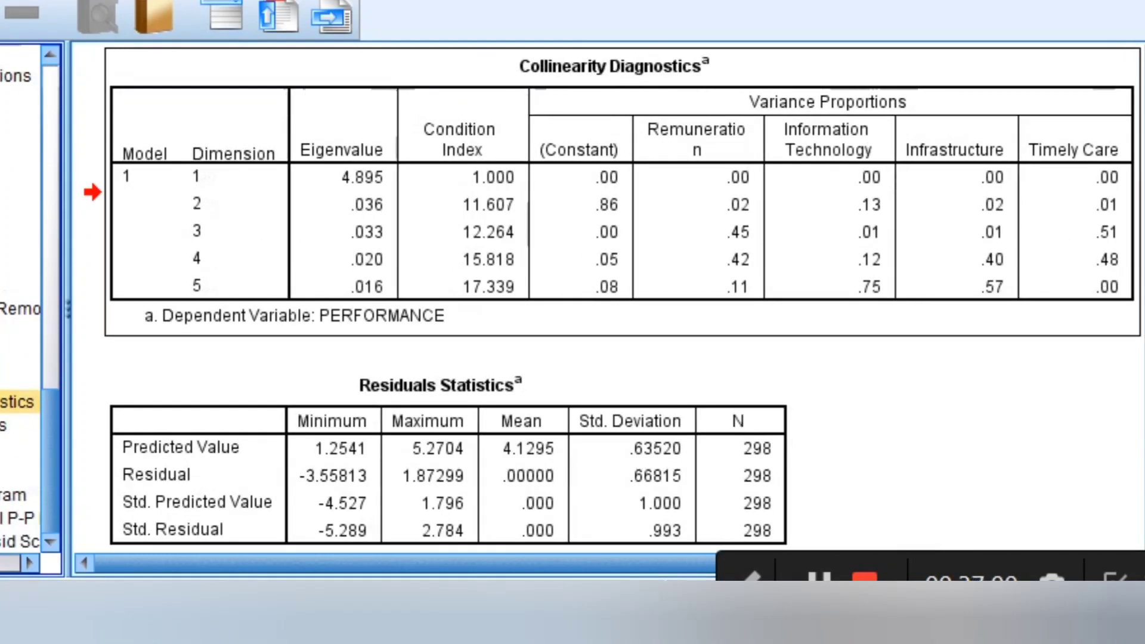
pyautogui.press('Down')
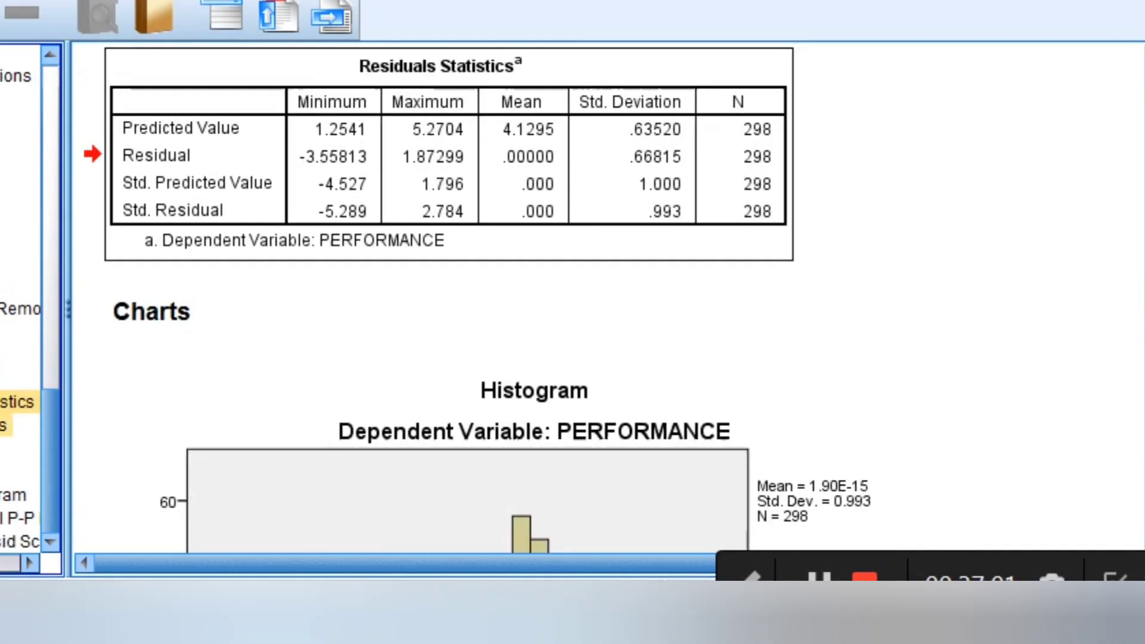
pyautogui.rightClick(184, 228)
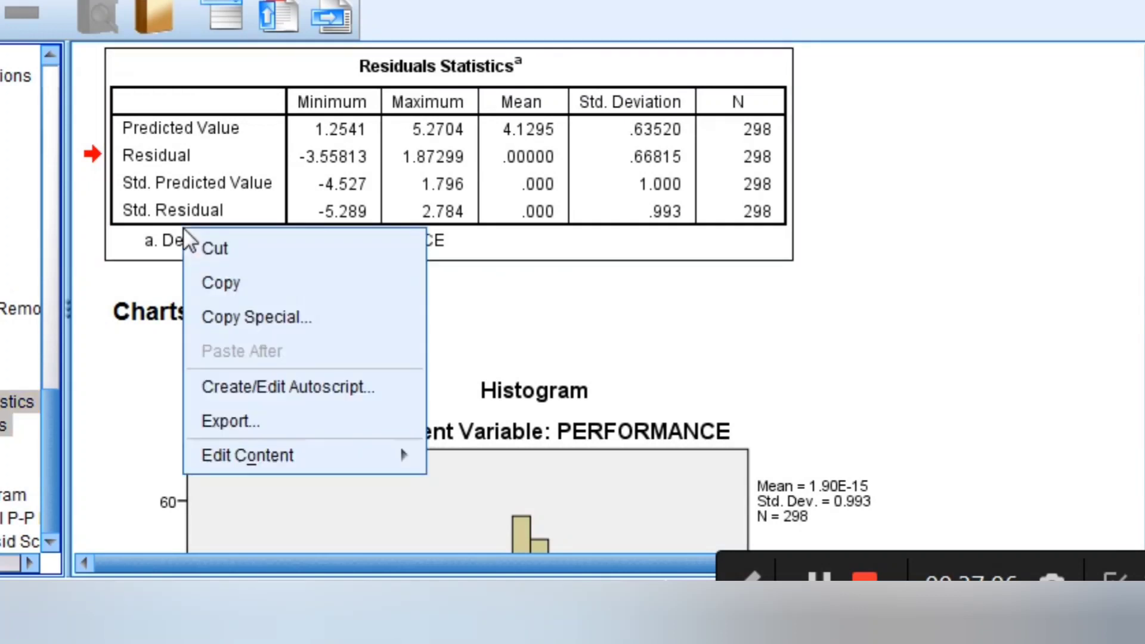
pyautogui.click(221, 284)
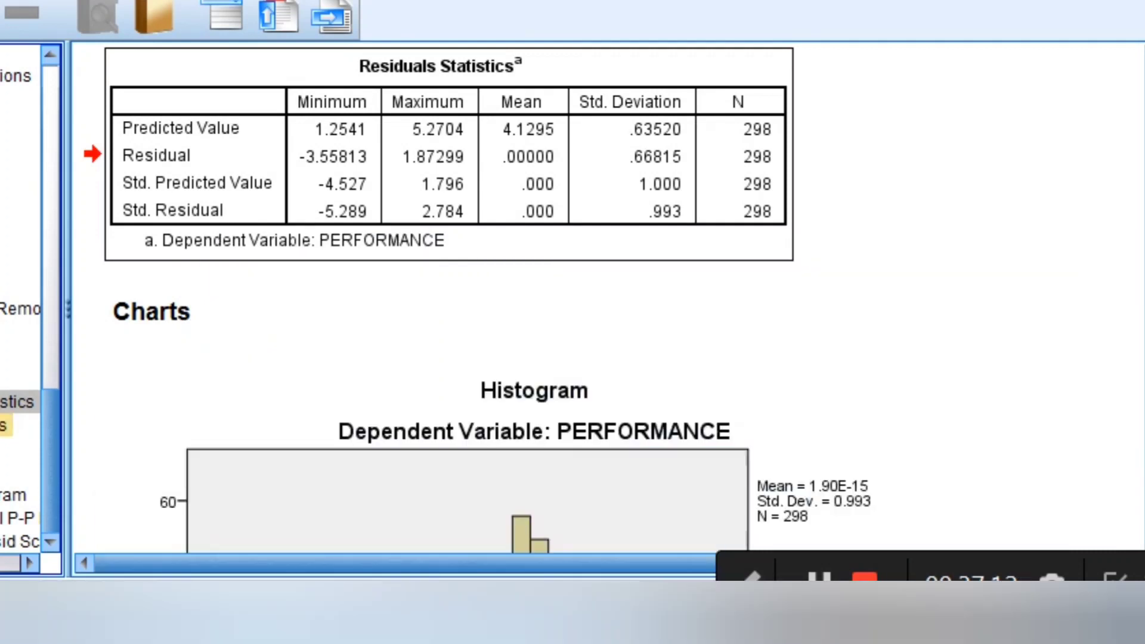
pyautogui.moveTo(410, 627)
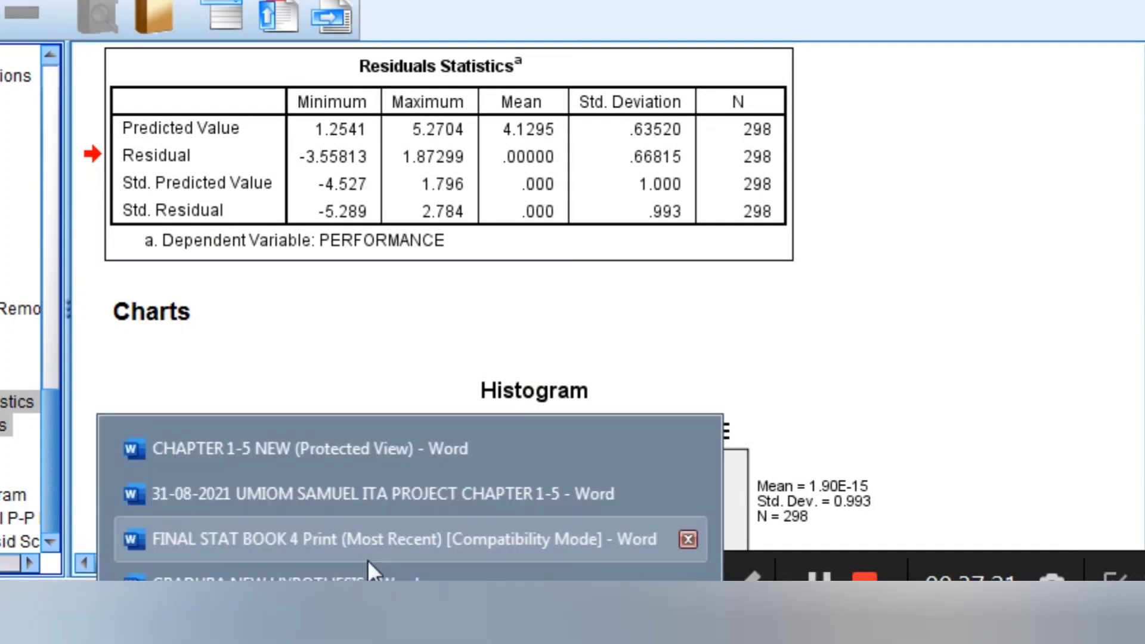
pyautogui.click(368, 560)
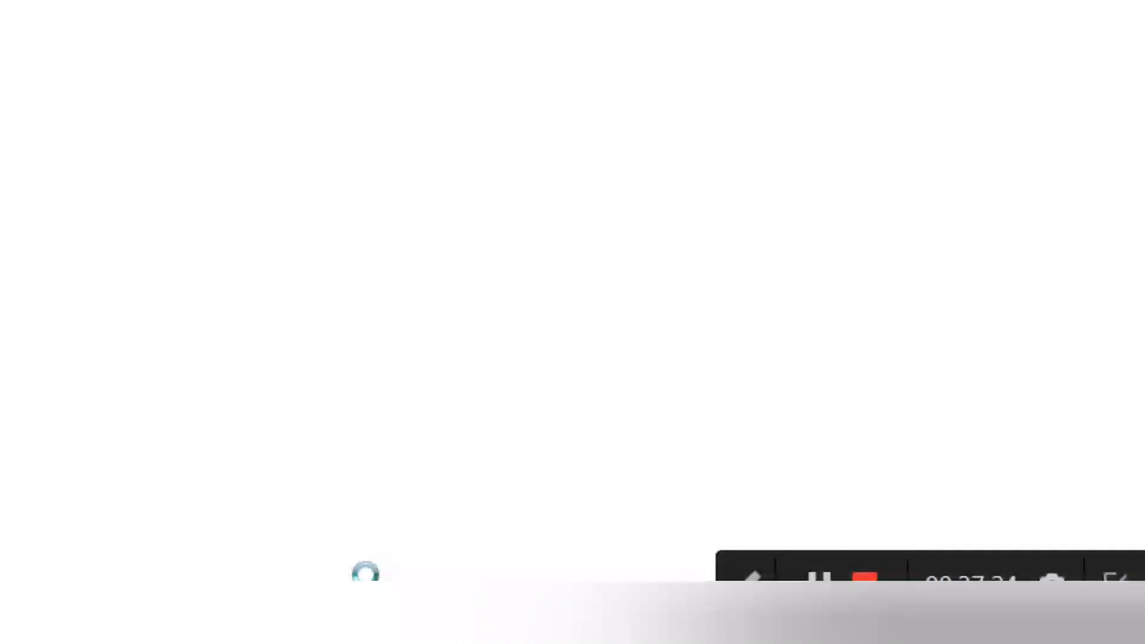
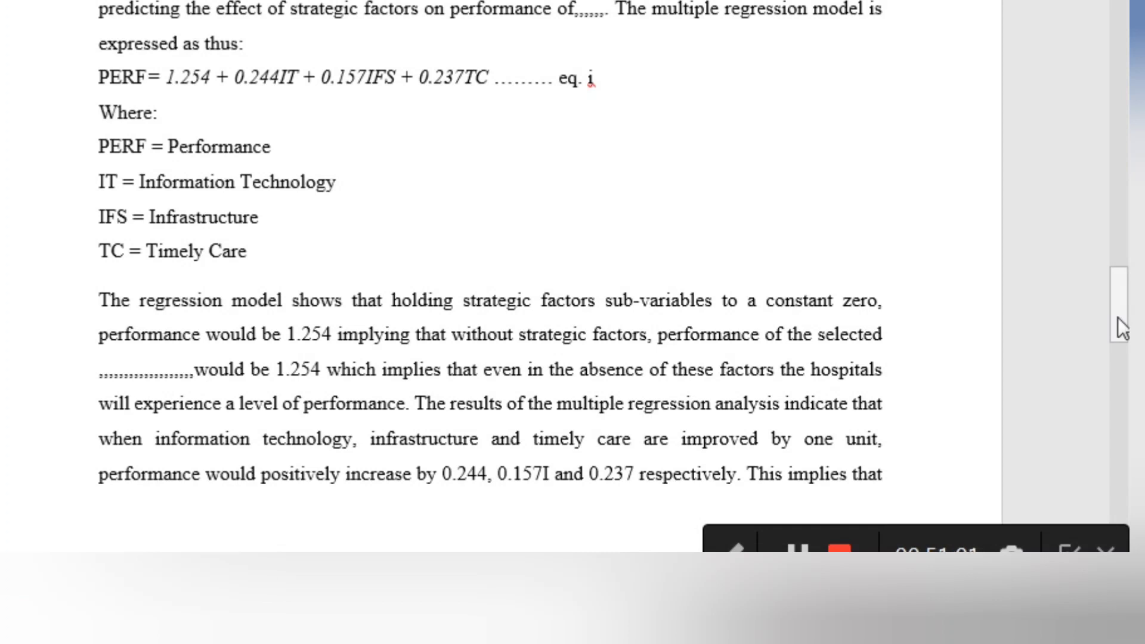
# Step: Review the written interpretation of the multiple regression, including the PERF equation and hypothesis decision, and return to Table 4.3.1.1f
pyautogui.moveTo(1119, 318); pyautogui.dragTo(1115, 388)
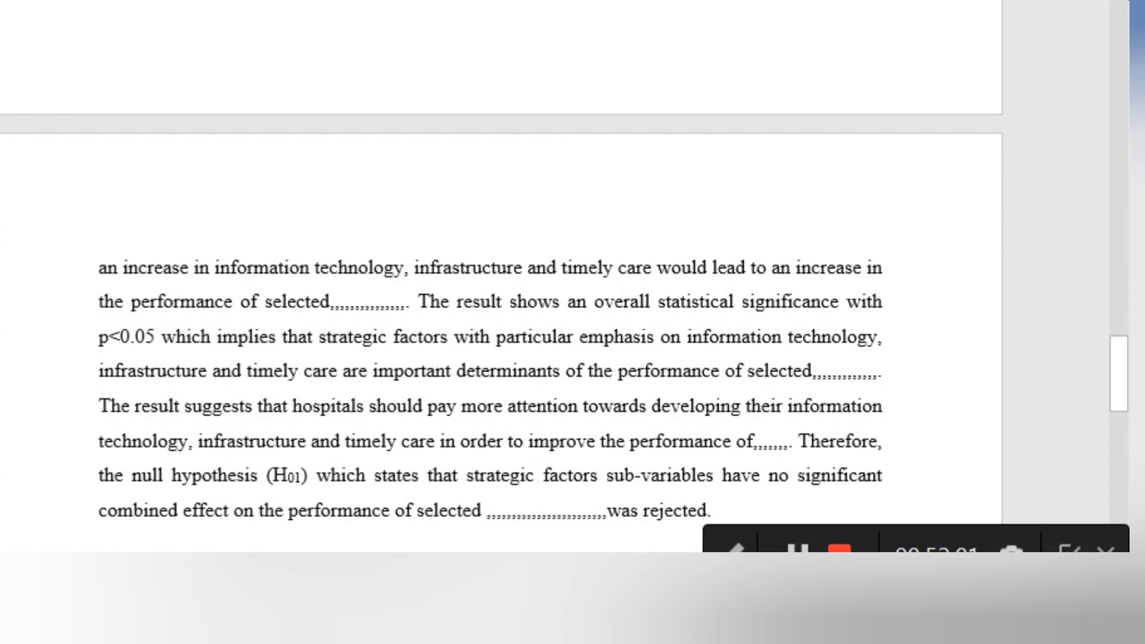
pyautogui.scroll(1, 501, 333)
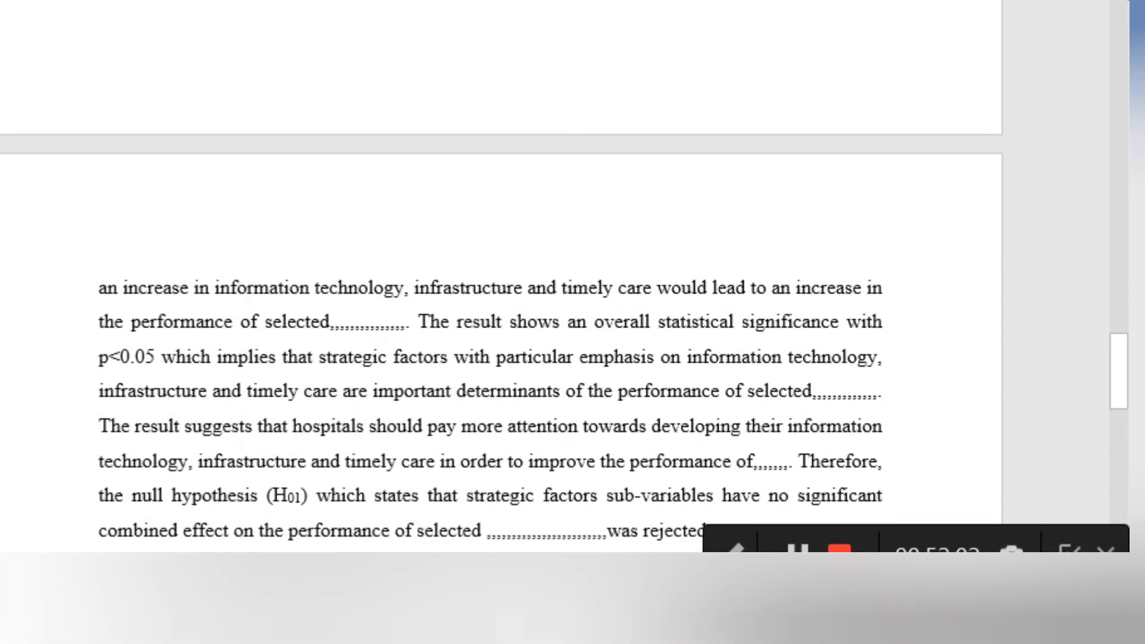
pyautogui.scroll(3, 501, 334)
pyautogui.scroll(2, 502, 275)
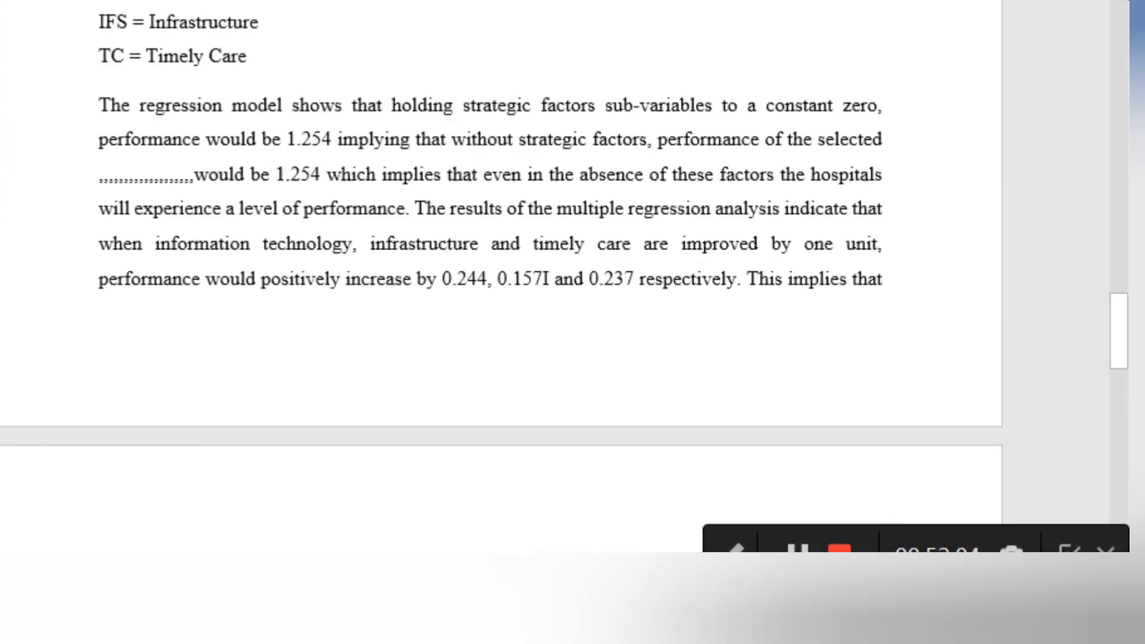
pyautogui.scroll(8, 502, 275)
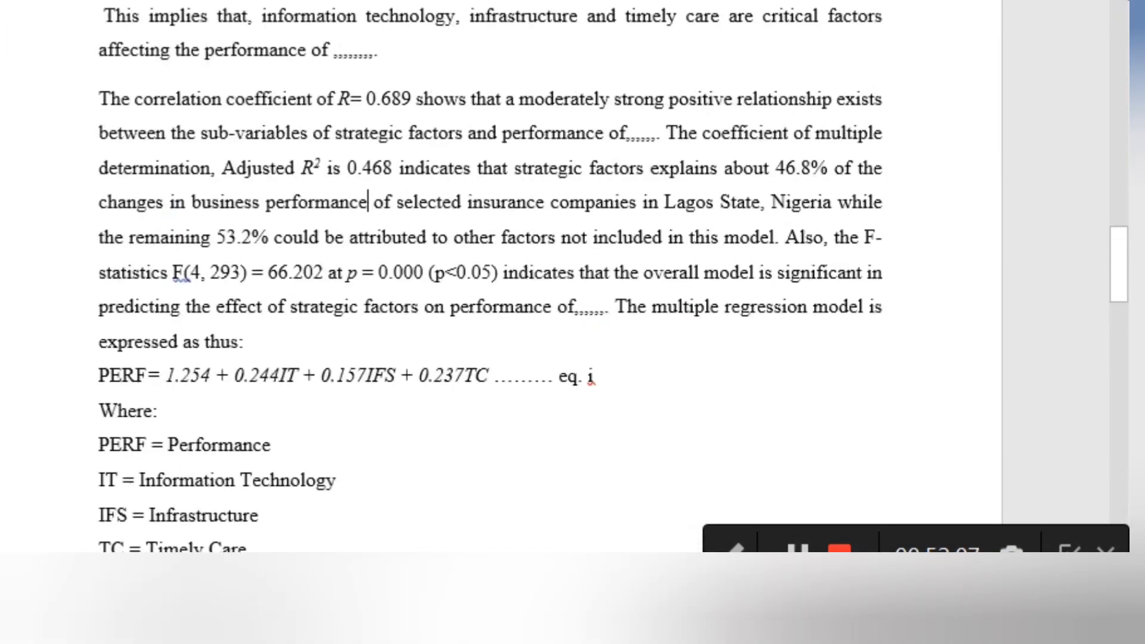
pyautogui.scroll(1, 502, 275)
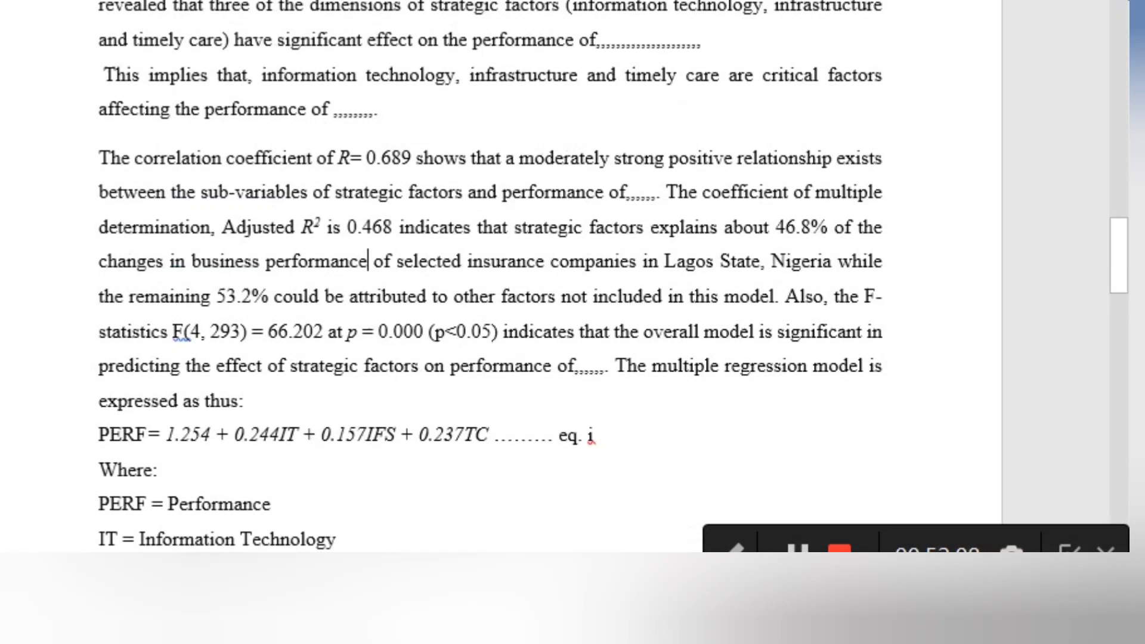
pyautogui.scroll(6, 501, 274)
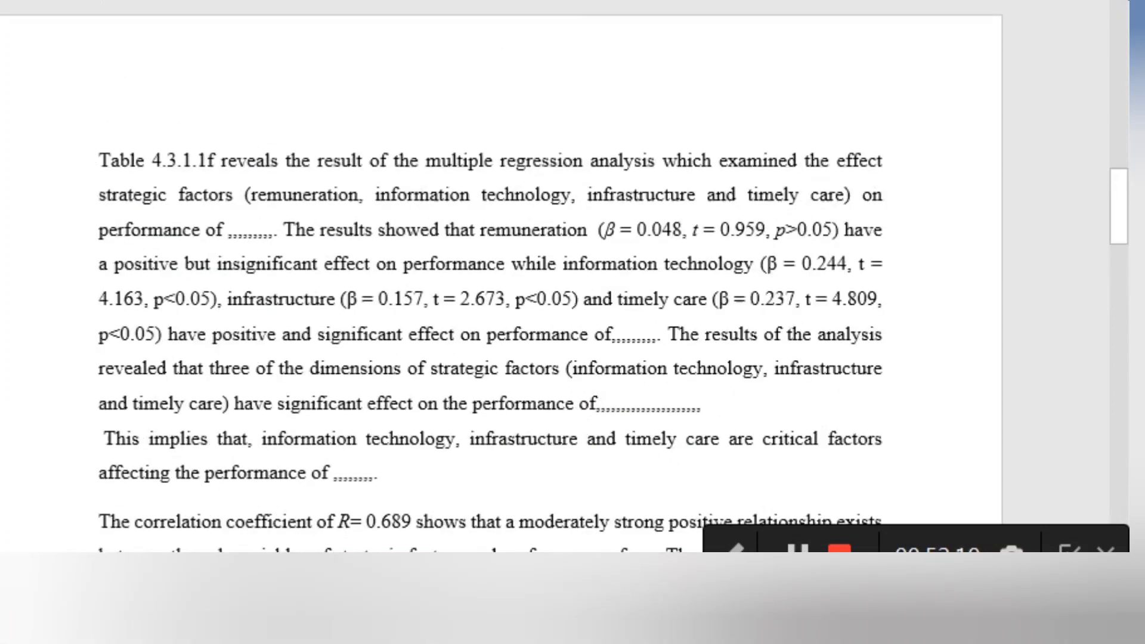
pyautogui.scroll(6, 501, 274)
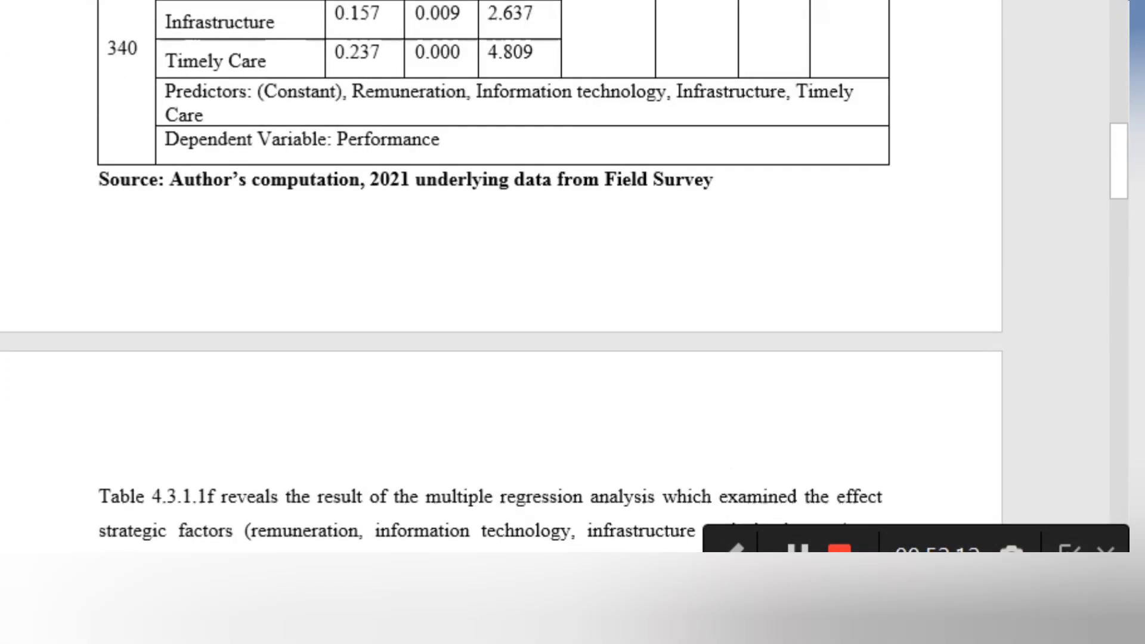
pyautogui.scroll(3, 501, 274)
pyautogui.scroll(3, 501, 275)
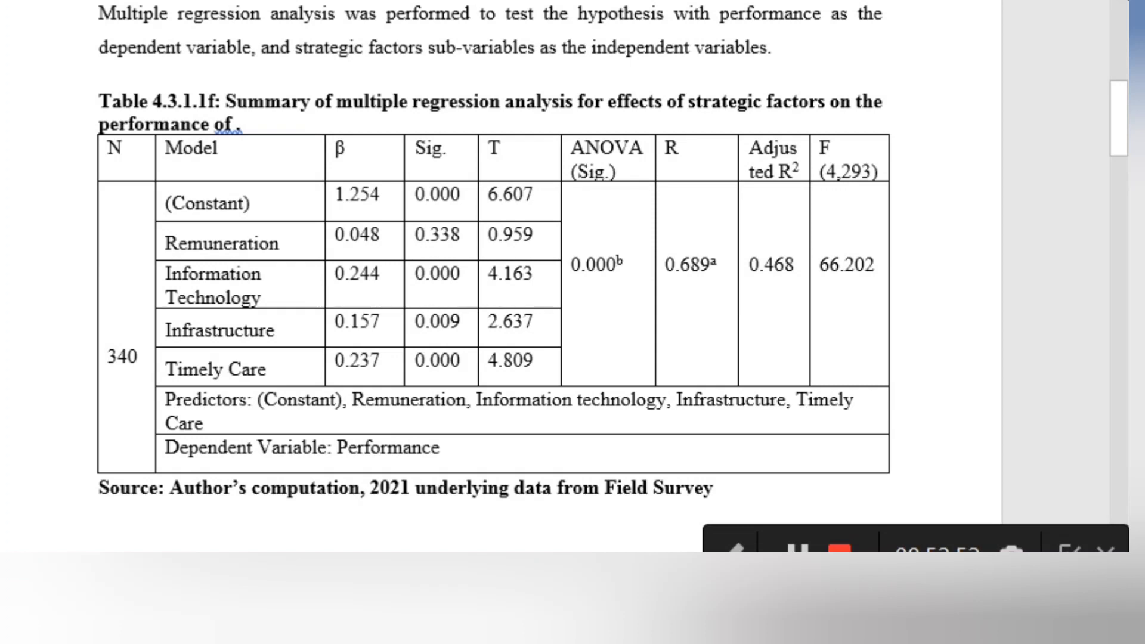
# Step: Switch to EViews and create a dated annual workfile named scores, starting in 2011 and ending in 2020
pyautogui.hotkey('alt', 'Tab')
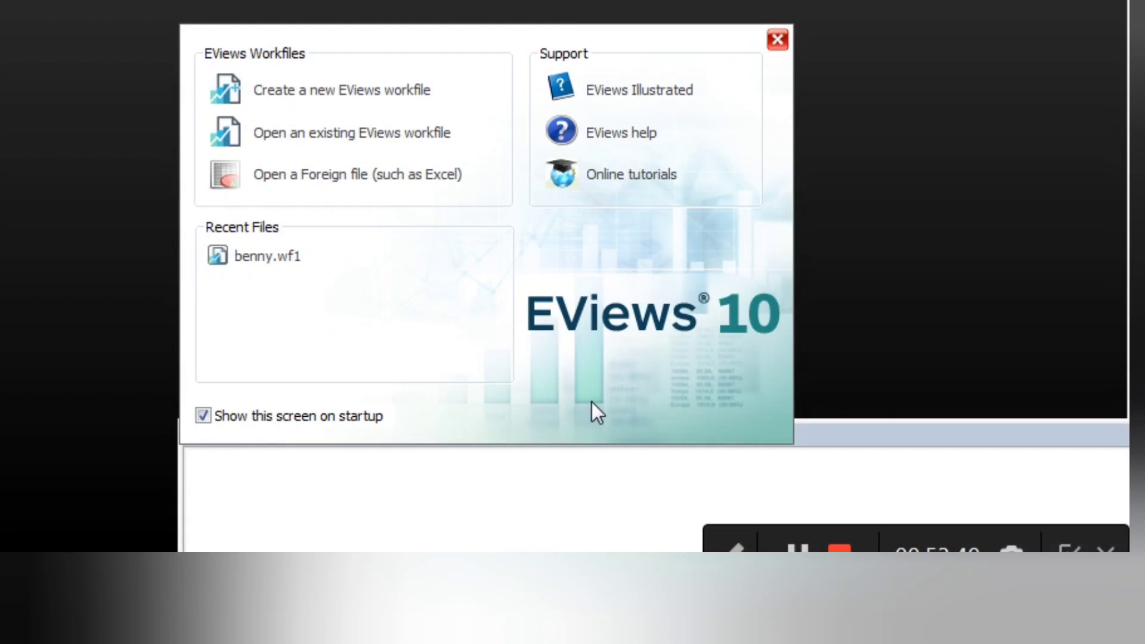
pyautogui.click(371, 96)
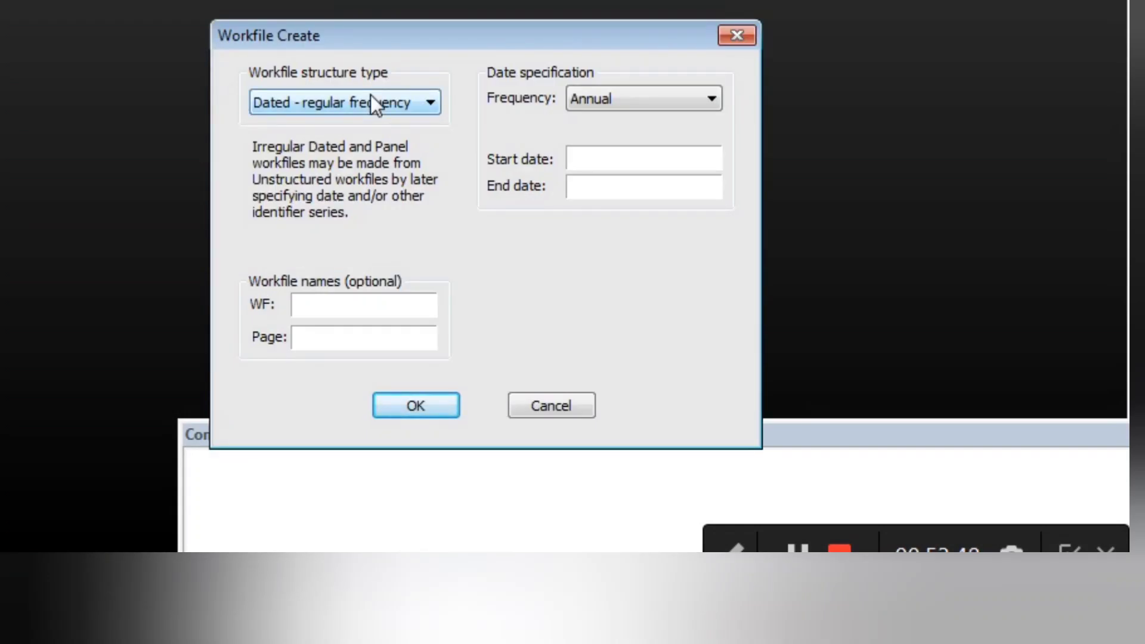
pyautogui.moveTo(549, 620)
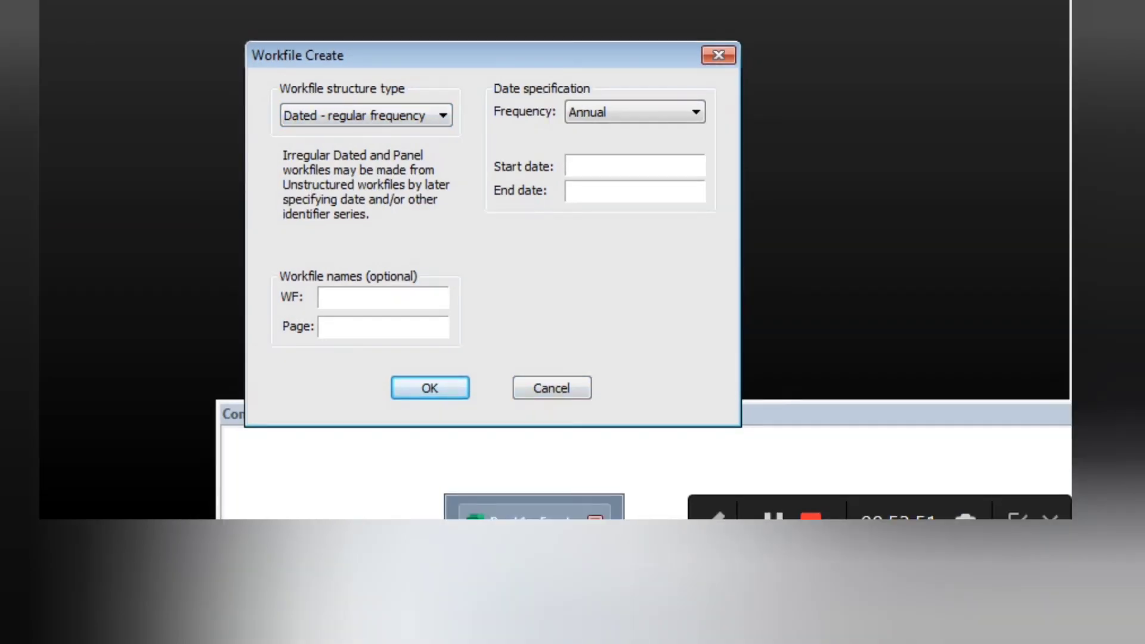
pyautogui.click(534, 512)
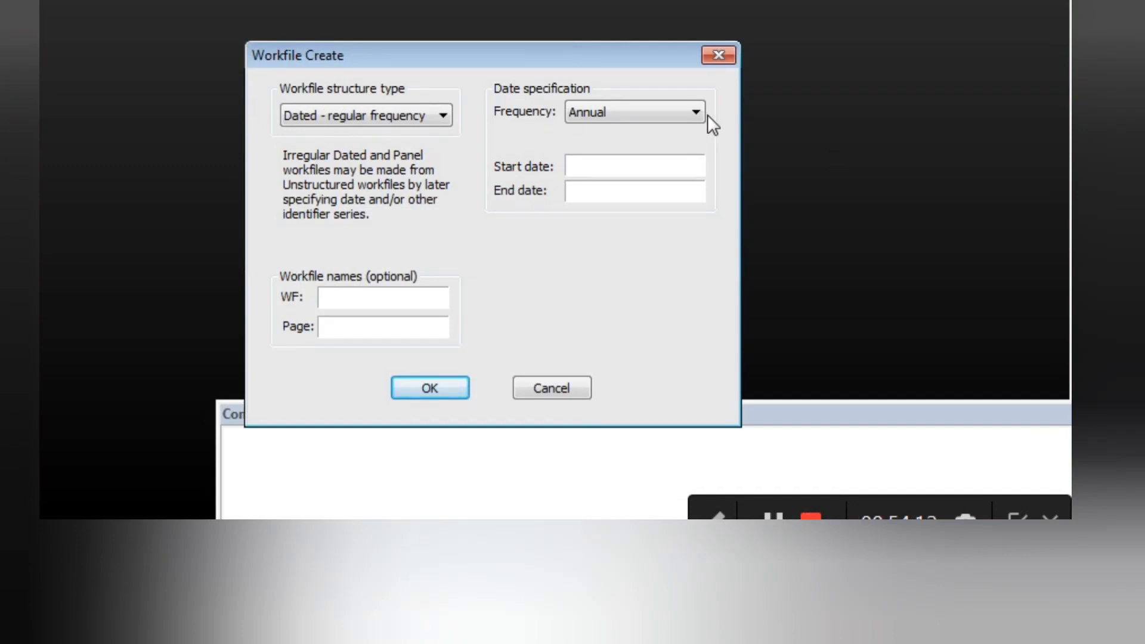
pyautogui.click(643, 167)
pyautogui.write('2011')
pyautogui.click(628, 188)
pyautogui.write('2020')
pyautogui.click(341, 300)
pyautogui.write('sc')
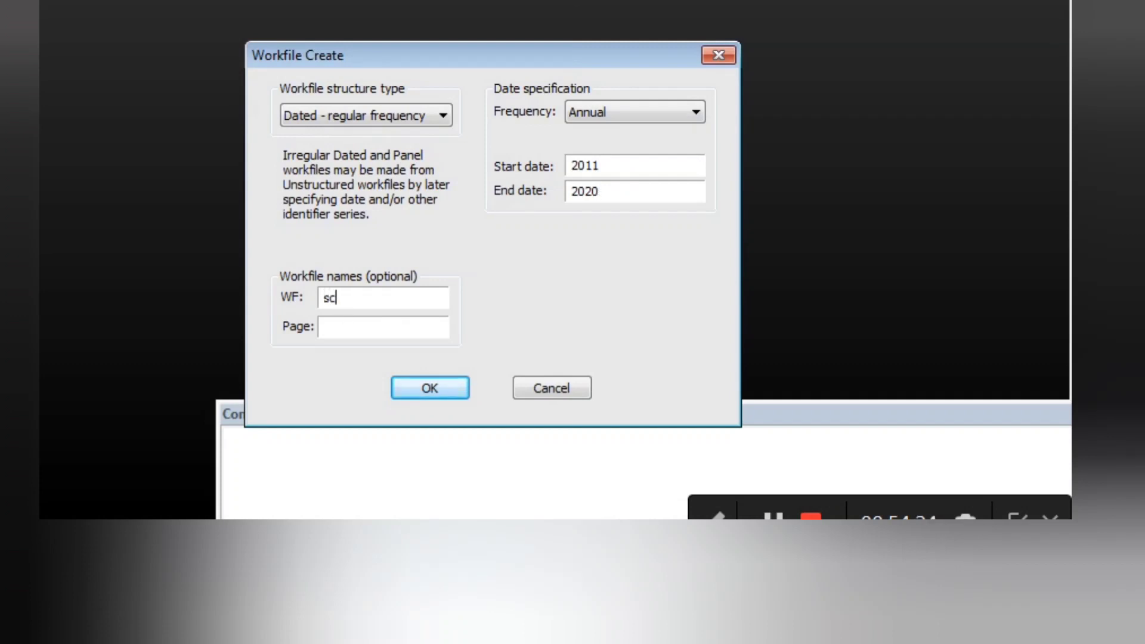
pyautogui.write('ores')
pyautogui.click(420, 388)
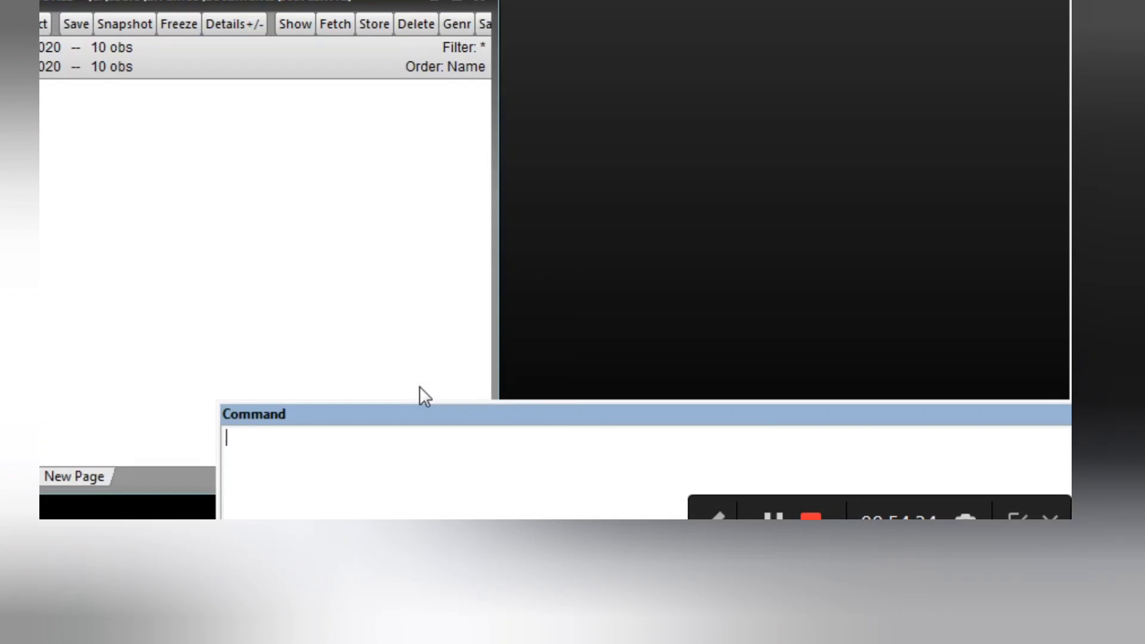
# Step: Switch to the Excel sheet and copy the Years, HOURS, IQ and EX GRADE data with their headers
pyautogui.hotkey('alt', 'Tab')
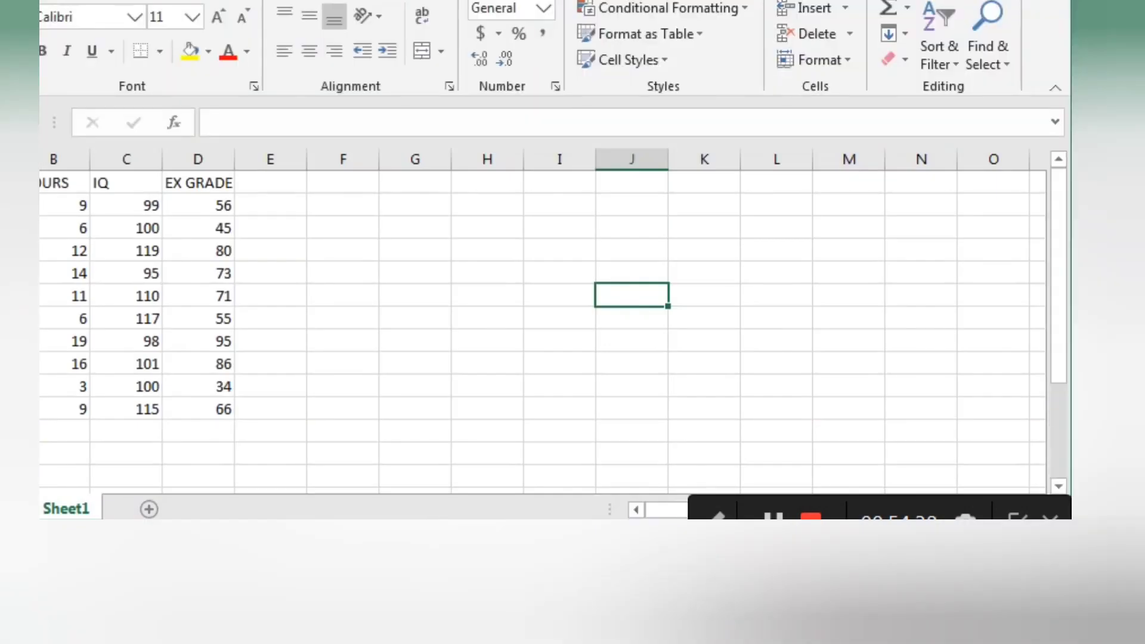
pyautogui.moveTo(60, 183); pyautogui.dragTo(207, 416)
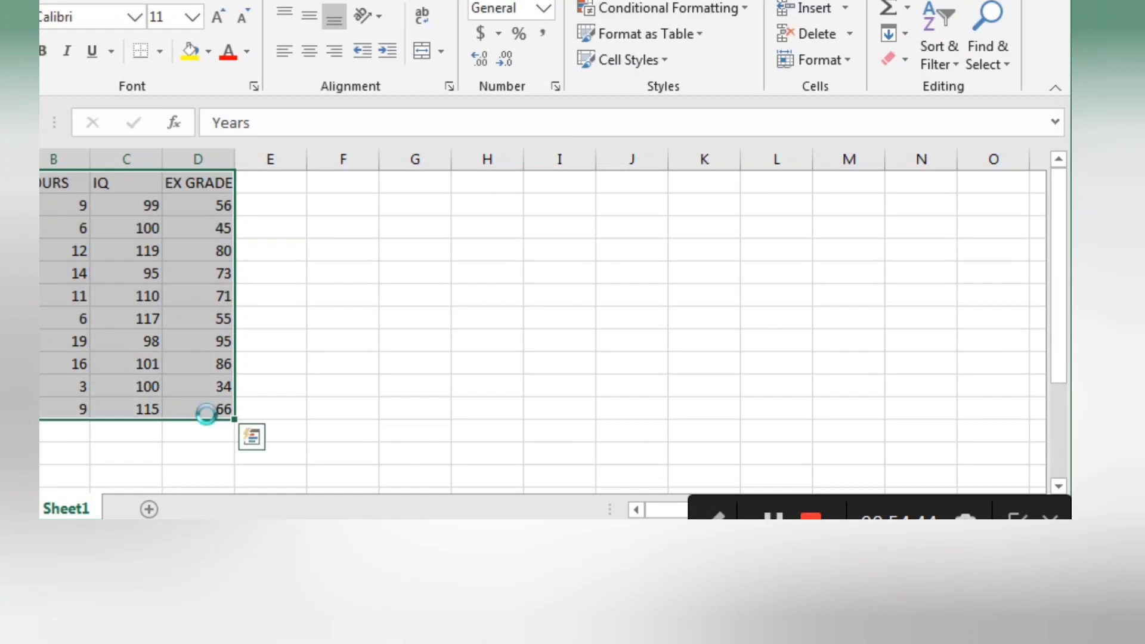
pyautogui.hotkey('ctrl', 'c')
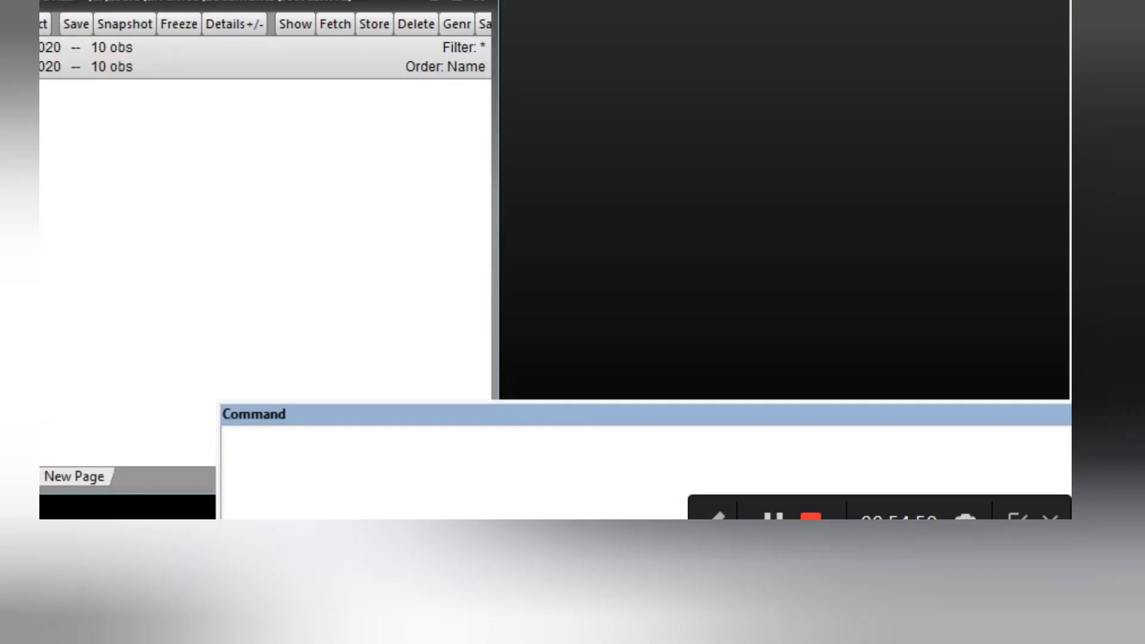
# Step: Paste the copied data into the EViews workfile and import it as a dated read, with one names-only header line and years as date series
pyautogui.hotkey('ctrl', 'v')
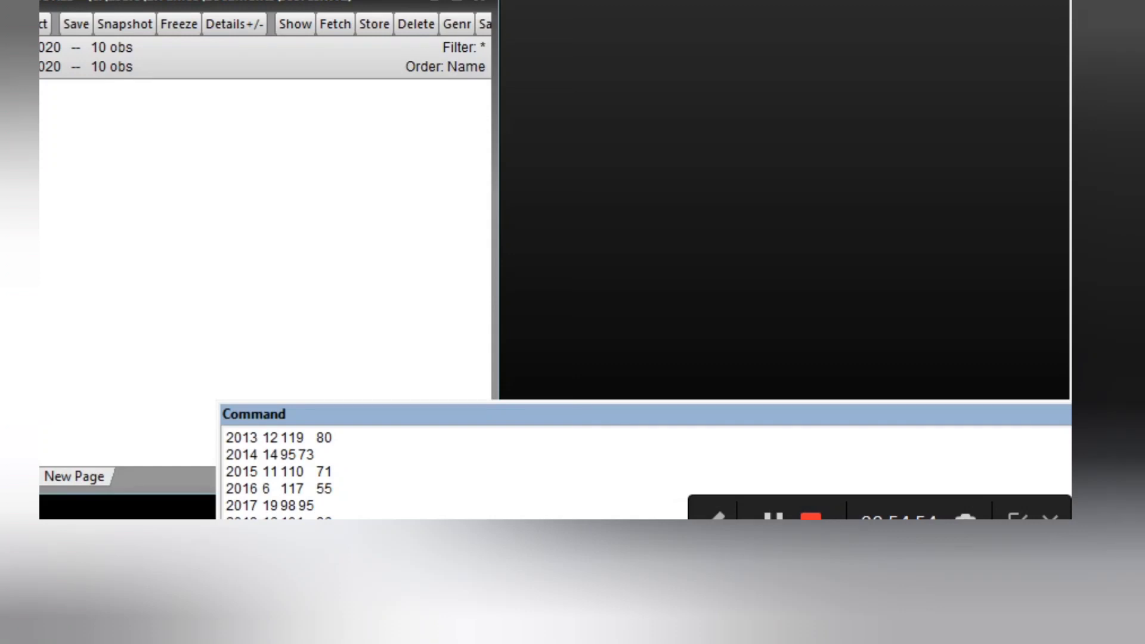
pyautogui.click(81, 108)
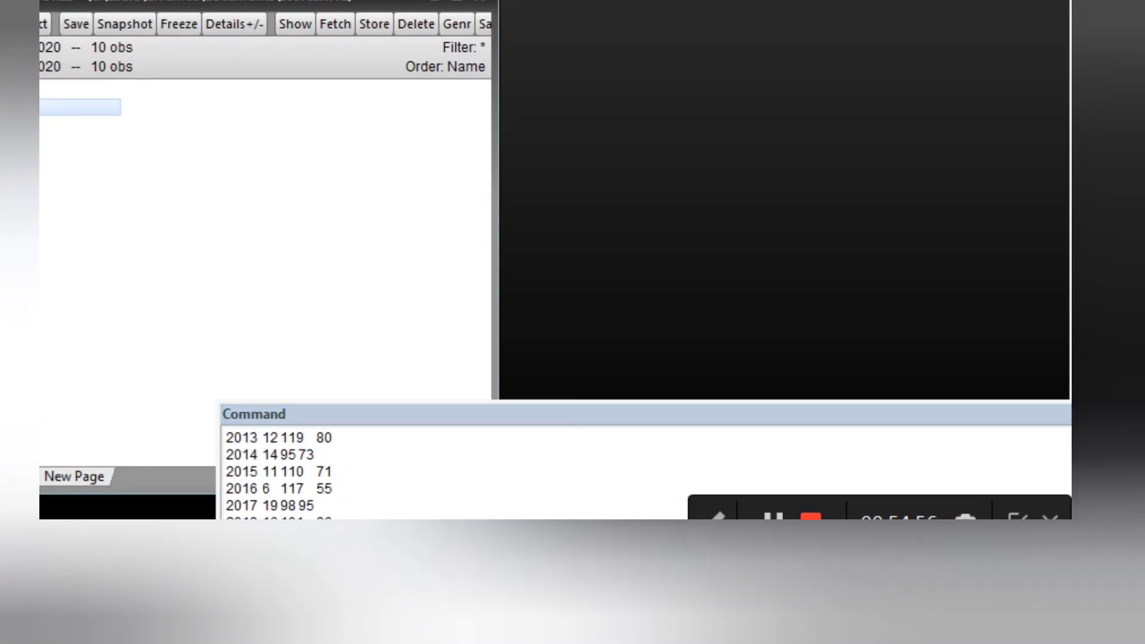
pyautogui.click(199, 162)
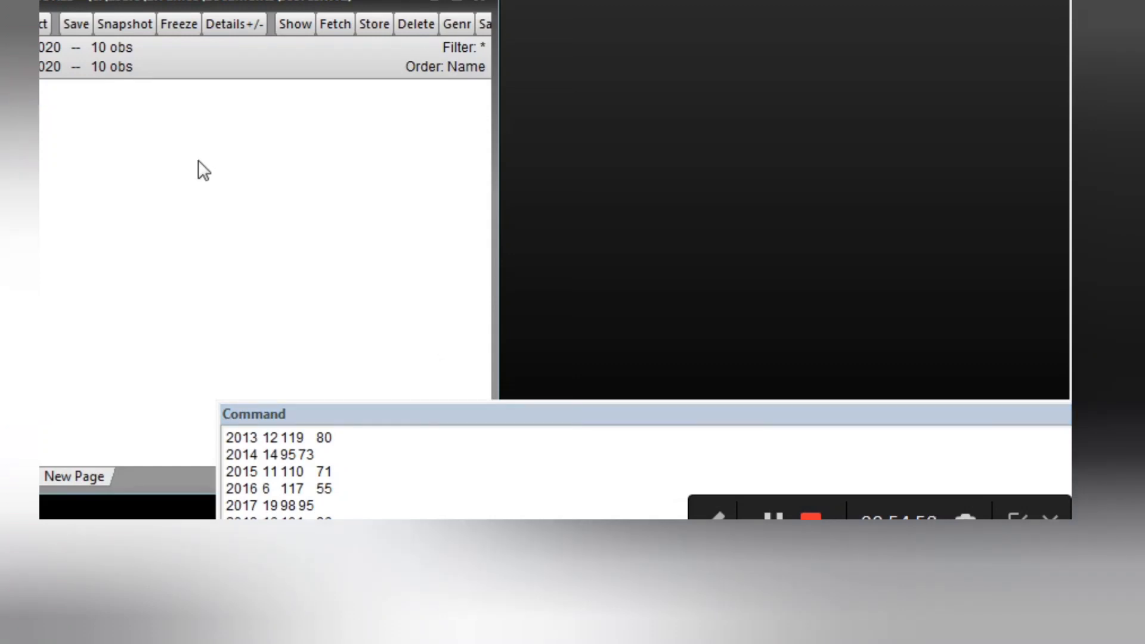
pyautogui.hotkey('ctrl', 'v')
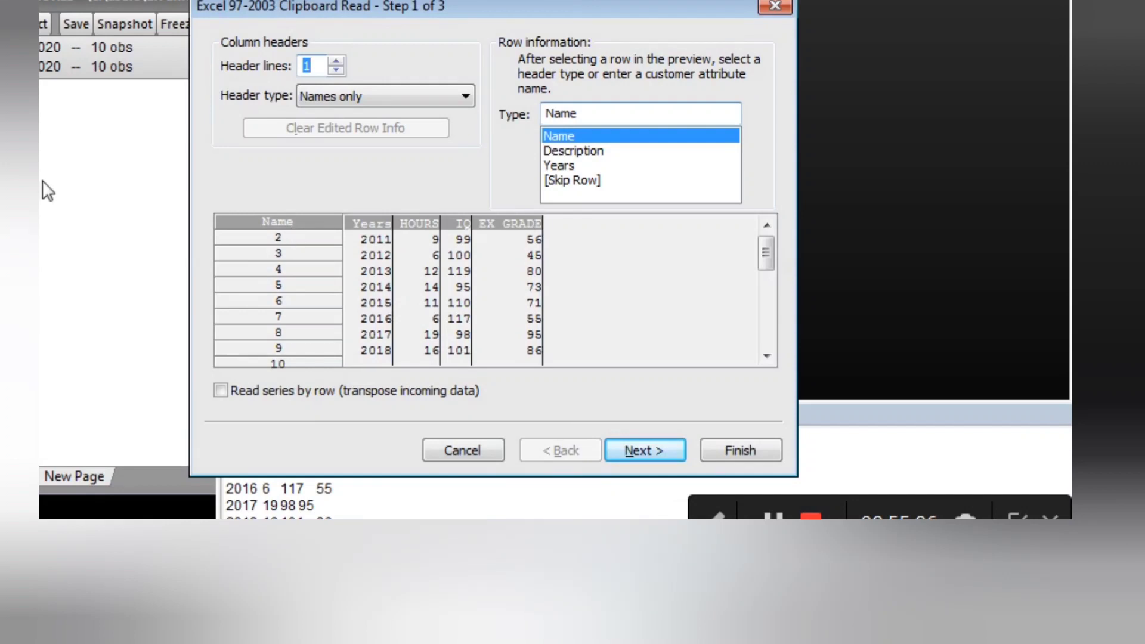
pyautogui.click(639, 446)
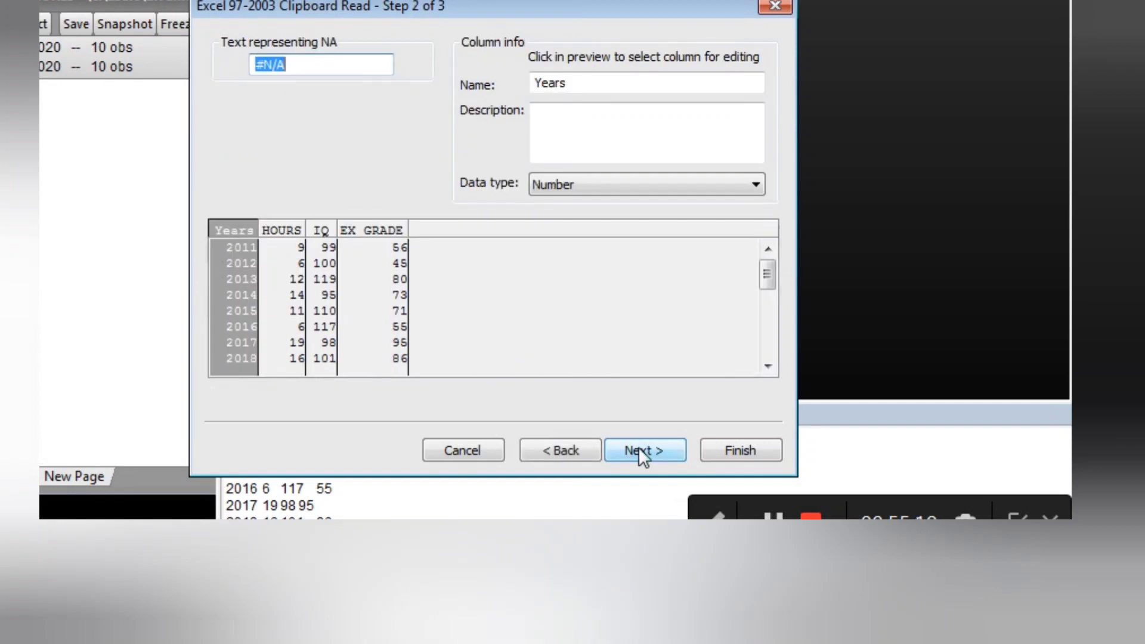
pyautogui.click(638, 450)
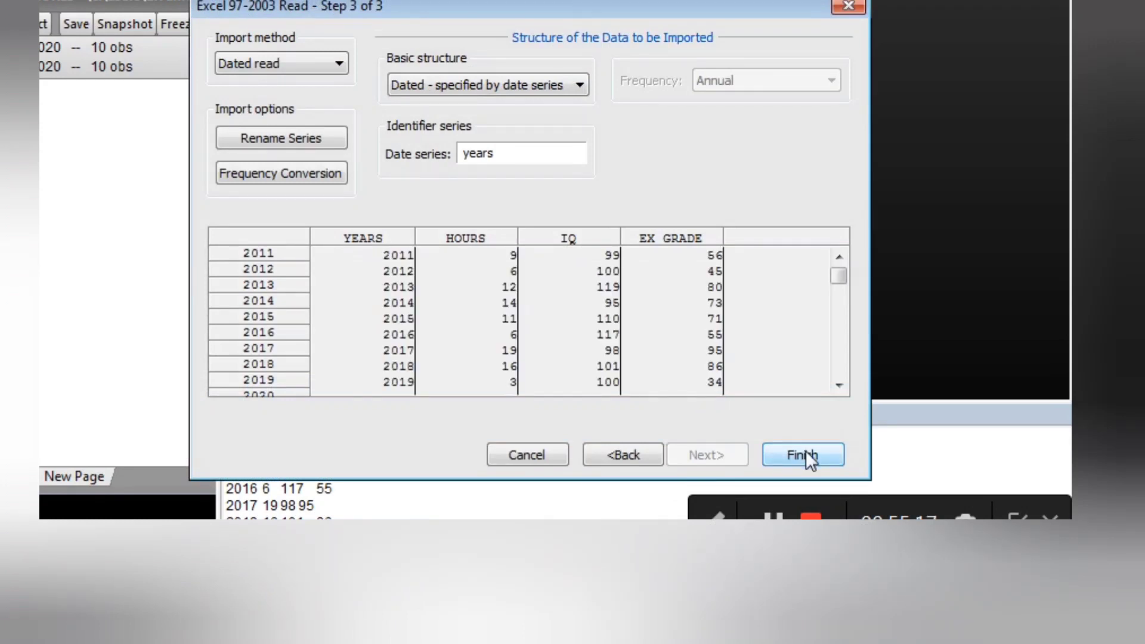
pyautogui.click(804, 456)
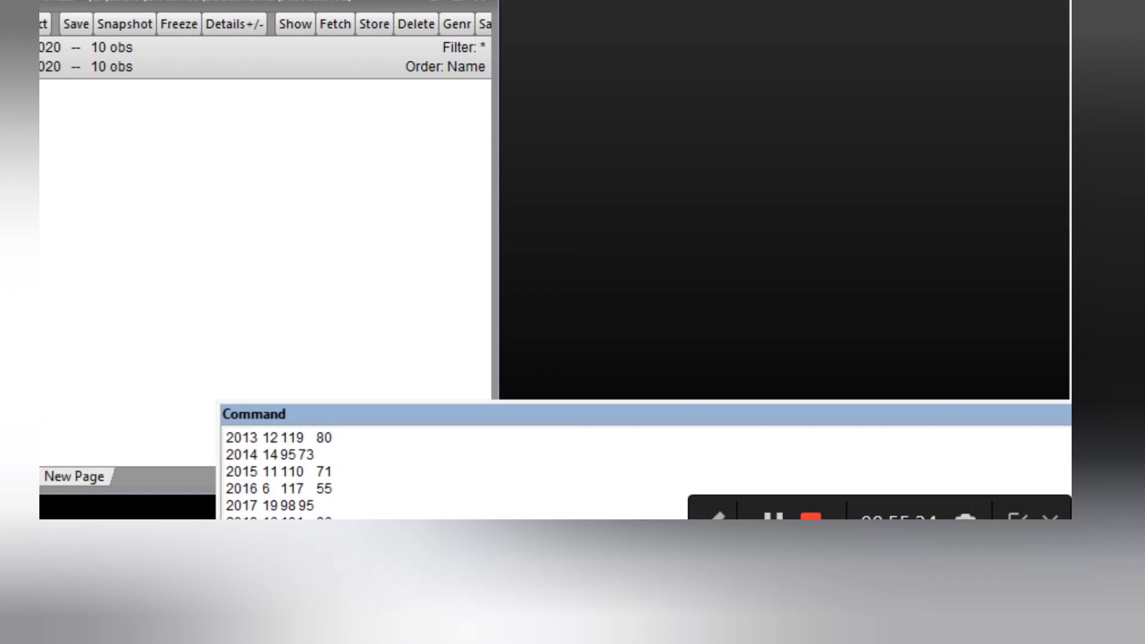
# Step: Open the ex_grade, hours and iq series together as one group in a single window
pyautogui.click(43, 24)
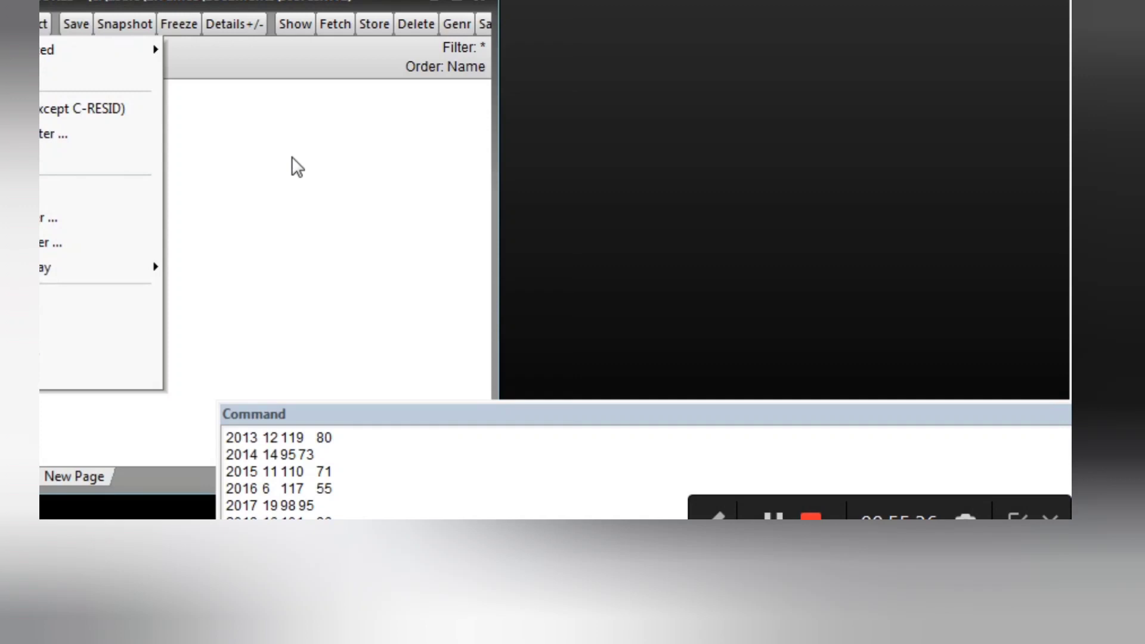
pyautogui.click(40, 108)
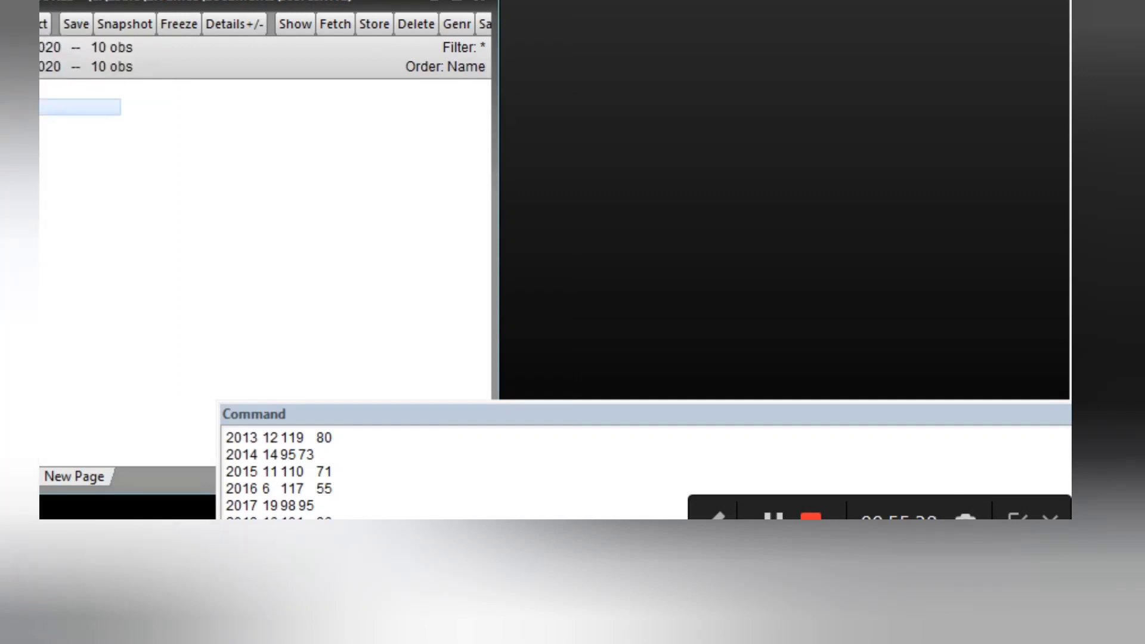
pyautogui.keyDown('ctrl'); pyautogui.click(39, 122); pyautogui.keyUp('ctrl')
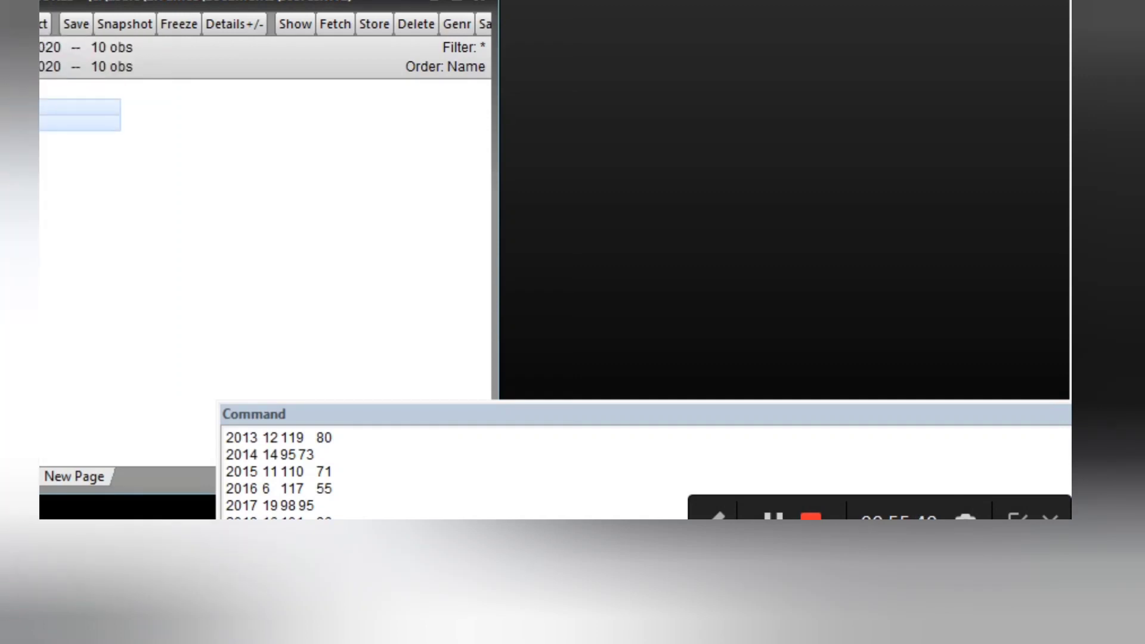
pyautogui.keyDown('ctrl'); pyautogui.click(40, 139); pyautogui.keyUp('ctrl')
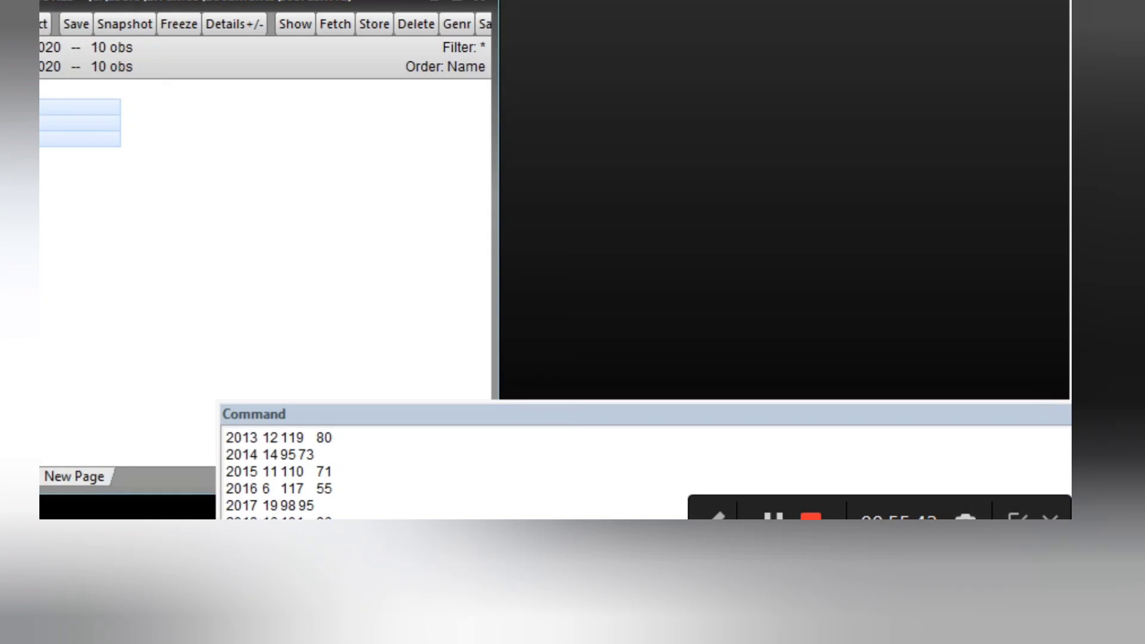
pyautogui.rightClick(39, 123)
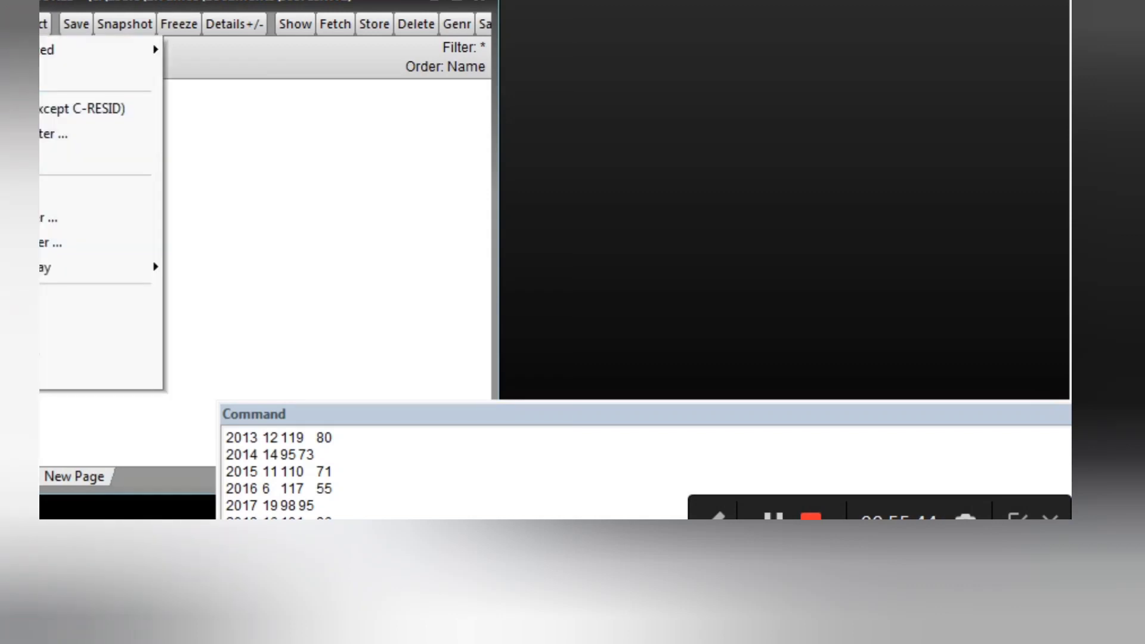
pyautogui.moveTo(43, 50)
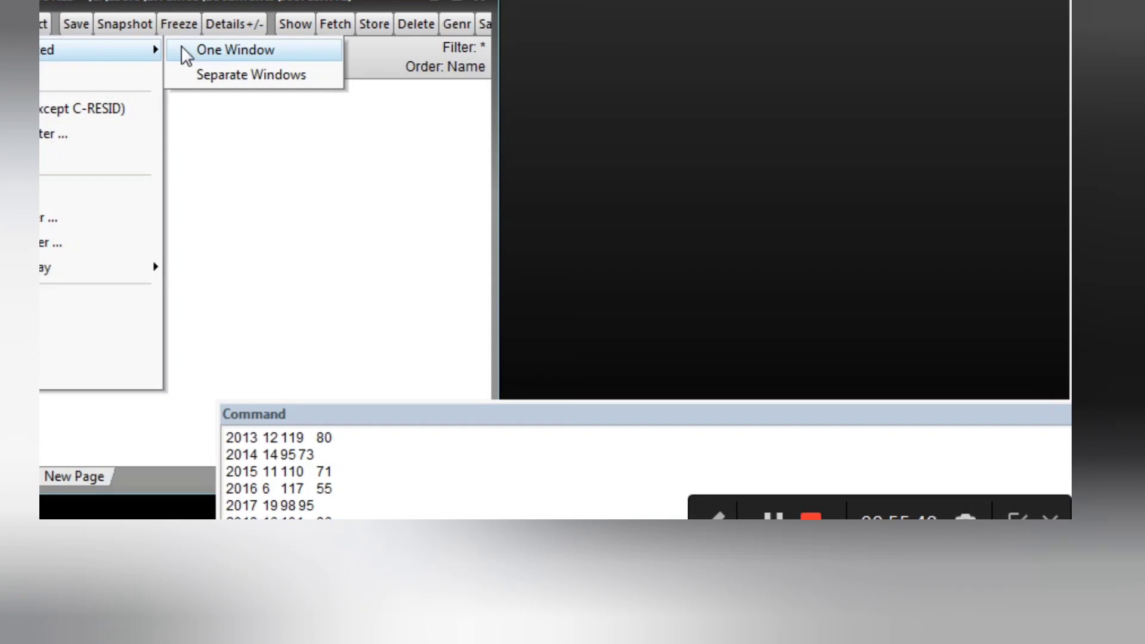
pyautogui.click(203, 50)
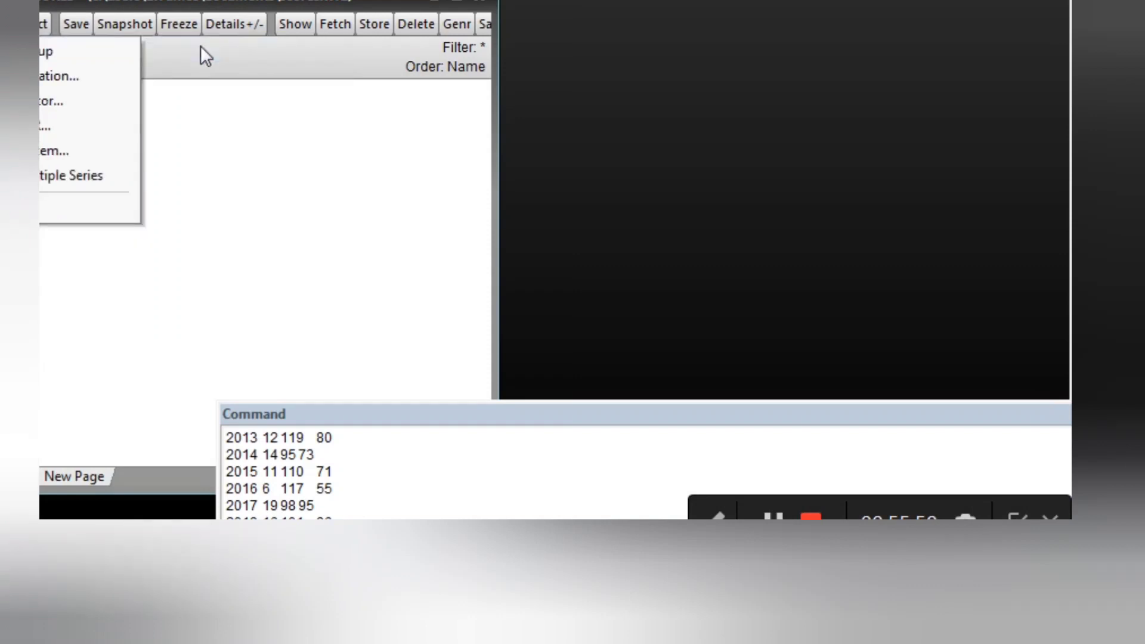
pyautogui.click(92, 51)
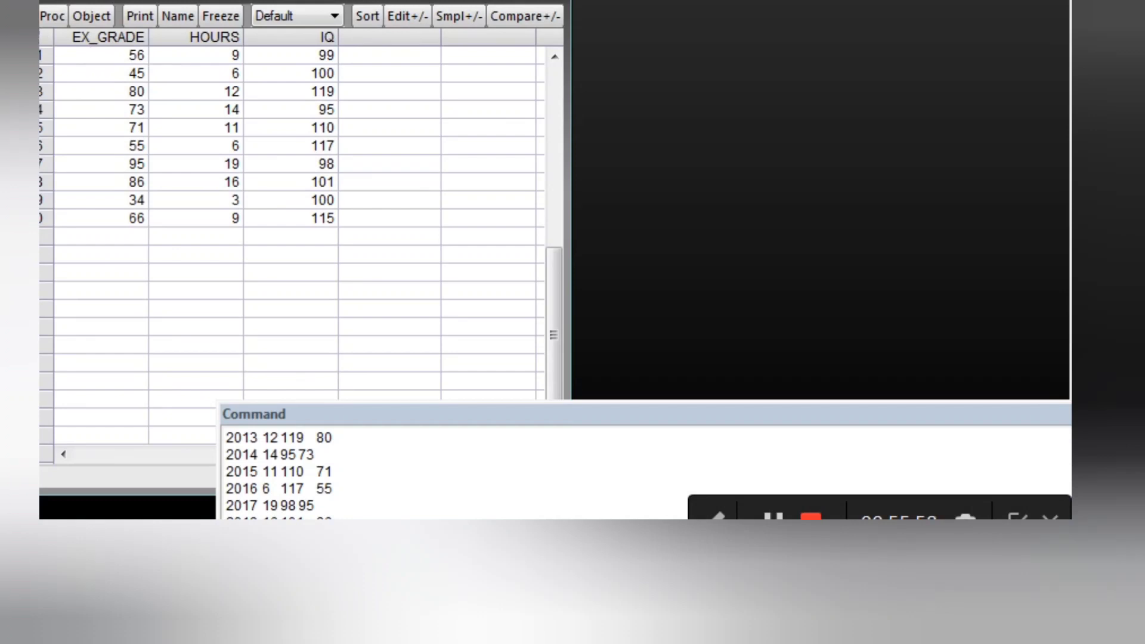
# Step: Display descriptive statistics for the ex_grade, hours and iq group using the common sample
pyautogui.click(36, 15)
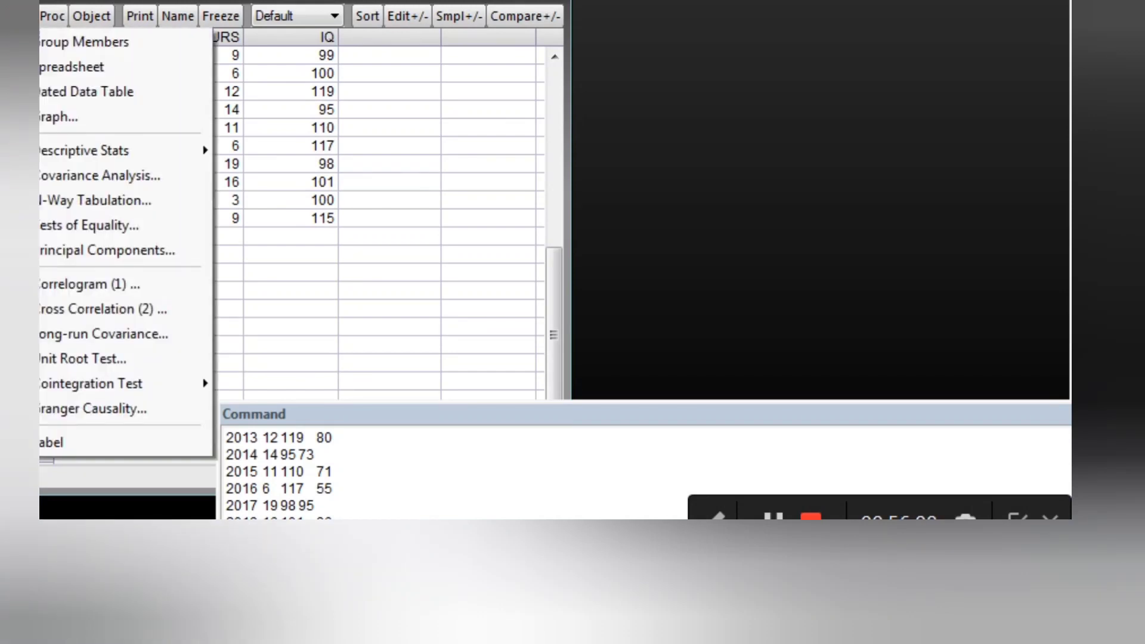
pyautogui.moveTo(84, 152)
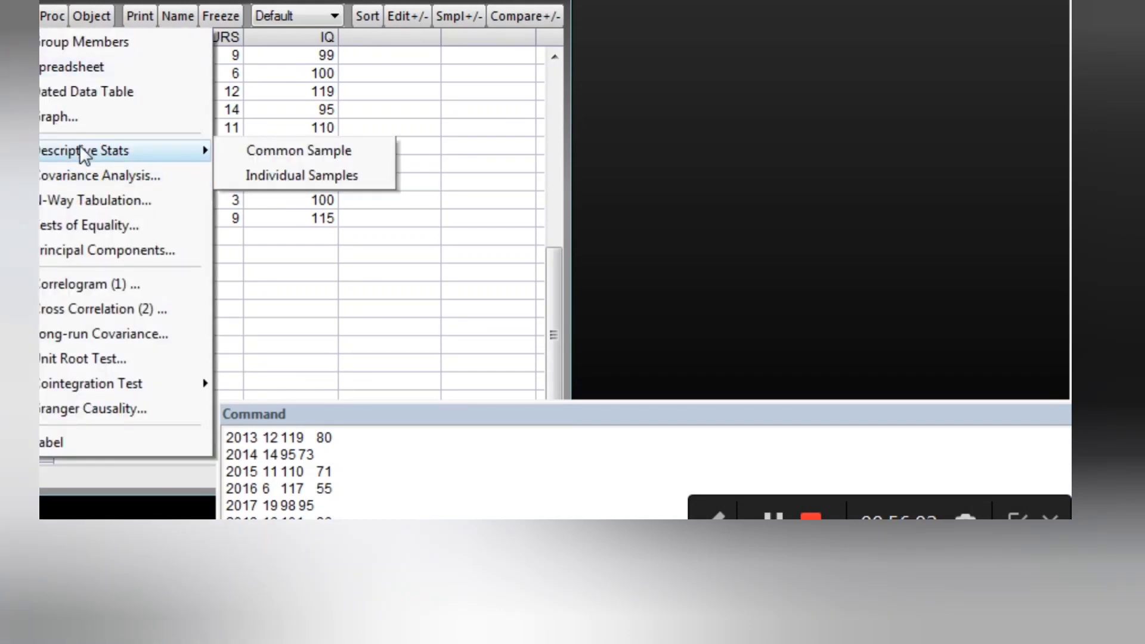
pyautogui.click(256, 151)
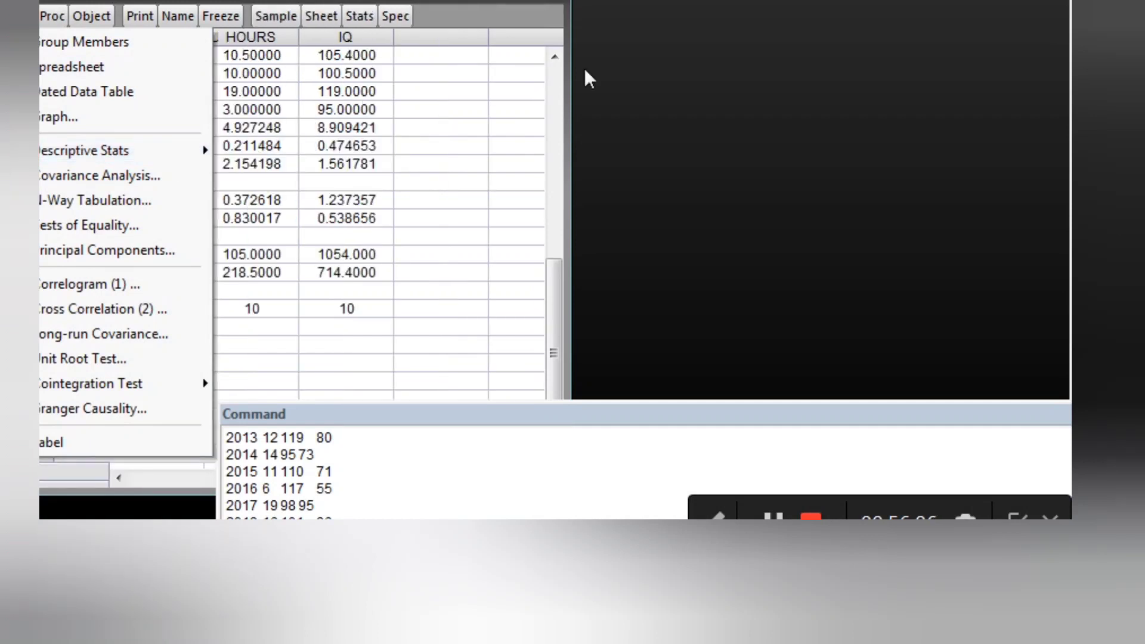
# Step: Estimate a least squares equation of ex_grade on hours, iq and c over sample 2011 2020, and enlarge the output view
pyautogui.click(360, 362)
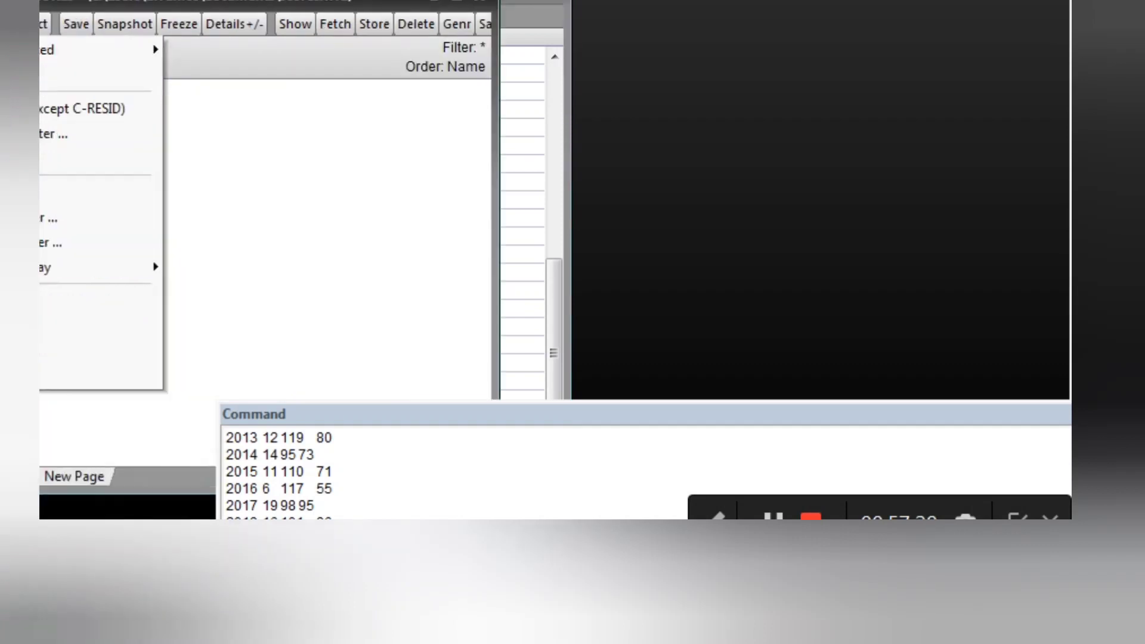
pyautogui.press('Down')
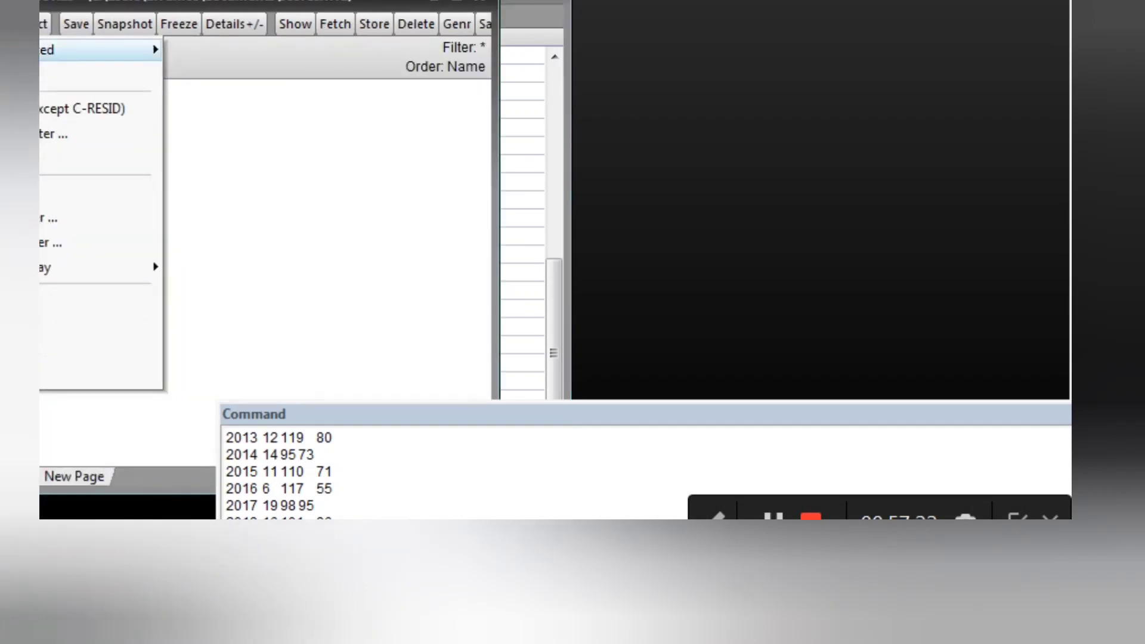
pyautogui.press('Right')
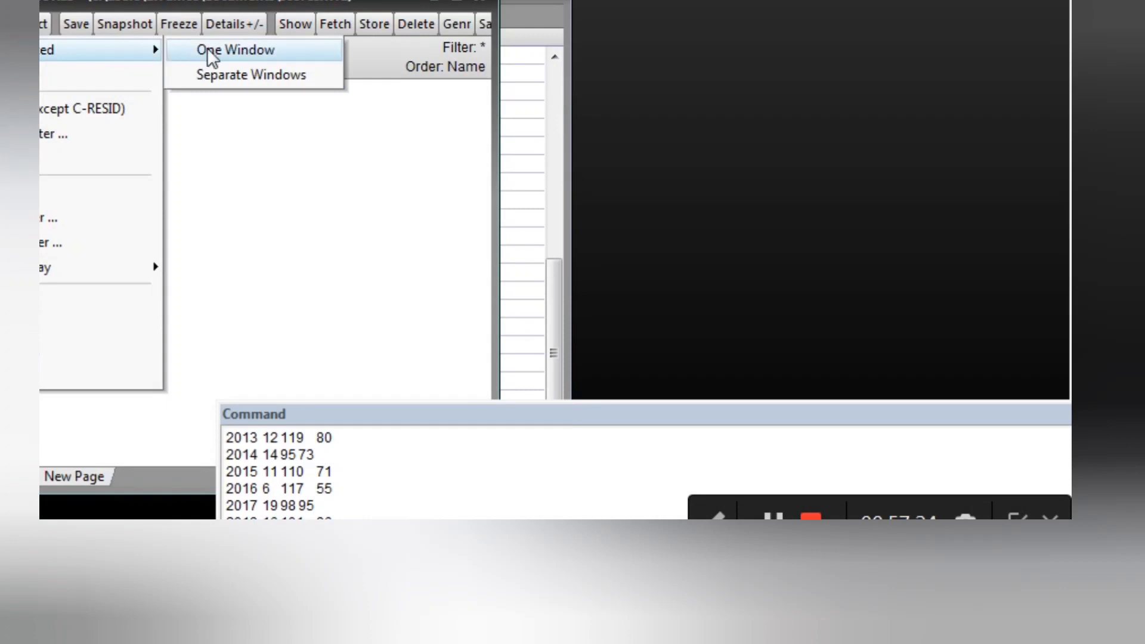
pyautogui.press('Right')
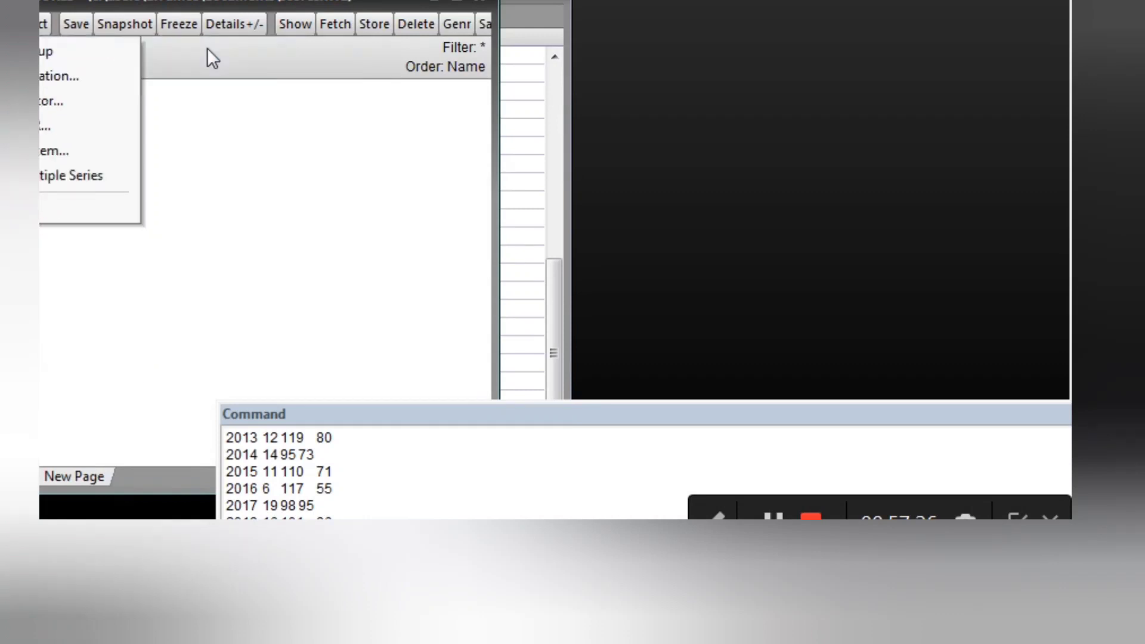
pyautogui.click(101, 71)
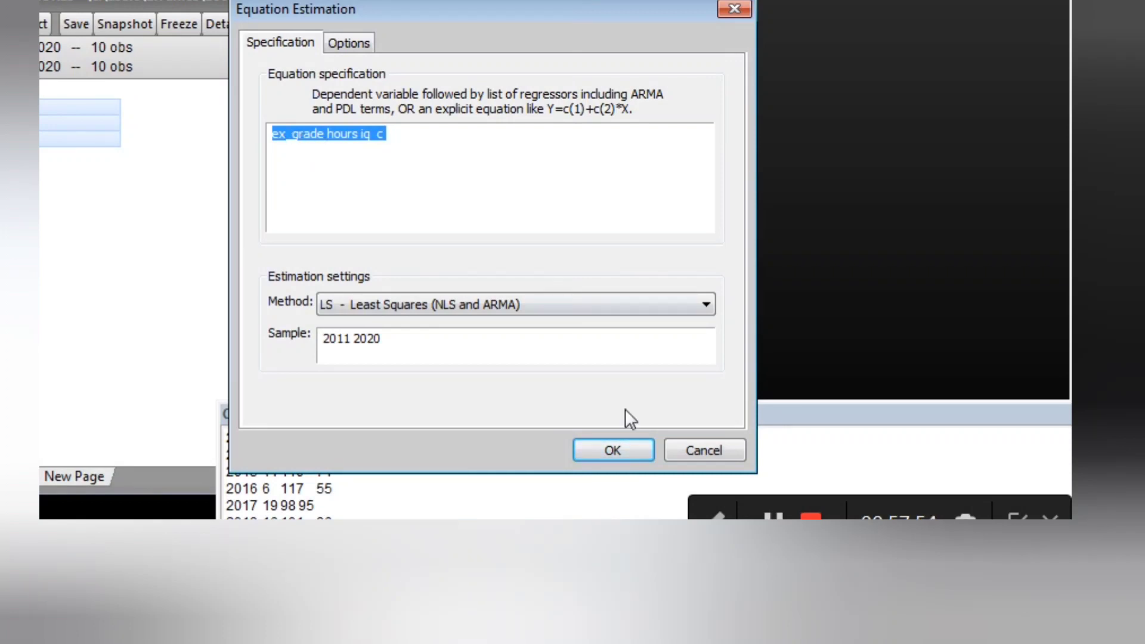
pyautogui.click(626, 450)
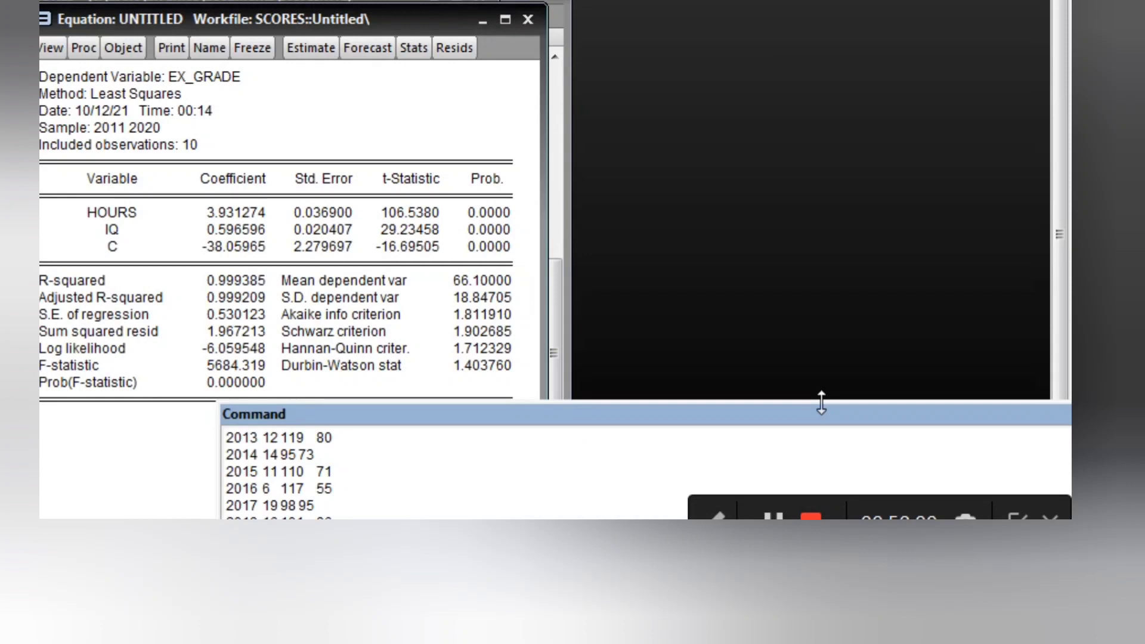
pyautogui.moveTo(819, 415); pyautogui.dragTo(820, 520)
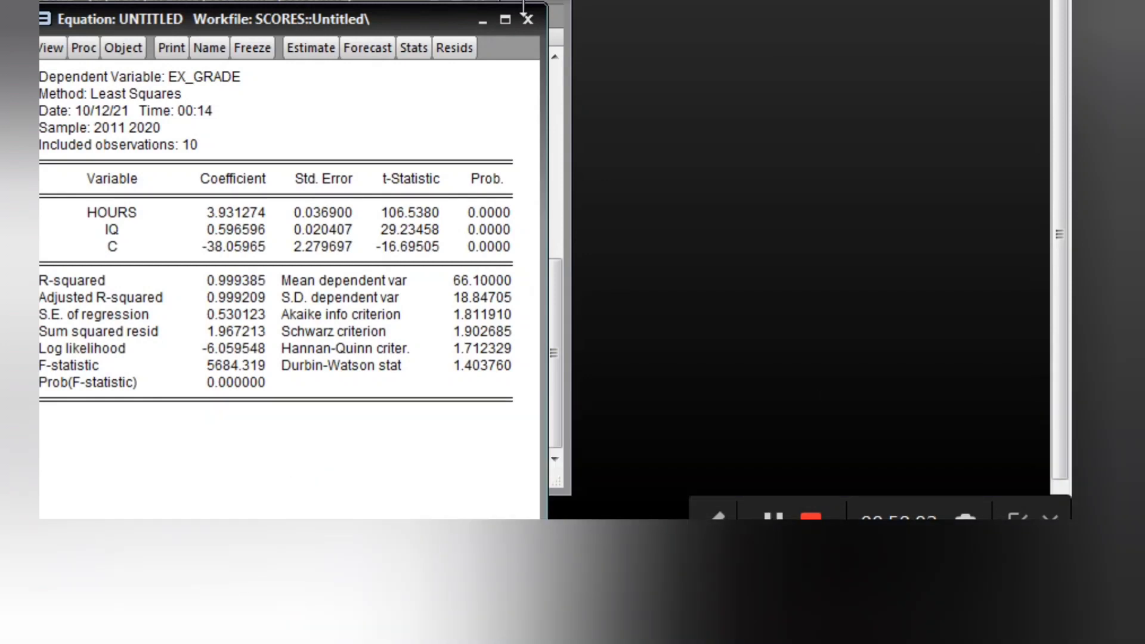
pyautogui.click(506, 20)
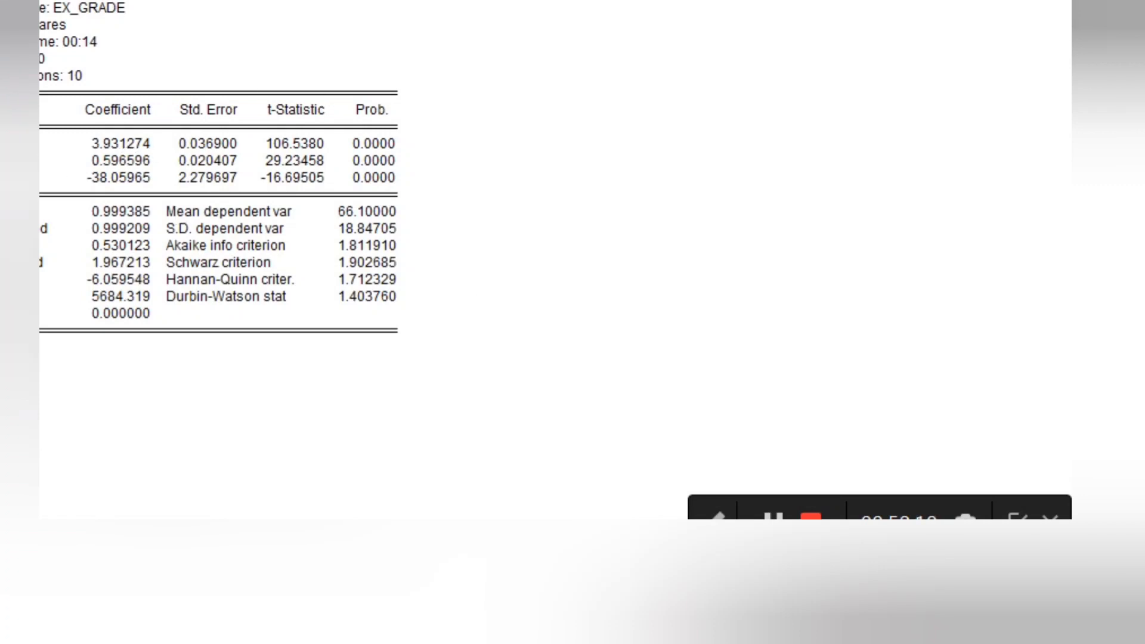
# Step: Switch to the SPSS Output3 viewer, compare the exam grade regression's Coefficients table with the EViews estimates, and return to EViews
pyautogui.click(728, 634)
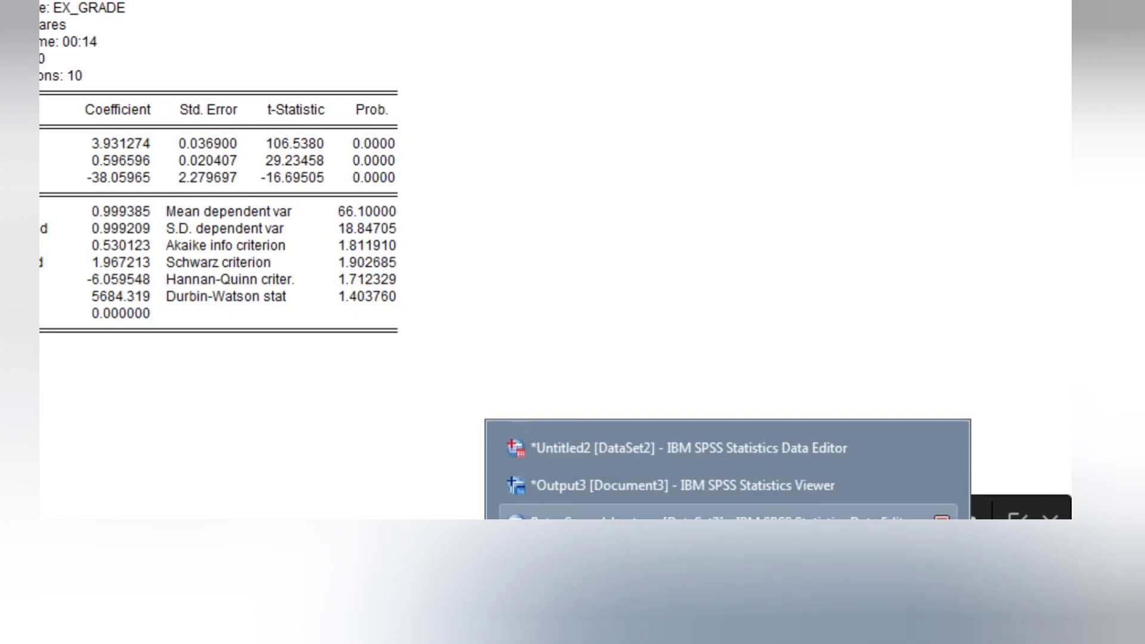
pyautogui.click(717, 488)
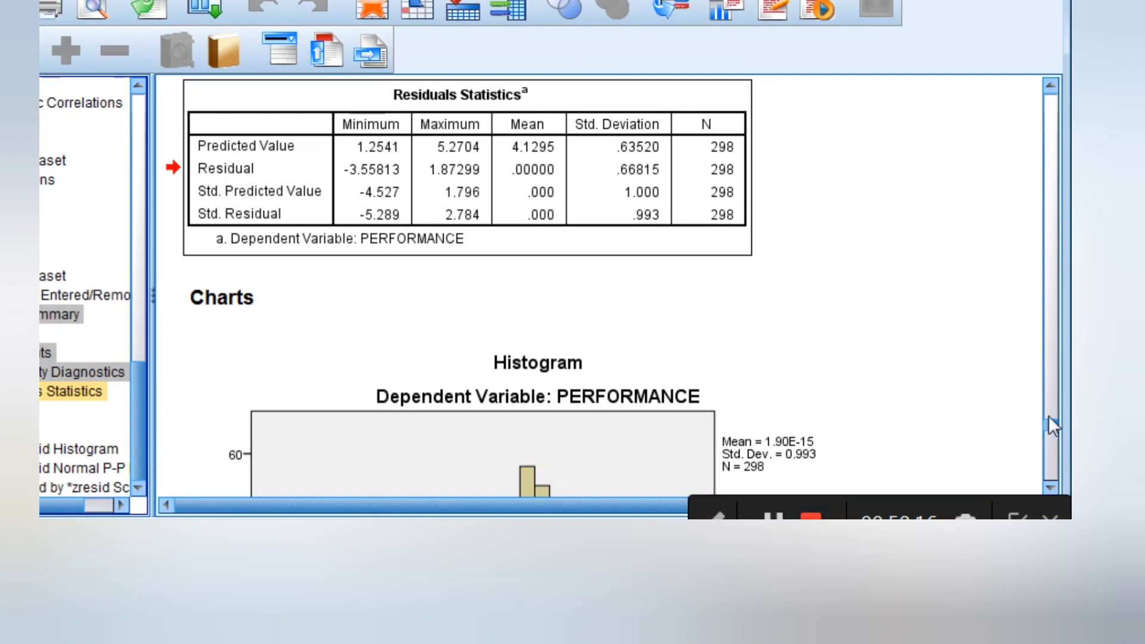
pyautogui.moveTo(1050, 419); pyautogui.dragTo(1045, 231)
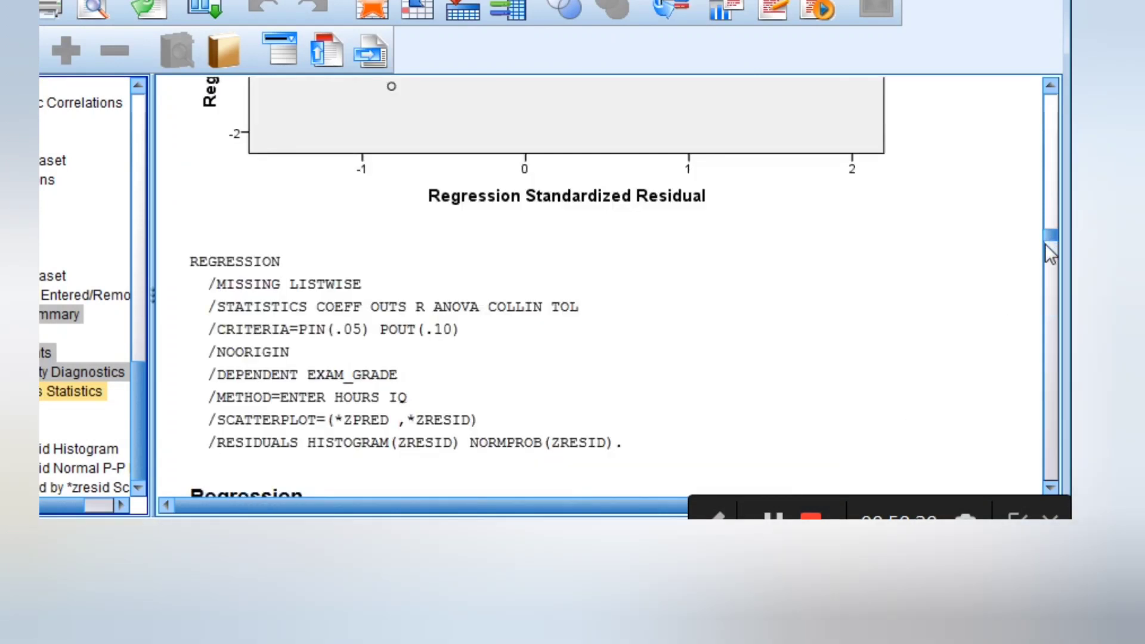
pyautogui.click(1049, 235)
pyautogui.moveTo(1049, 233); pyautogui.dragTo(1049, 265)
pyautogui.click(445, 280)
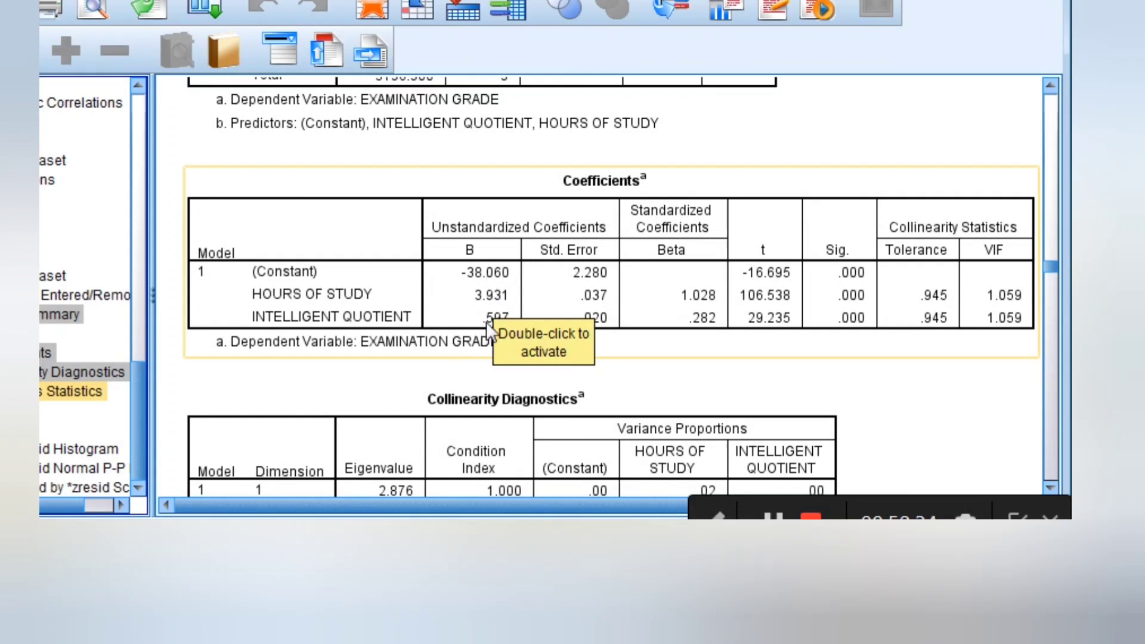
pyautogui.click(653, 384)
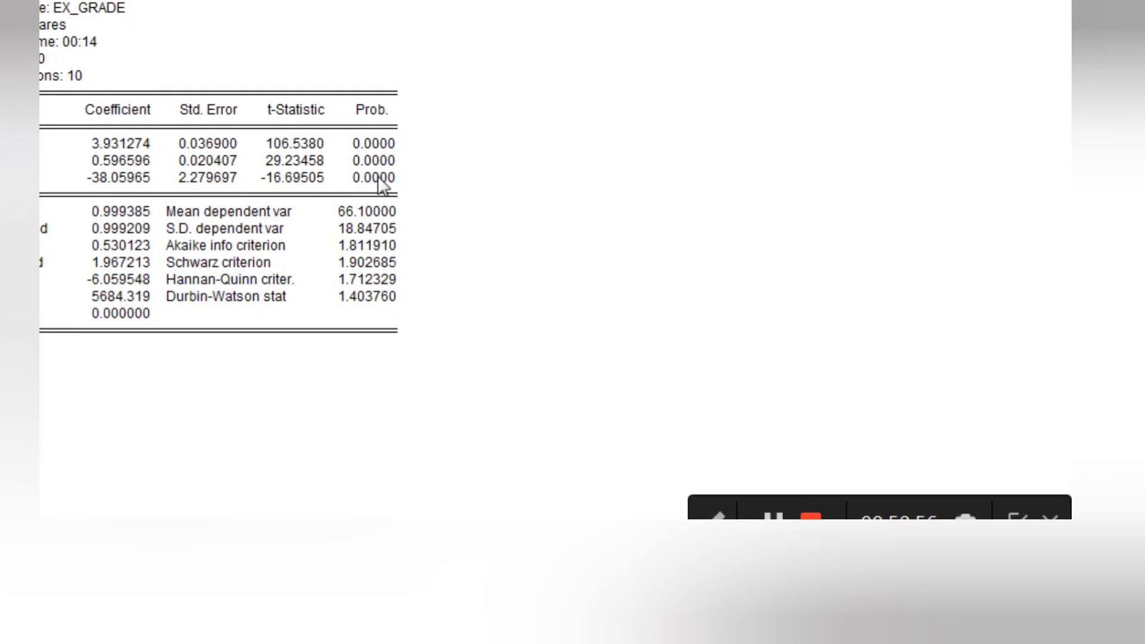
# Step: Switch to the SPSS output and compare the Sig. values in the Coefficients table with the EViews probabilities
pyautogui.rightClick(406, 631)
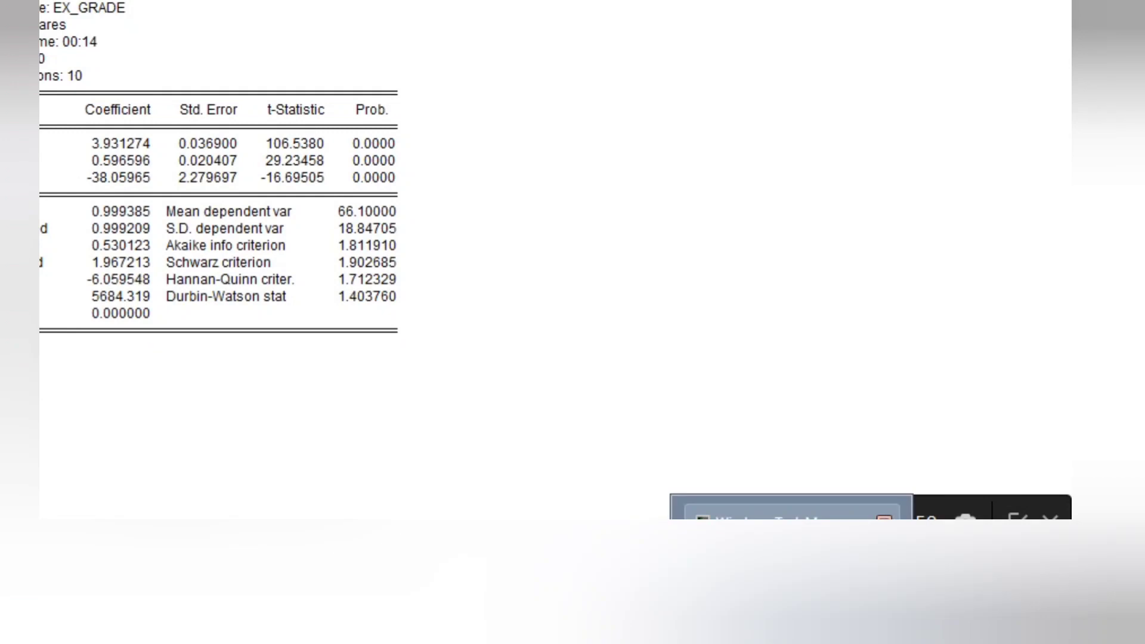
pyautogui.rightClick(727, 632)
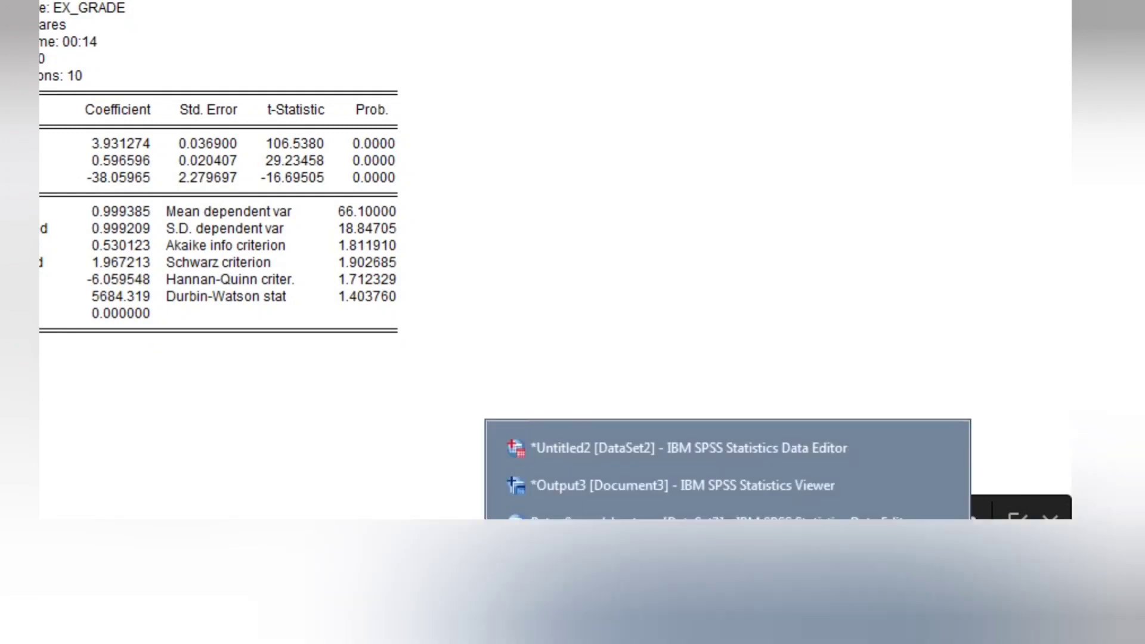
pyautogui.click(700, 482)
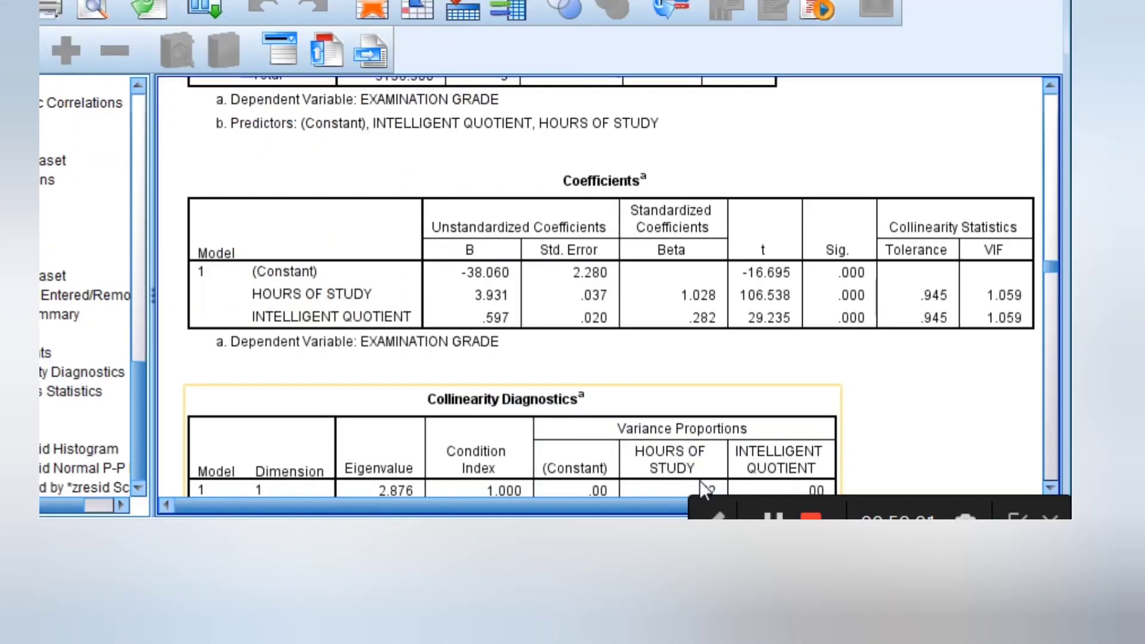
pyautogui.click(858, 357)
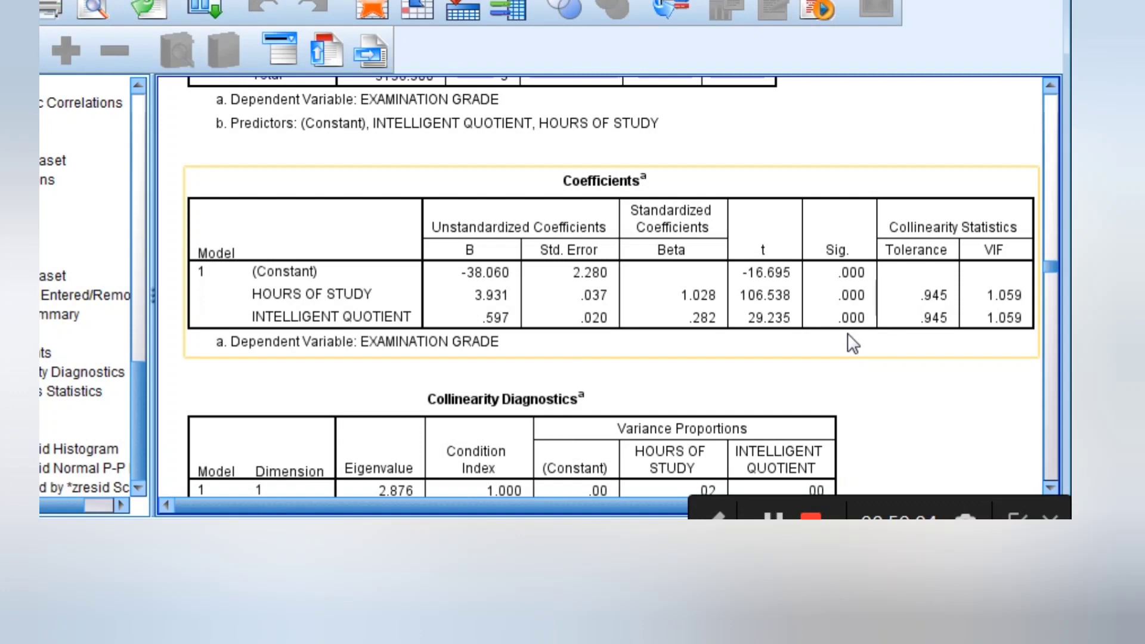
pyautogui.click(970, 120)
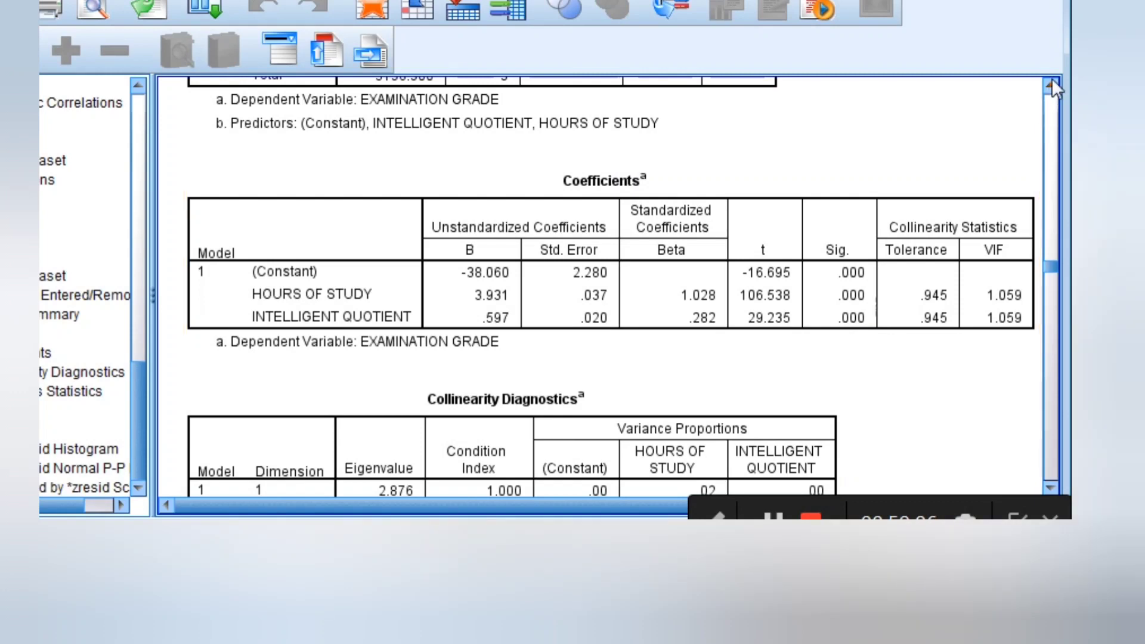
# Step: Examine R Square and Adjusted R Square in the exam grade Model Summary, and return to the EViews equation for comparison
pyautogui.scroll(5, 1051, 78)
pyautogui.scroll(2, 1051, 80)
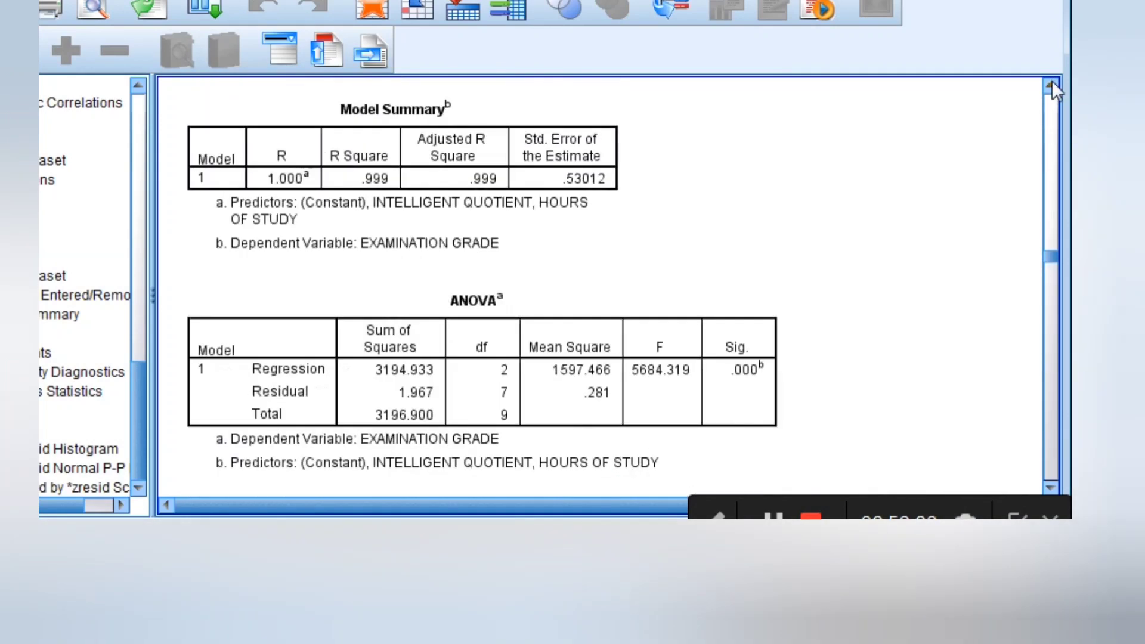
pyautogui.click(534, 164)
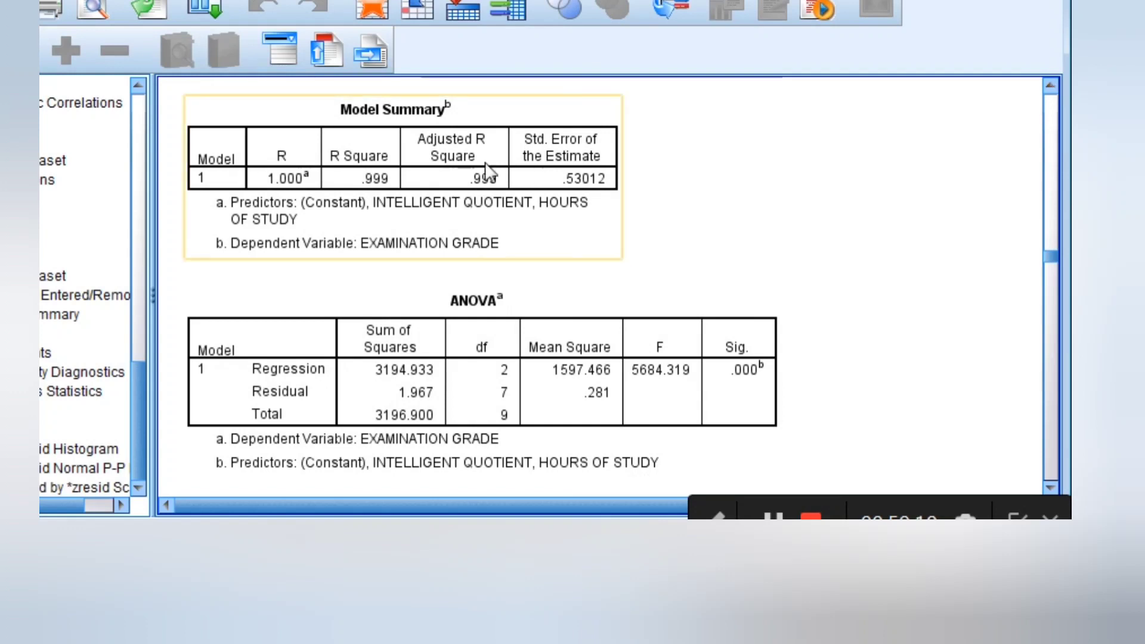
pyautogui.click(440, 237)
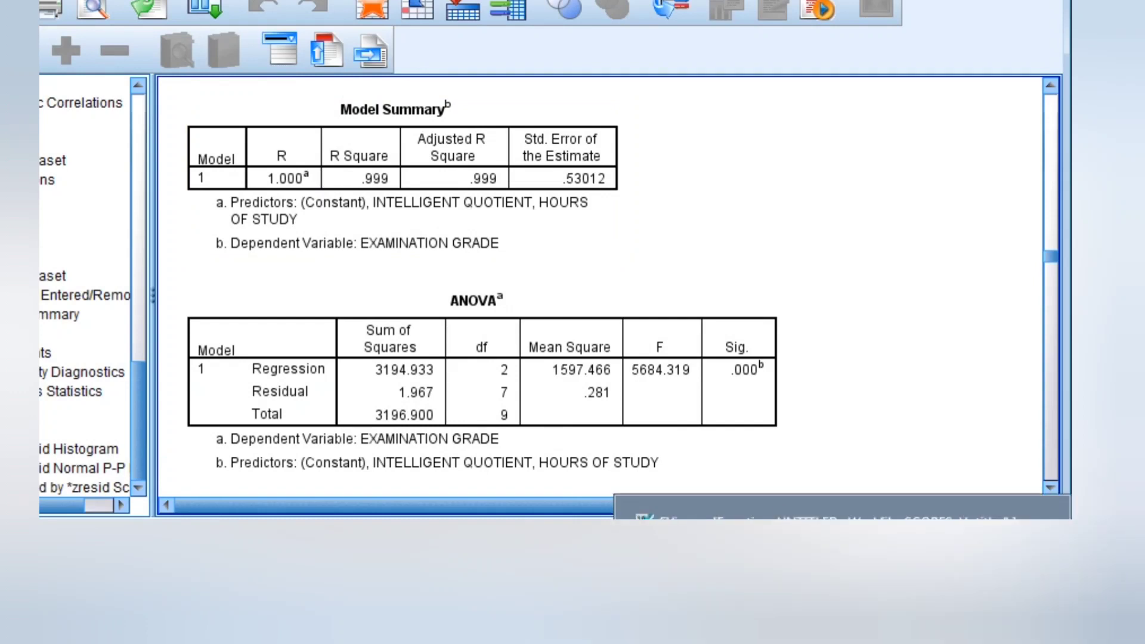
pyautogui.click(782, 519)
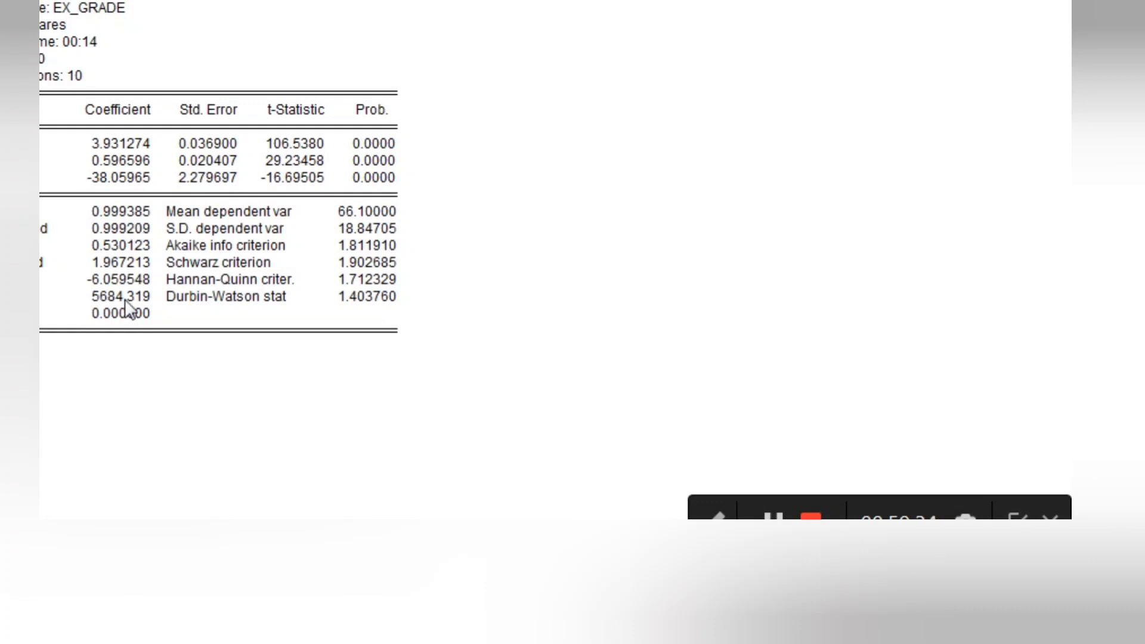
# Step: Compare the EViews F-statistic and its probability with the F and Sig. values in the SPSS ANOVA table, returning to EViews
pyautogui.moveTo(406, 537)
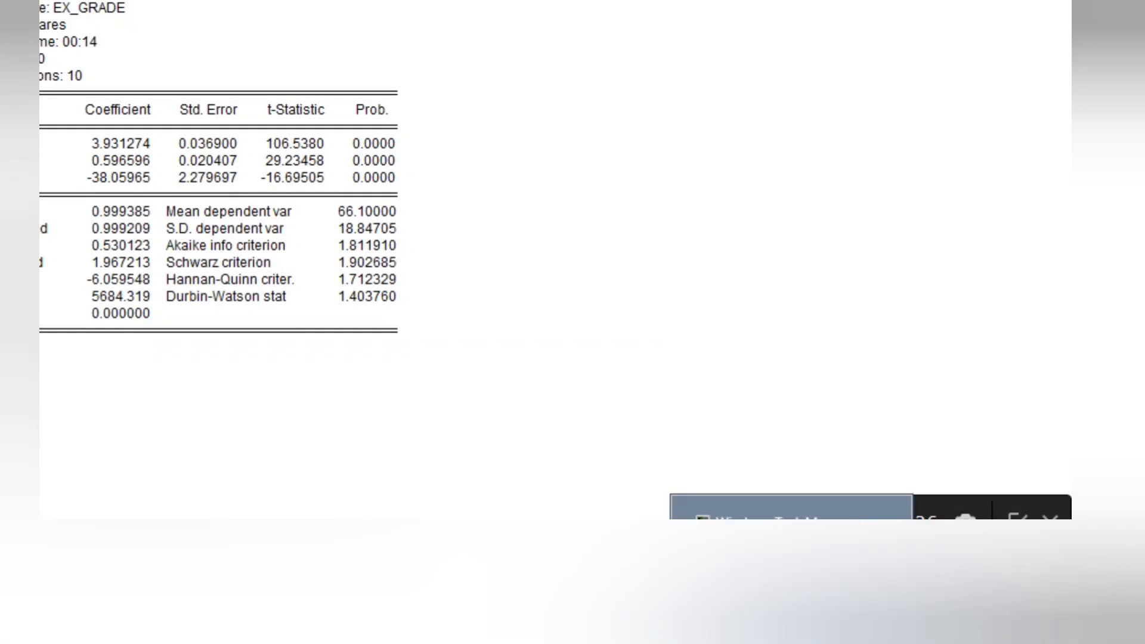
pyautogui.moveTo(728, 537)
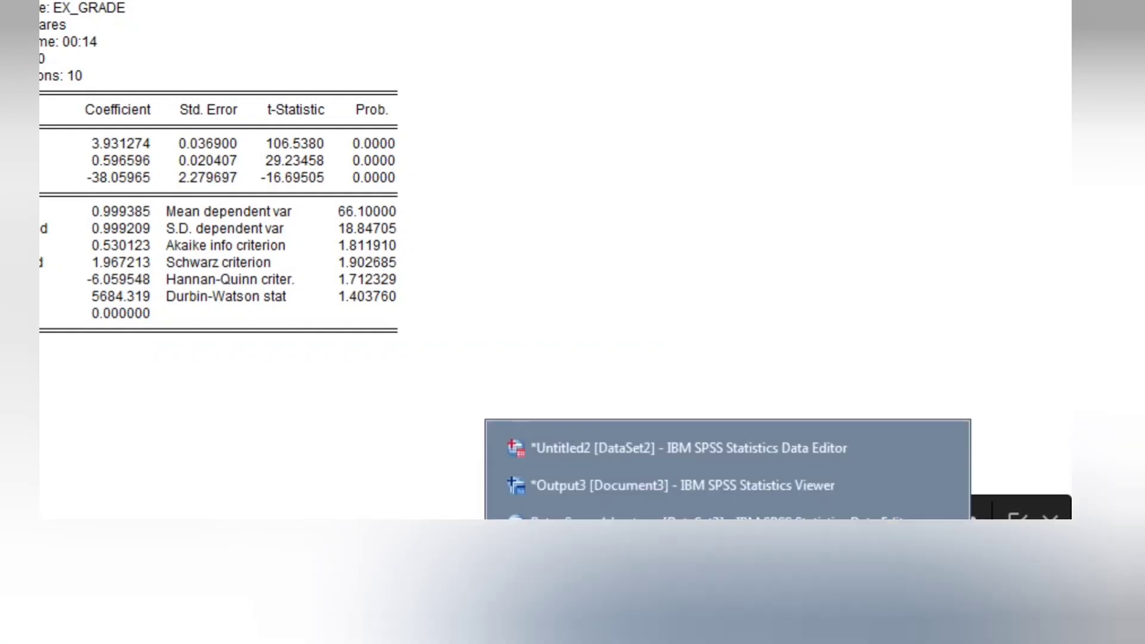
pyautogui.click(741, 496)
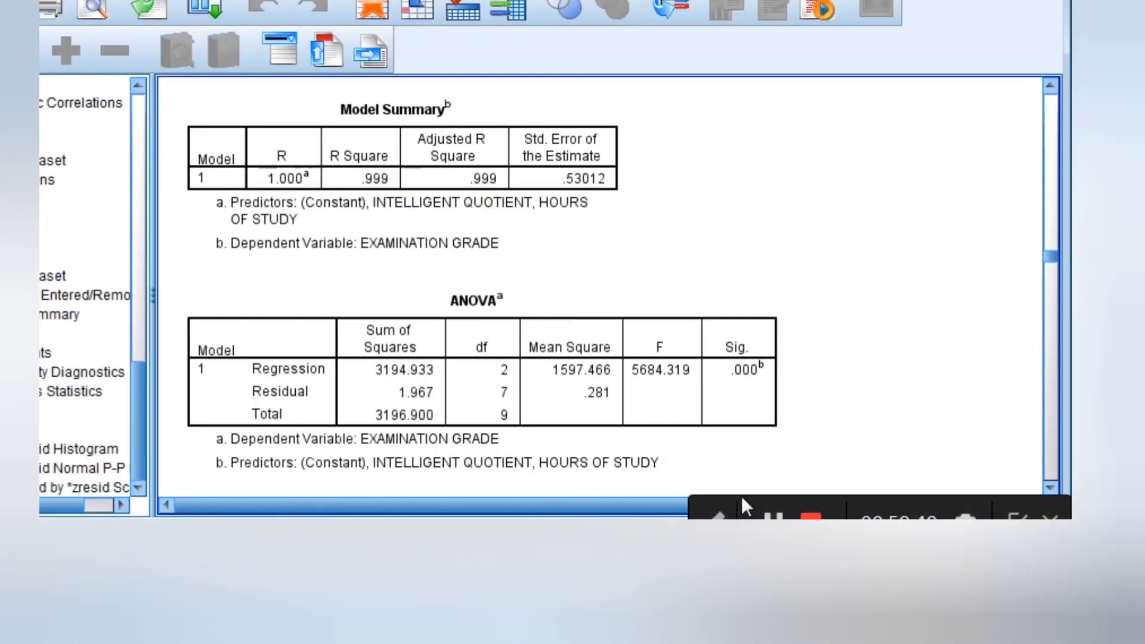
pyautogui.click(653, 382)
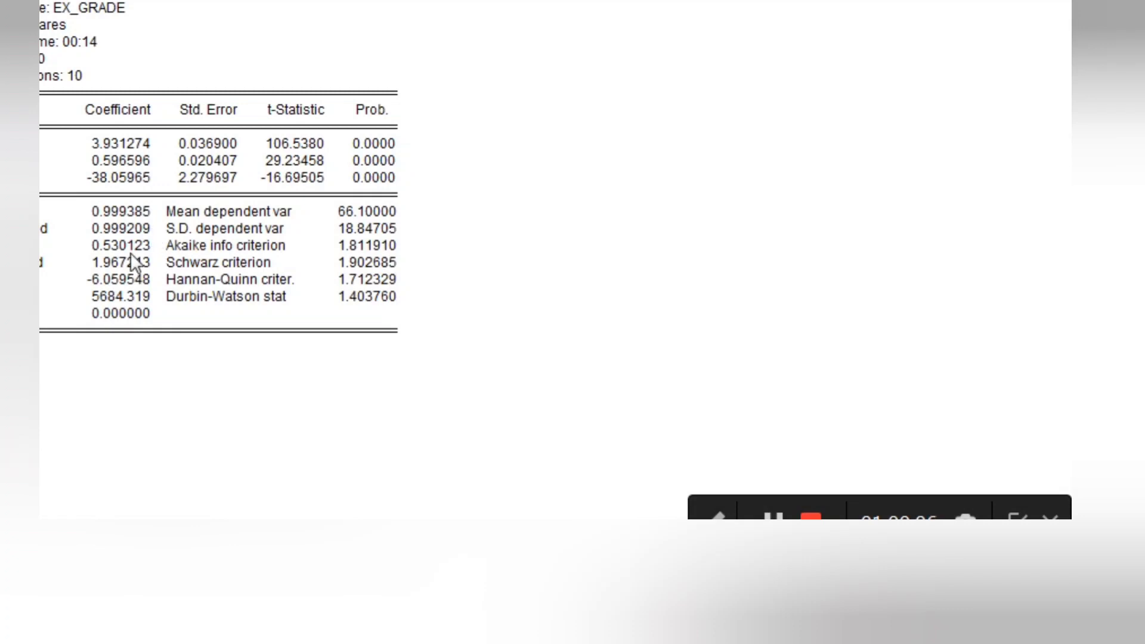
# Step: Compare the Std. Error of the Estimate in the SPSS Model Summary with the EViews S.E. of regression, returning to EViews
pyautogui.moveTo(727, 631)
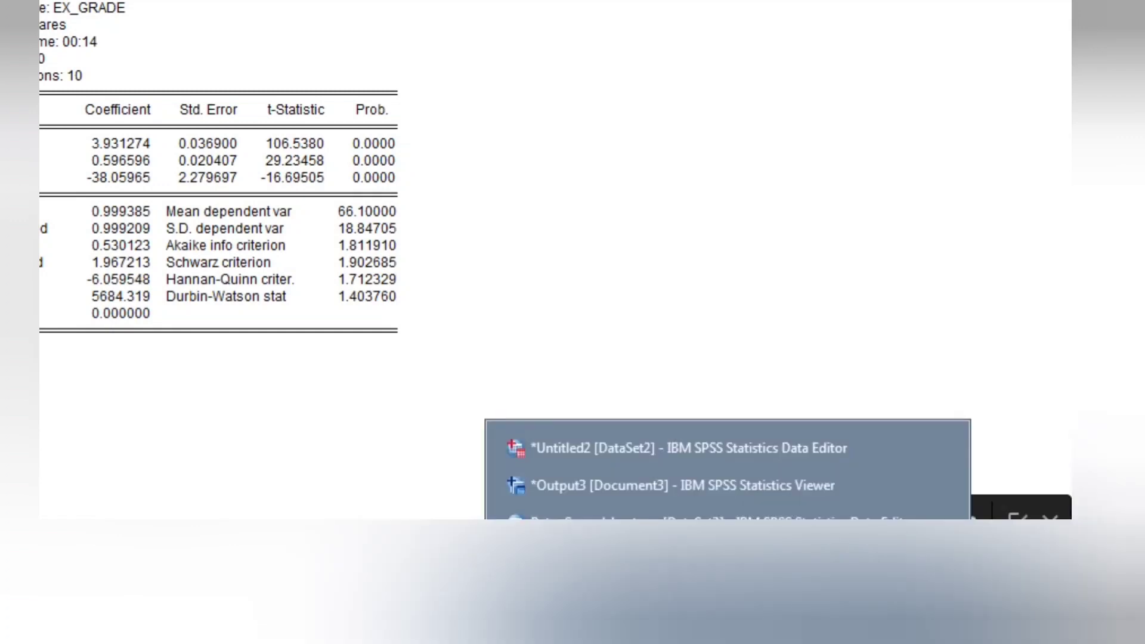
pyautogui.click(717, 484)
pyautogui.click(579, 177)
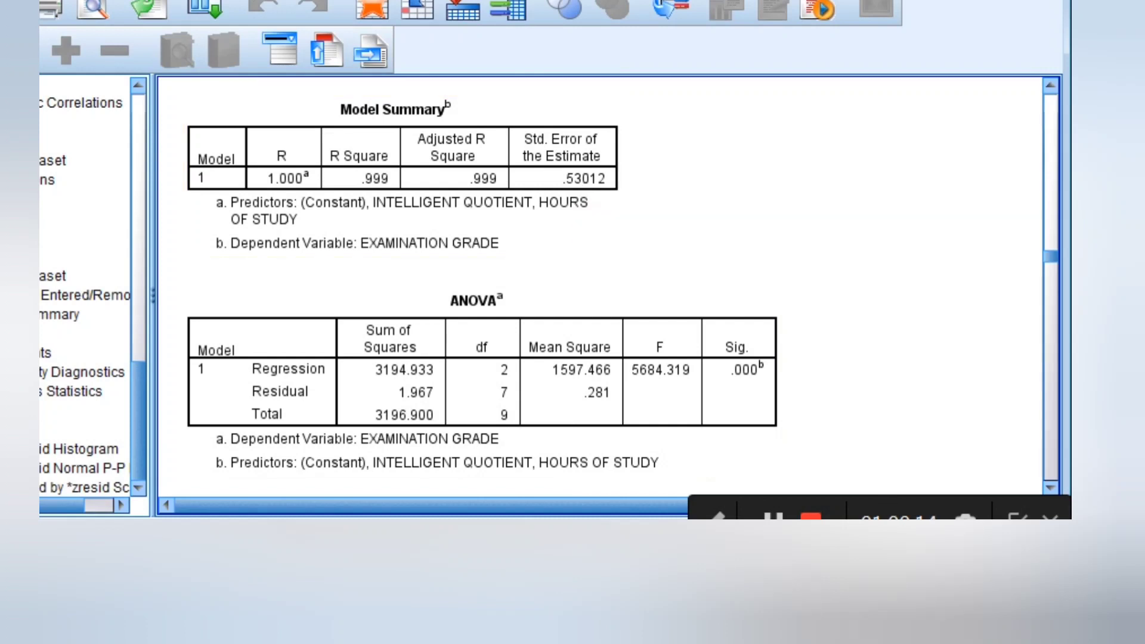
pyautogui.click(887, 510)
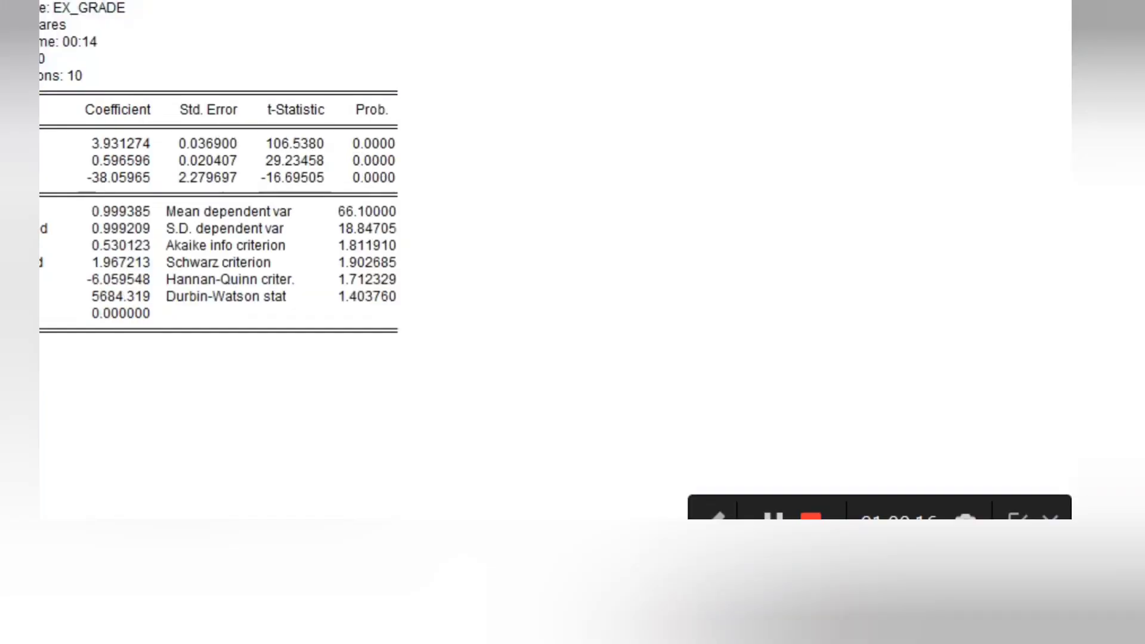